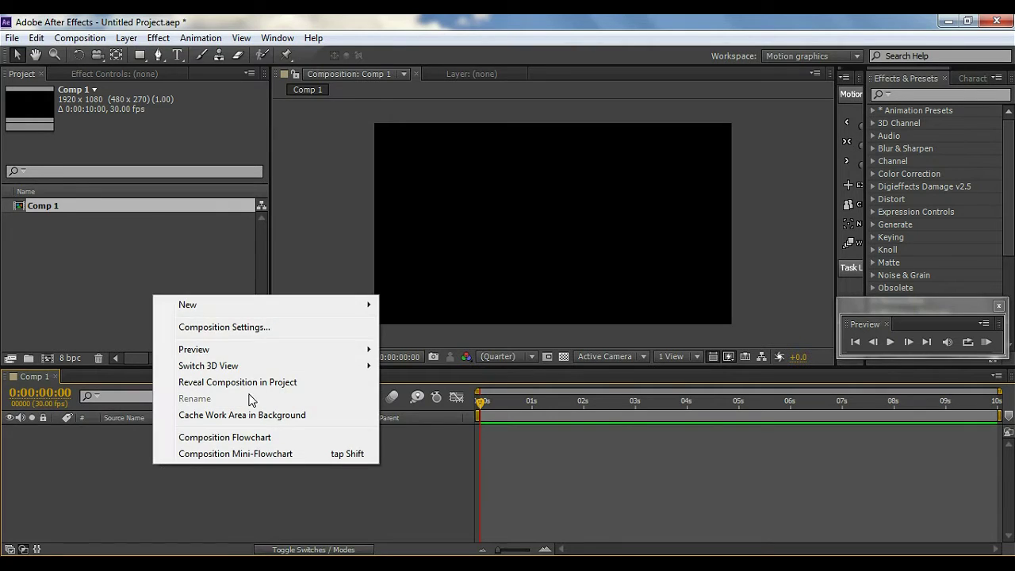
Create a white 1920 × 1080 px solid layer named "stroke" in Comp 1.
{"action": "mouse_move", "coordinate": [283, 306]}
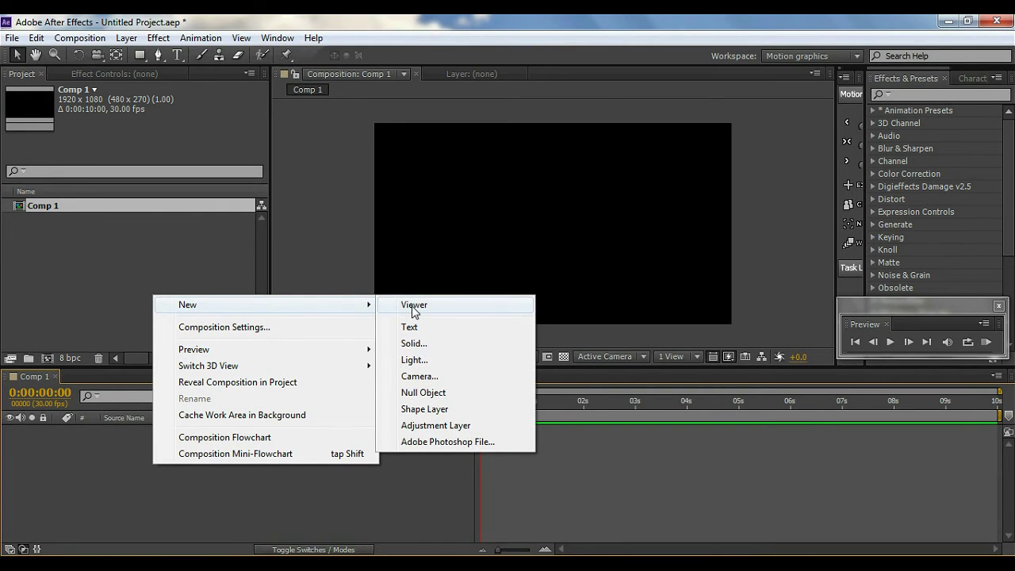
{"action": "left_click", "coordinate": [414, 344]}
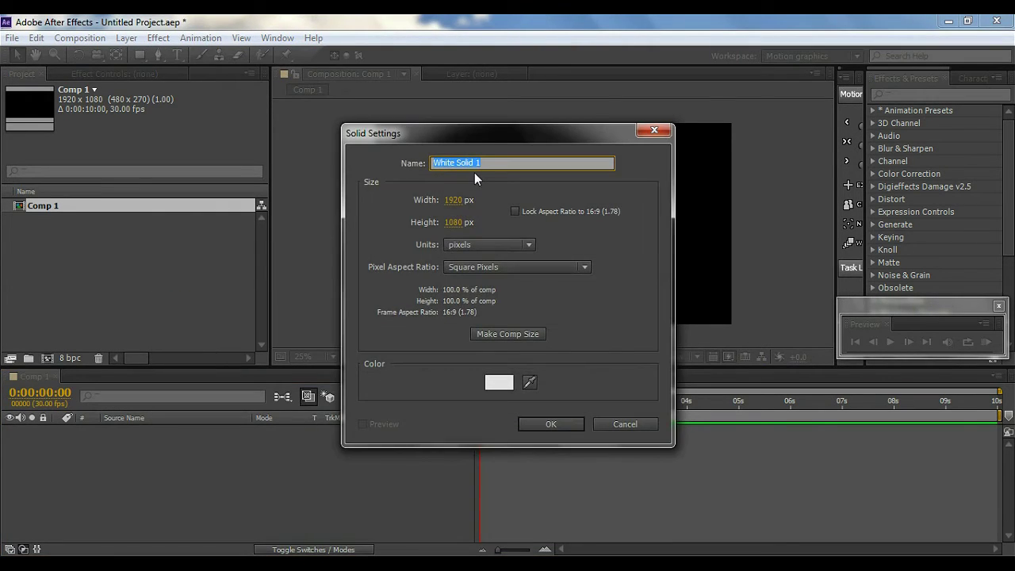
{"action": "type", "text": "sto"}
{"action": "left_click", "coordinate": [567, 425]}
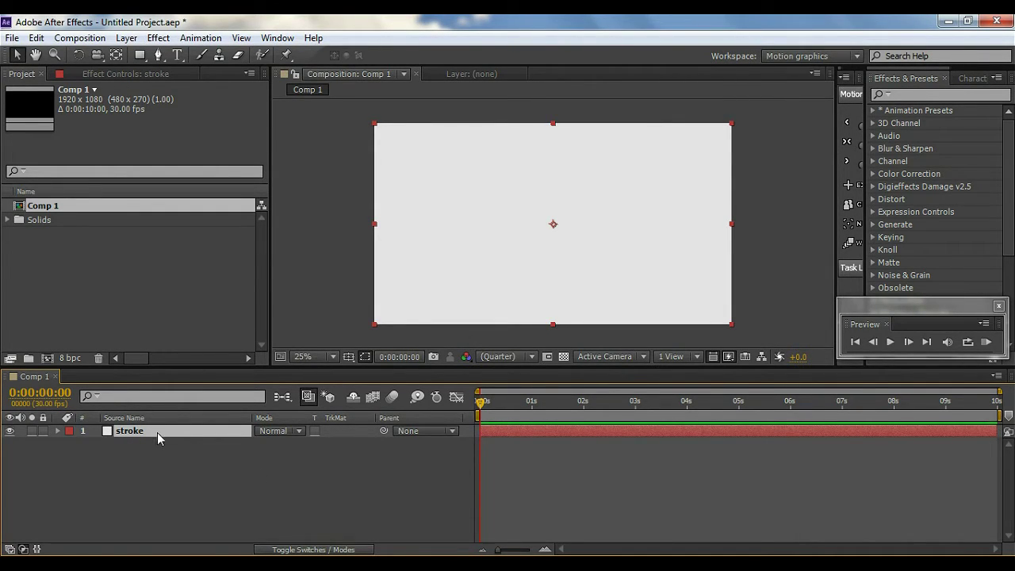
Find the Trapcode Particular effect, apply it to the stroke layer, and scrub ahead to check the particles.
{"action": "left_click", "coordinate": [920, 95]}
{"action": "type", "text": "pa"}
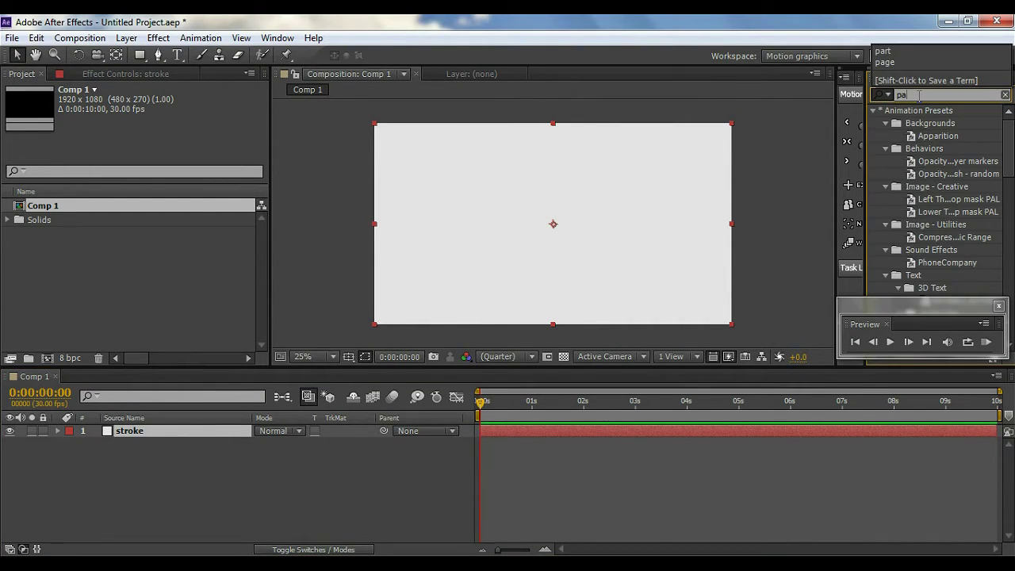
{"action": "type", "text": "rticl"}
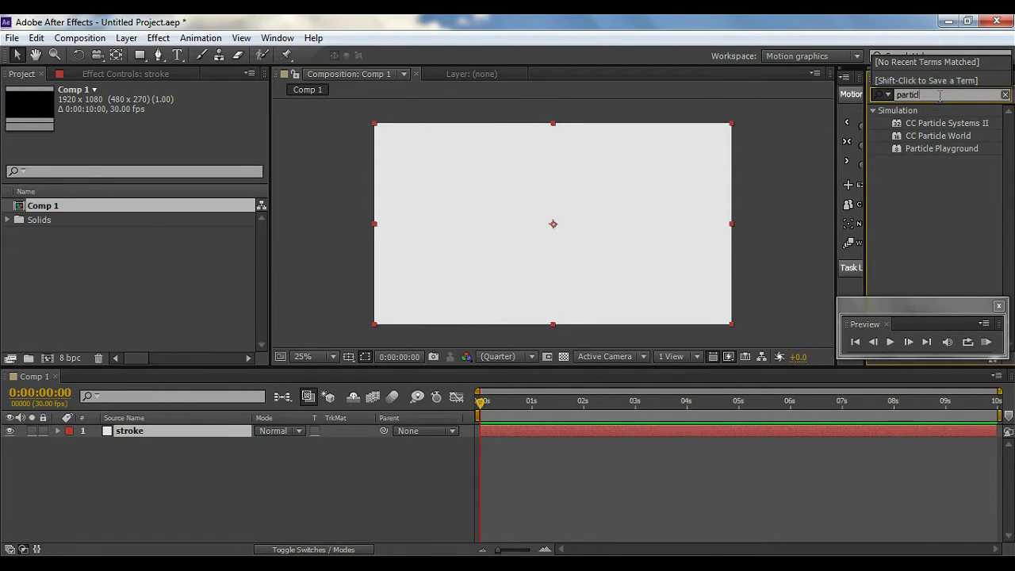
{"action": "key", "text": "BackSpace"}
{"action": "key", "text": "BackSpace"}
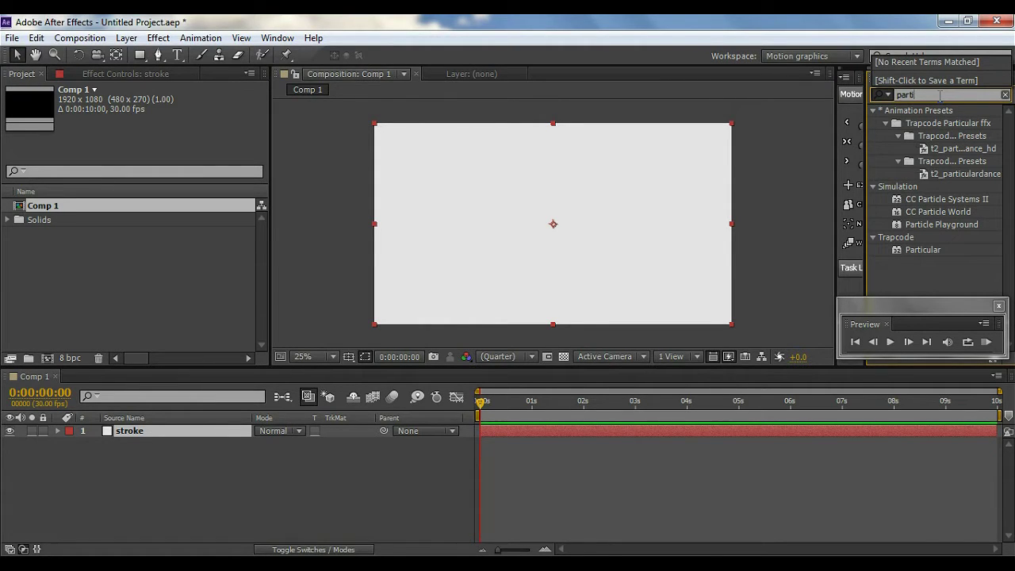
{"action": "double_click", "coordinate": [916, 250]}
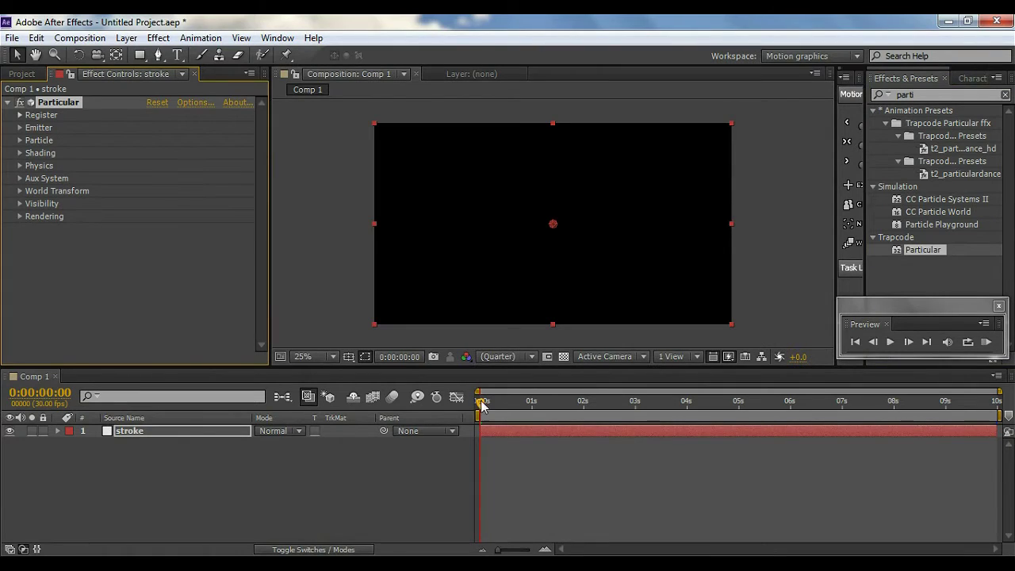
{"action": "left_click_drag", "start_coordinate": [482, 405], "coordinate": [555, 433]}
Add a white point light named "Emitter" with 100% intensity to the composition.
{"action": "right_click", "coordinate": [204, 476]}
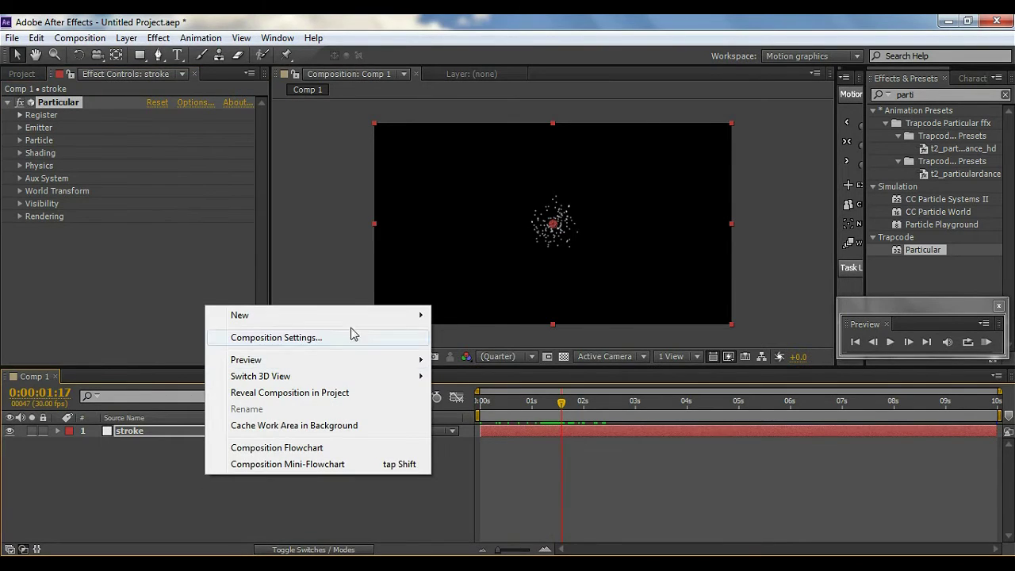
{"action": "mouse_move", "coordinate": [363, 316]}
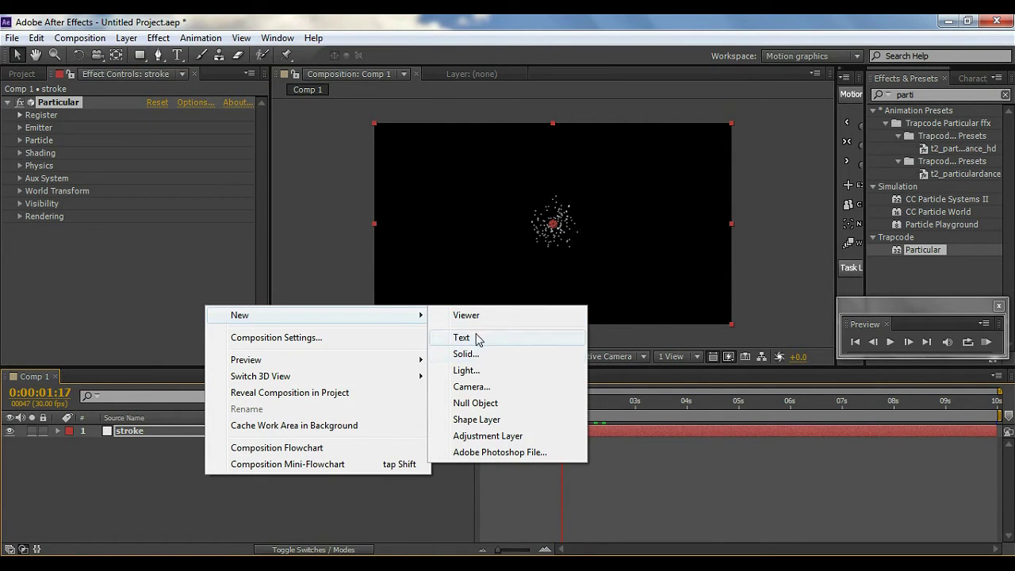
{"action": "left_click", "coordinate": [477, 371]}
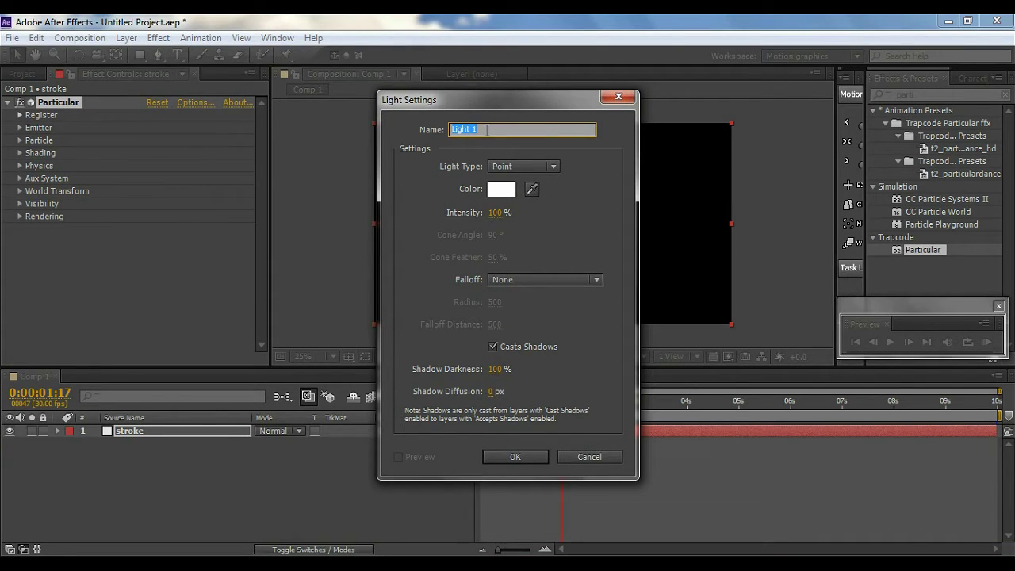
{"action": "type", "text": "EM"}
{"action": "key", "text": "BackSpace"}
{"action": "key", "text": "BackSpace"}
{"action": "key", "text": "BackSpace"}
{"action": "key", "text": "BackSpace"}
{"action": "type", "text": "e"}
{"action": "left_click", "coordinate": [517, 451]}
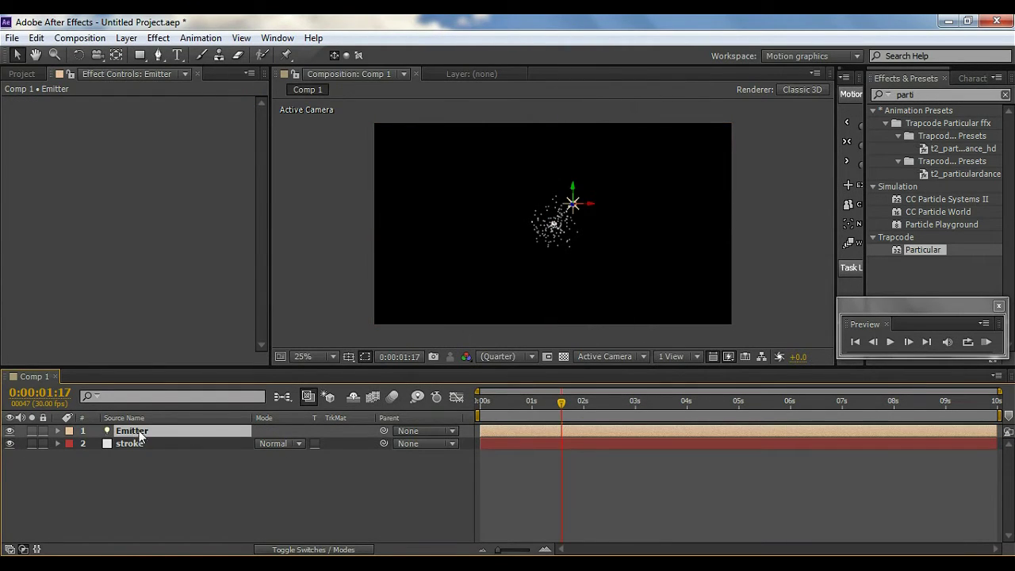
Add a null object to the composition.
{"action": "right_click", "coordinate": [210, 498]}
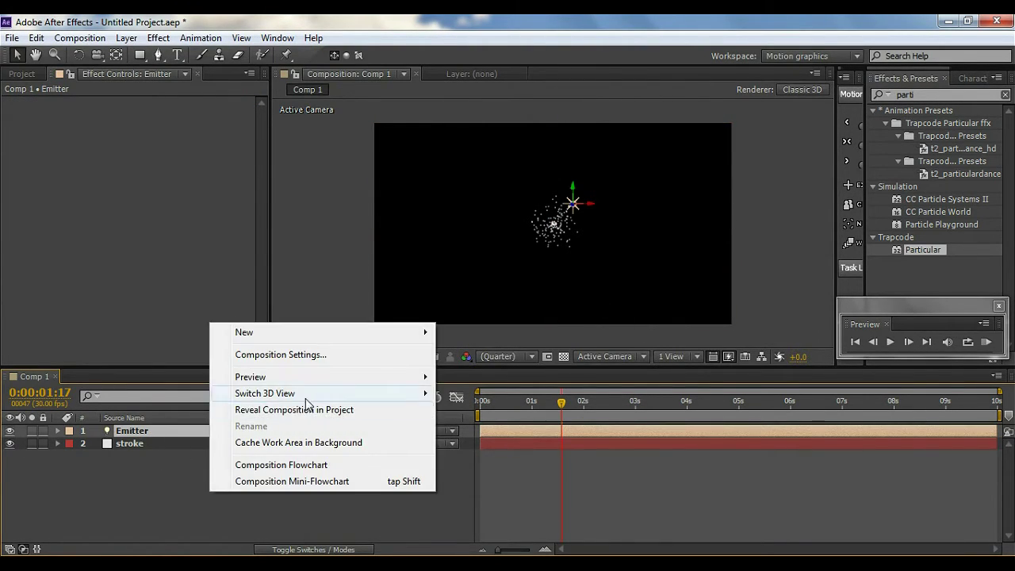
{"action": "mouse_move", "coordinate": [339, 333]}
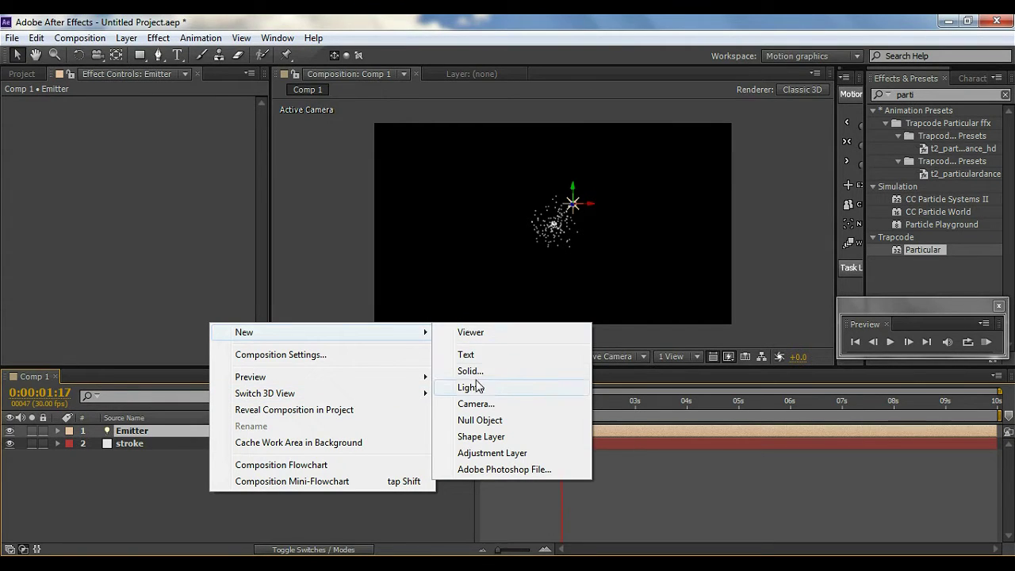
{"action": "left_click", "coordinate": [479, 419]}
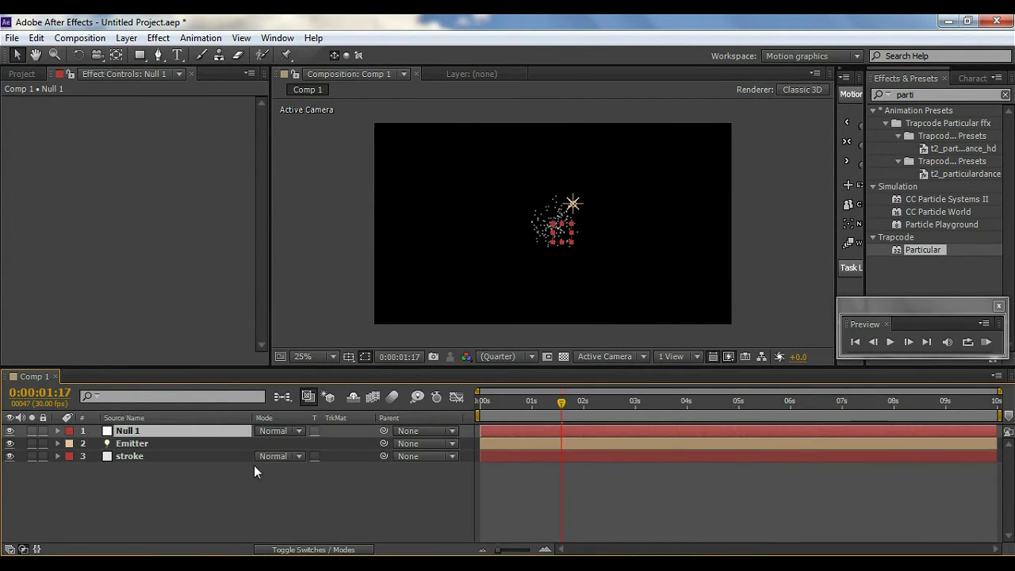
Place the null off-frame to the left at position -228, 540 and start keyframing its Position.
{"action": "key", "text": "p"}
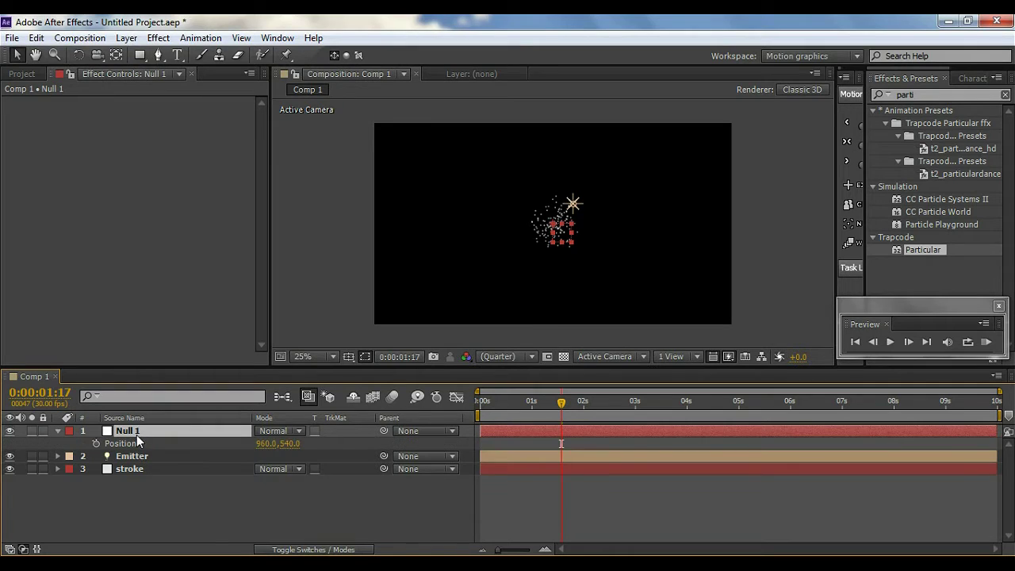
{"action": "left_click_drag", "start_coordinate": [266, 450], "coordinate": [16, 434]}
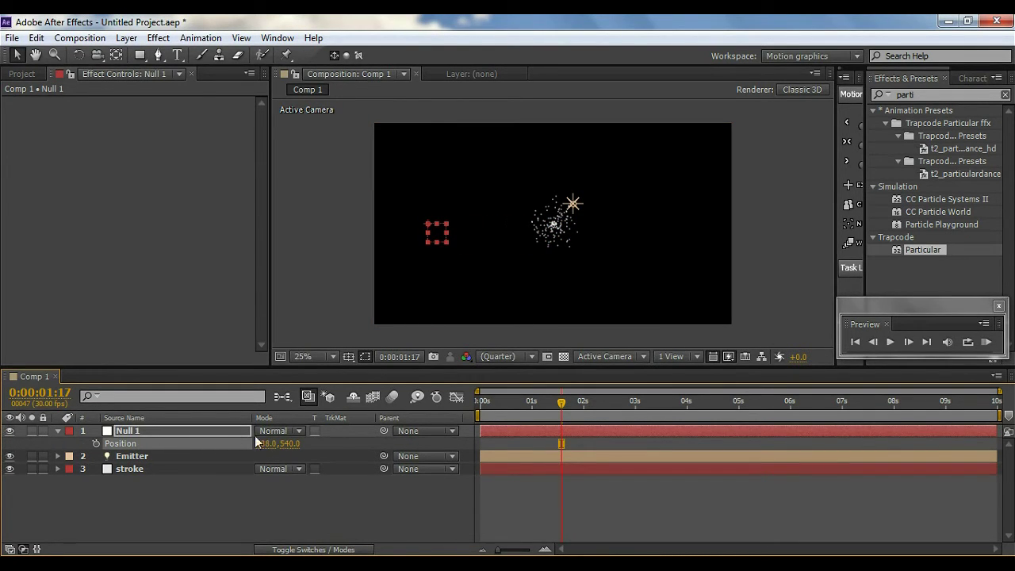
{"action": "left_click", "coordinate": [268, 444]}
{"action": "type", "text": "0"}
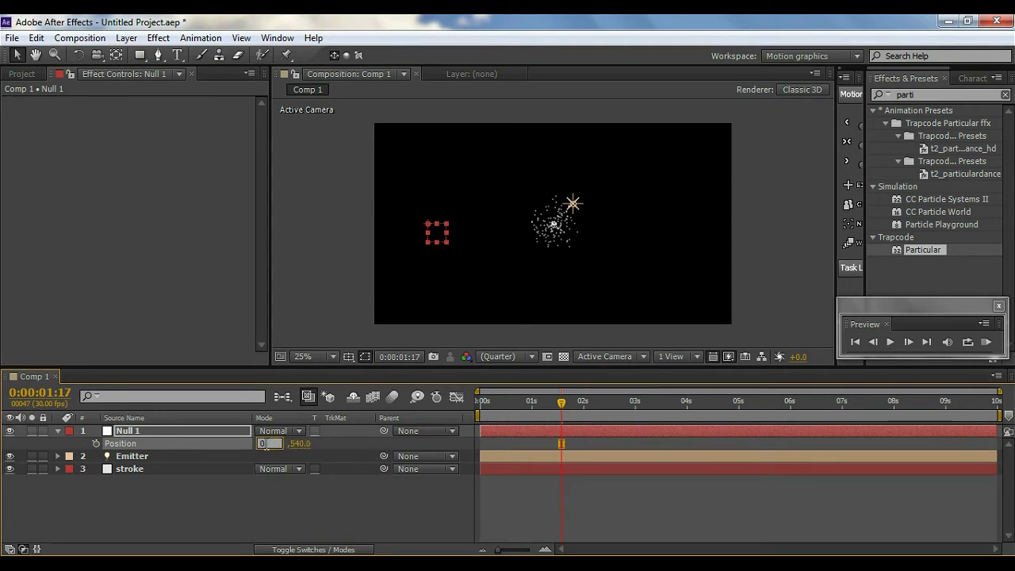
{"action": "left_click", "coordinate": [282, 505]}
{"action": "left_click_drag", "start_coordinate": [262, 445], "coordinate": [84, 432]}
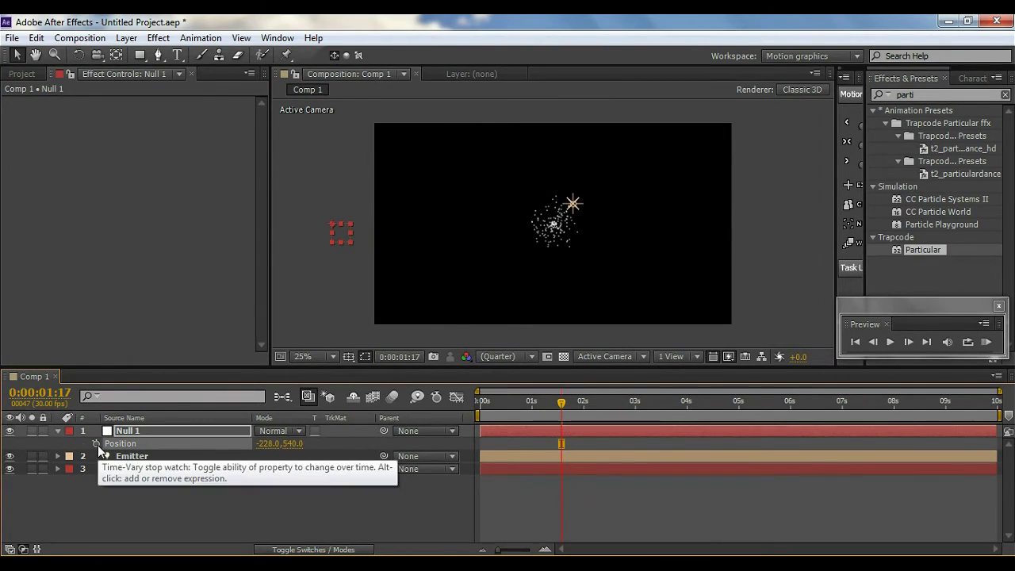
{"action": "left_click", "coordinate": [96, 444]}
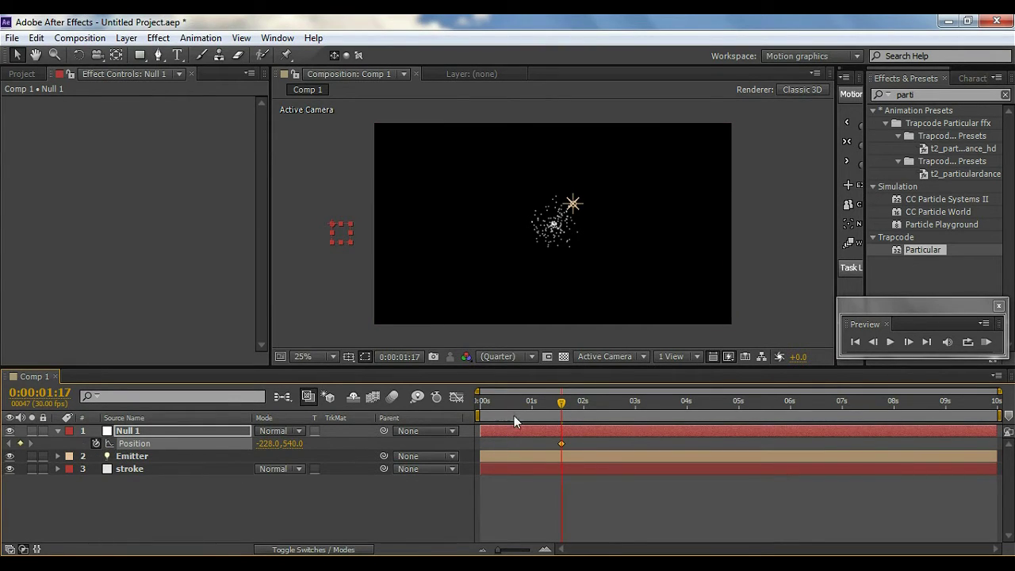
Move the null's Position keyframe to frame 4, near the beginning of the timeline.
{"action": "left_click_drag", "start_coordinate": [560, 444], "coordinate": [489, 443]}
{"action": "left_click_drag", "start_coordinate": [998, 393], "coordinate": [532, 393]}
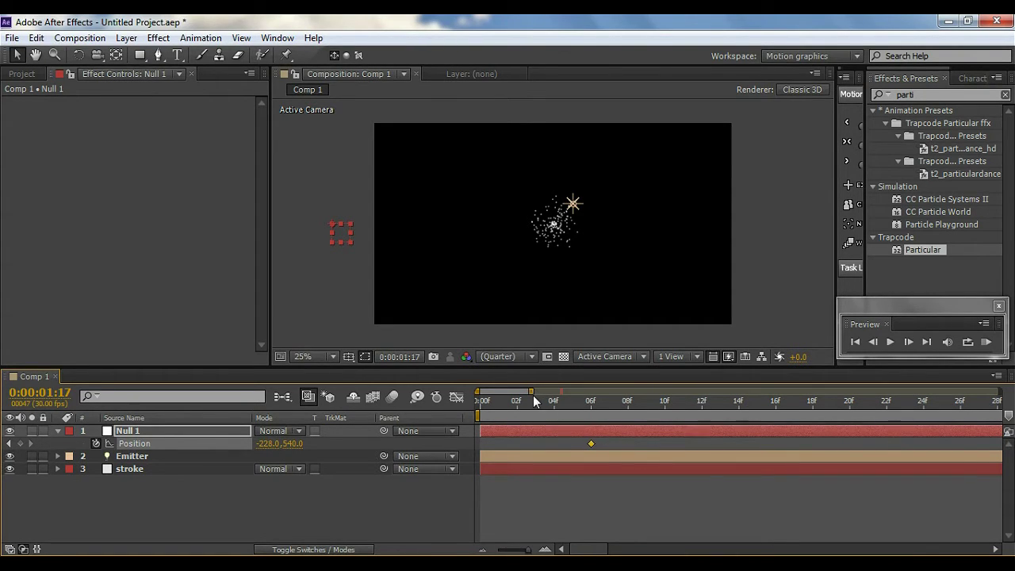
{"action": "mouse_move", "coordinate": [532, 393]}
{"action": "left_mouse_down"}
{"action": "mouse_move", "coordinate": [505, 393]}
{"action": "mouse_move", "coordinate": [517, 394]}
{"action": "left_mouse_up"}
{"action": "left_click_drag", "start_coordinate": [642, 443], "coordinate": [589, 443]}
{"action": "left_click_drag", "start_coordinate": [518, 392], "coordinate": [543, 392]}
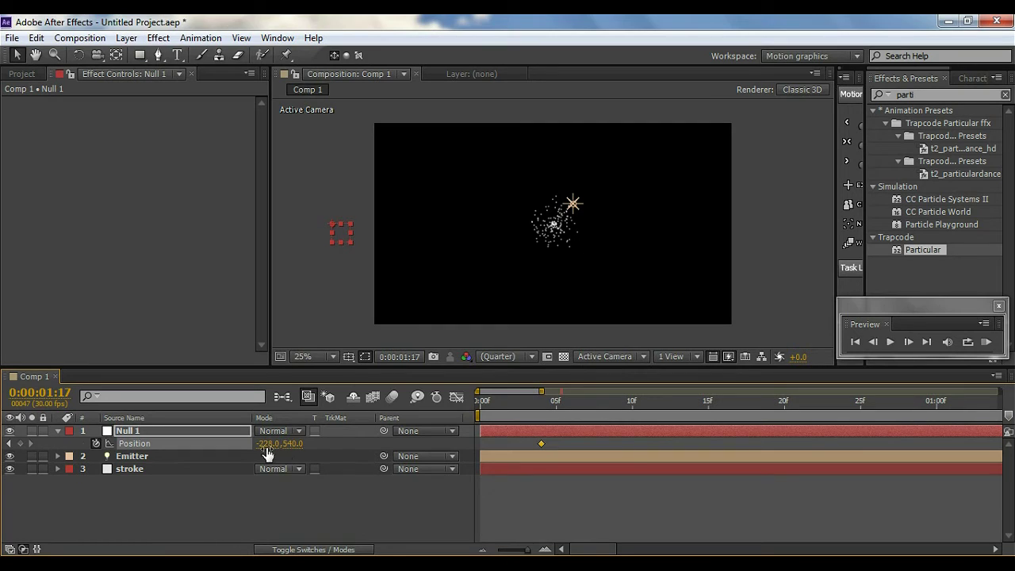
At frame 25, keyframe the null's horizontal position past the right edge of the frame and scrub through the motion.
{"action": "left_click", "coordinate": [861, 403]}
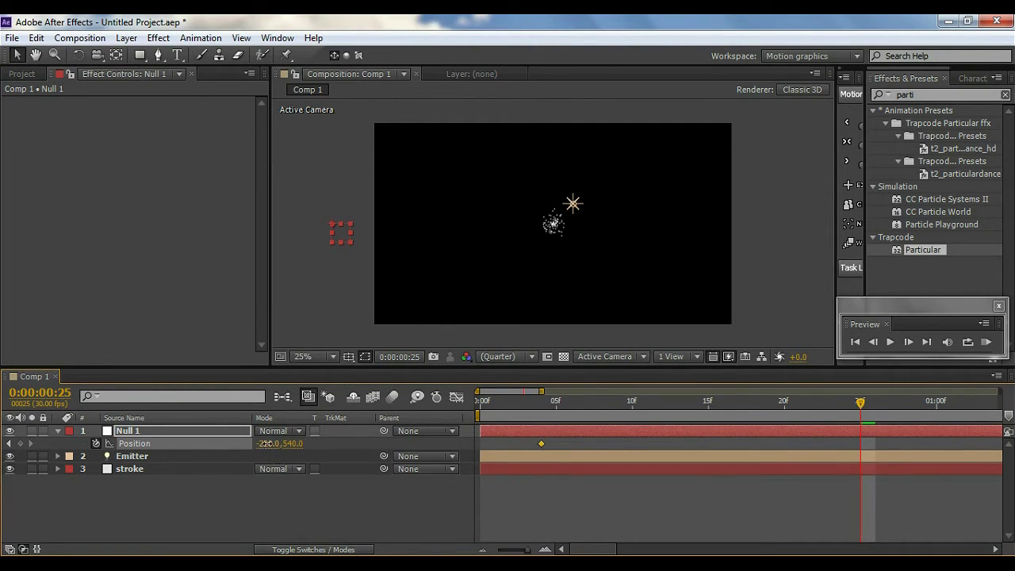
{"action": "left_click_drag", "start_coordinate": [269, 444], "coordinate": [273, 411]}
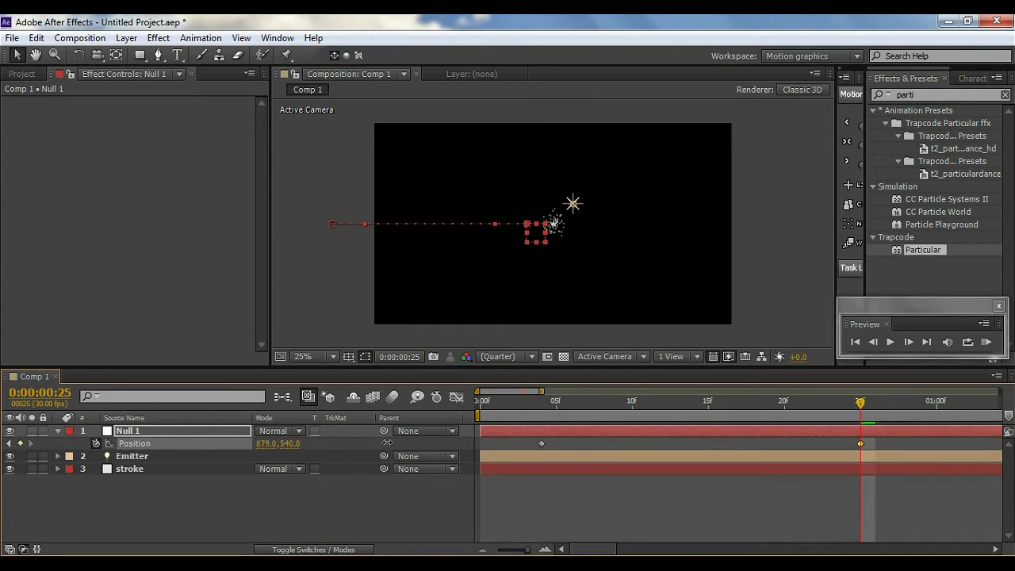
{"action": "left_click_drag", "start_coordinate": [256, 449], "coordinate": [941, 446]}
{"action": "left_click_drag", "start_coordinate": [261, 449], "coordinate": [517, 435]}
{"action": "left_click", "coordinate": [380, 520]}
{"action": "left_click_drag", "start_coordinate": [550, 399], "coordinate": [648, 403]}
{"action": "key", "text": "u"}
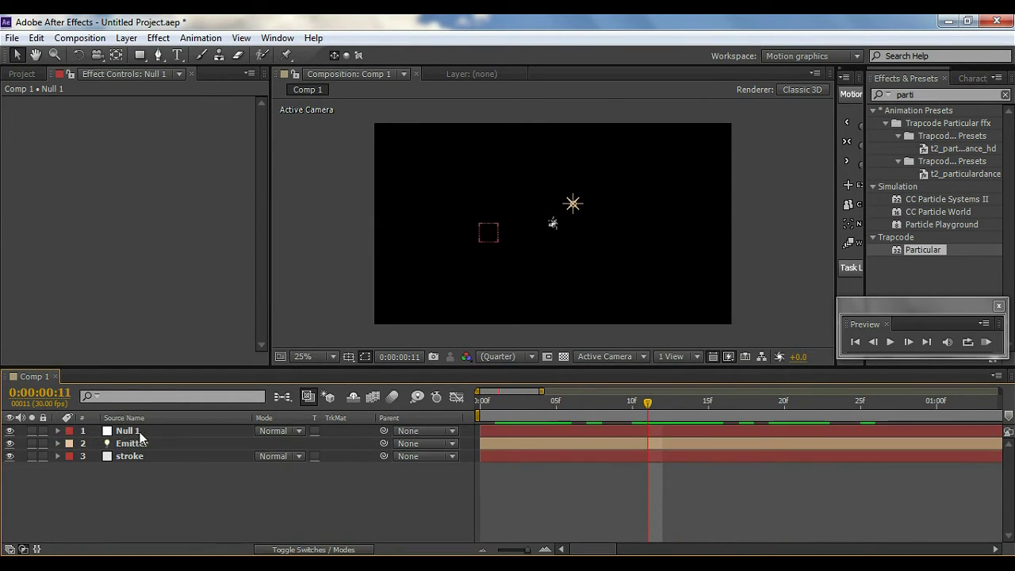
Parent the Emitter light to Null 1 and scrub the timeline to check that it follows.
{"action": "left_click", "coordinate": [429, 443]}
{"action": "left_click", "coordinate": [436, 482]}
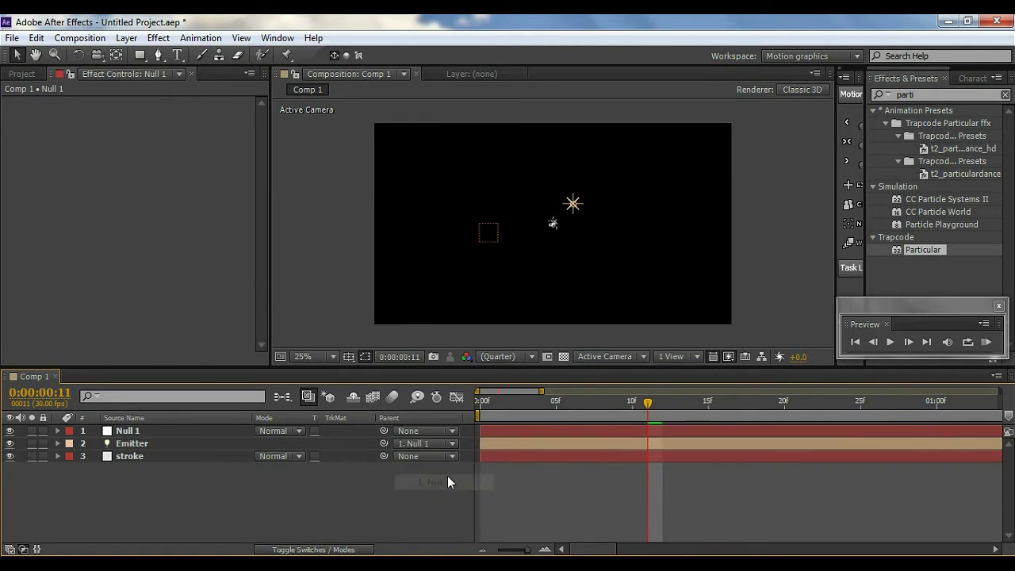
{"action": "left_click", "coordinate": [509, 407]}
{"action": "left_click_drag", "start_coordinate": [510, 408], "coordinate": [587, 403]}
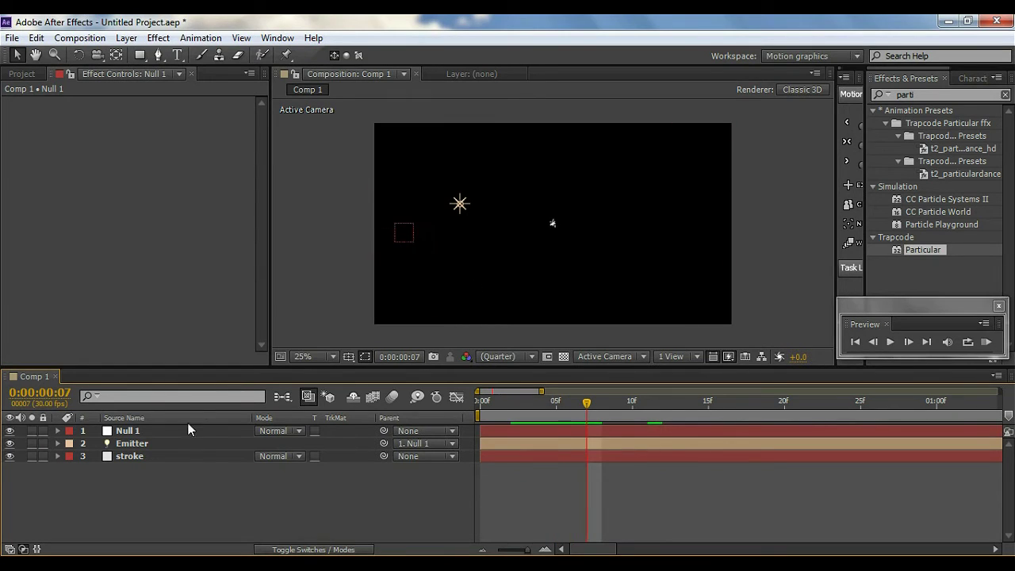
Set the Emitter light's position to 0, 0, 0 so it sits on the null, and scrub to check the alignment.
{"action": "left_click", "coordinate": [161, 443]}
{"action": "key", "text": "p"}
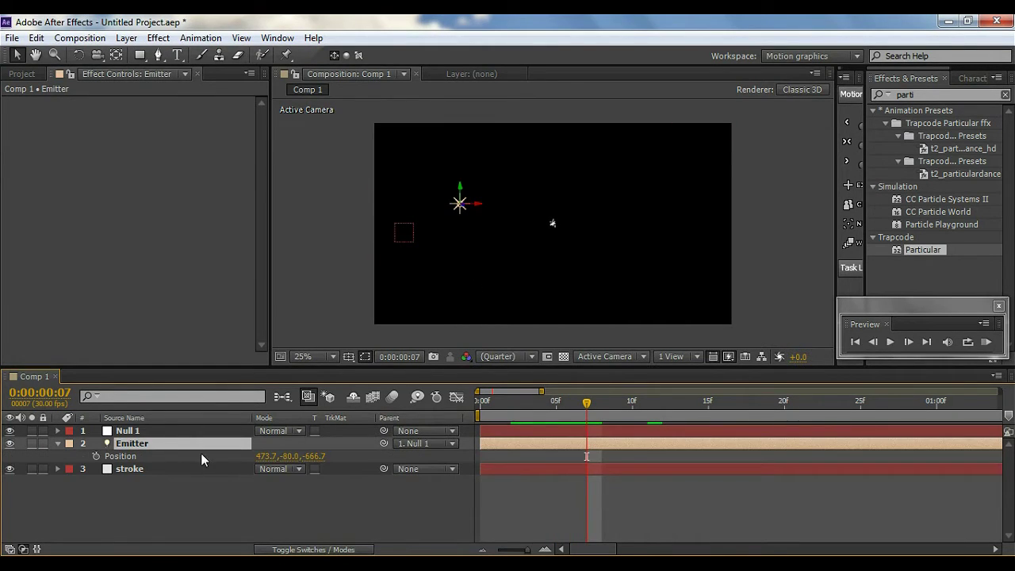
{"action": "left_click", "coordinate": [268, 457]}
{"action": "type", "text": "0"}
{"action": "key", "text": "Tab"}
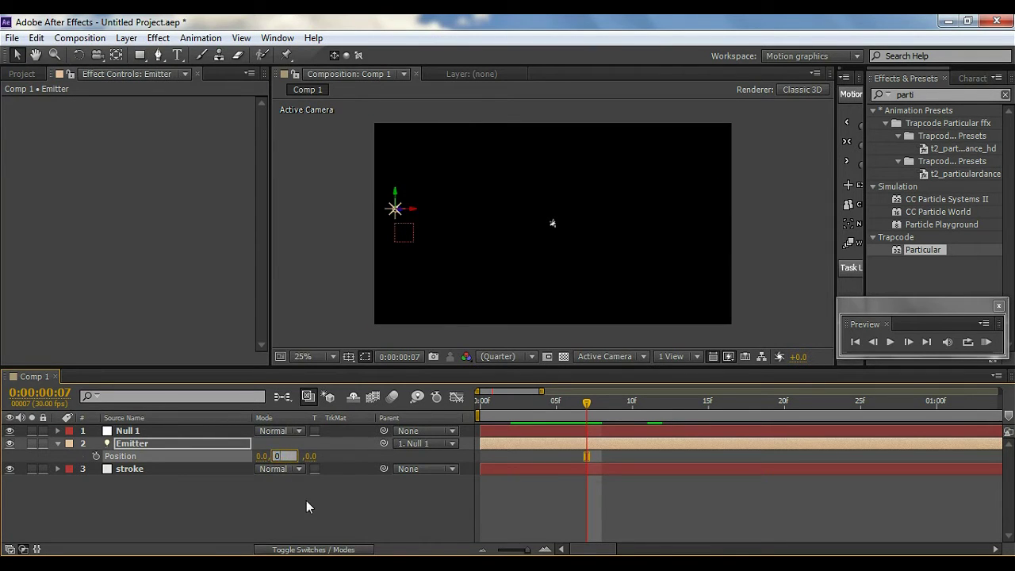
{"action": "type", "text": "0"}
{"action": "left_click", "coordinate": [306, 501]}
{"action": "left_click_drag", "start_coordinate": [587, 404], "coordinate": [678, 418]}
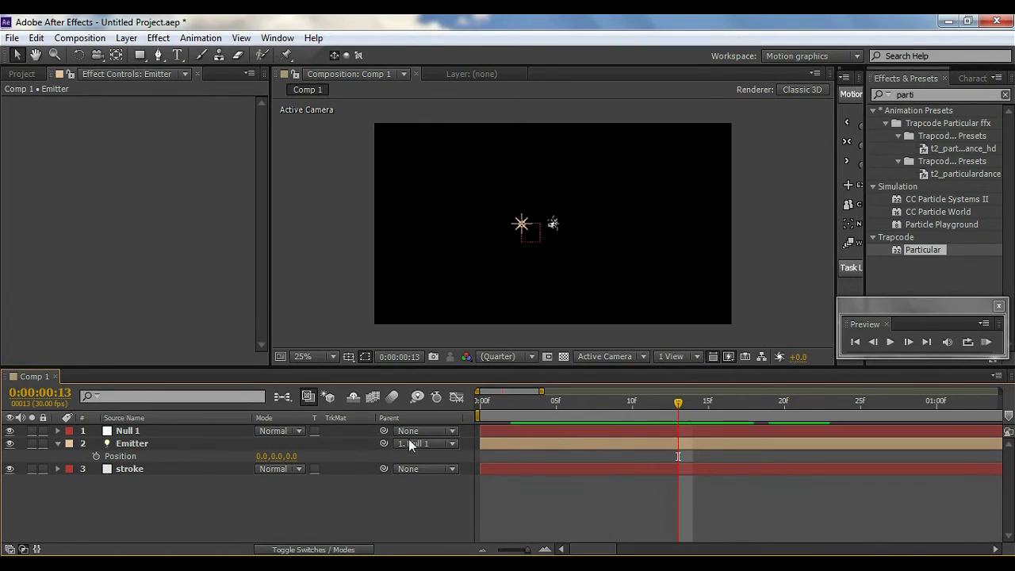
Set Particular's emitter type on the stroke layer to Light(s) and scrub to check the particle trail.
{"action": "left_click", "coordinate": [125, 469]}
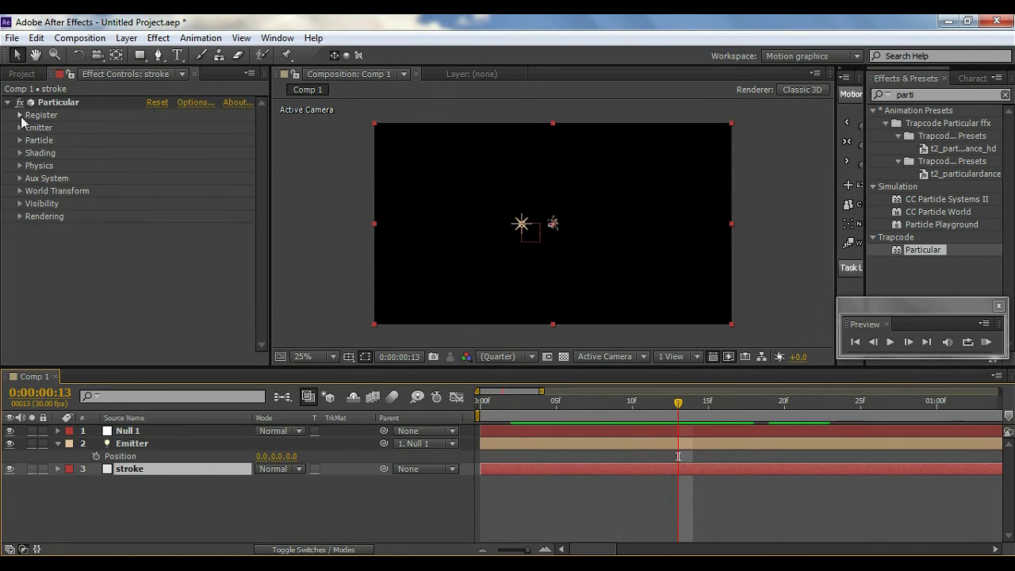
{"action": "left_click", "coordinate": [20, 127]}
{"action": "left_click", "coordinate": [205, 128]}
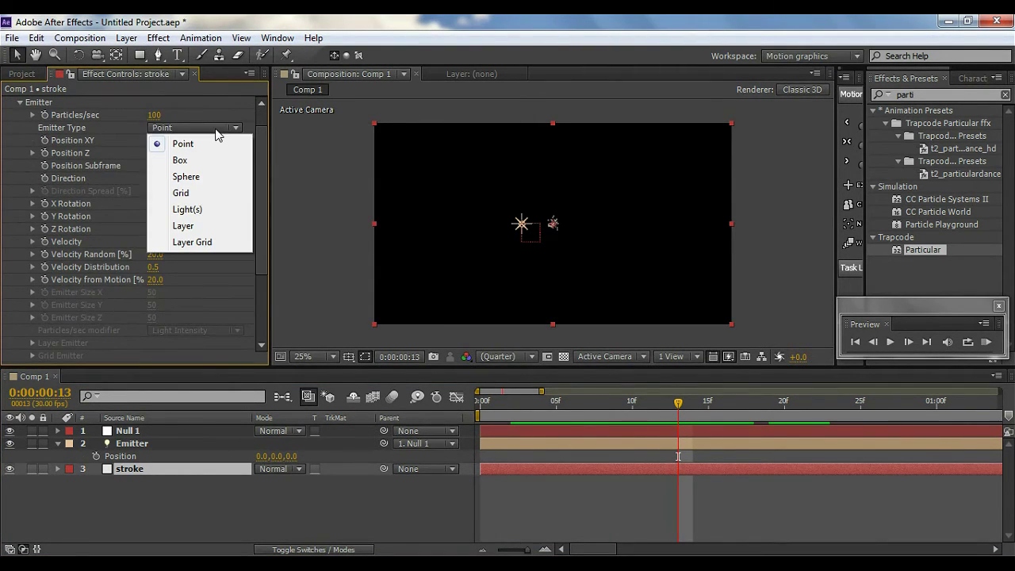
{"action": "left_click", "coordinate": [208, 211]}
{"action": "left_click_drag", "start_coordinate": [556, 401], "coordinate": [678, 413]}
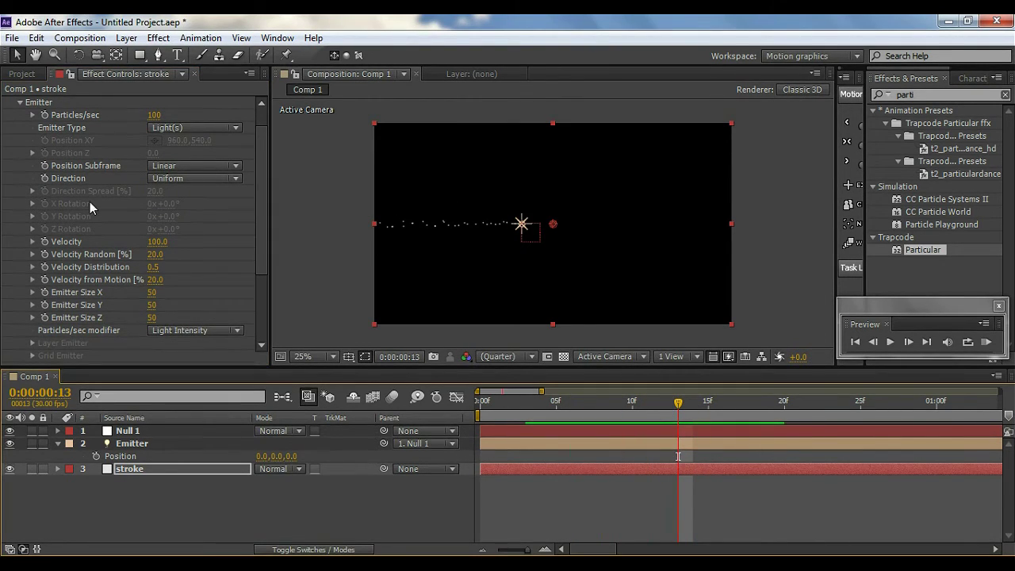
Set Particular's Velocity and Velocity from Motion to 0.
{"action": "left_click", "coordinate": [158, 241]}
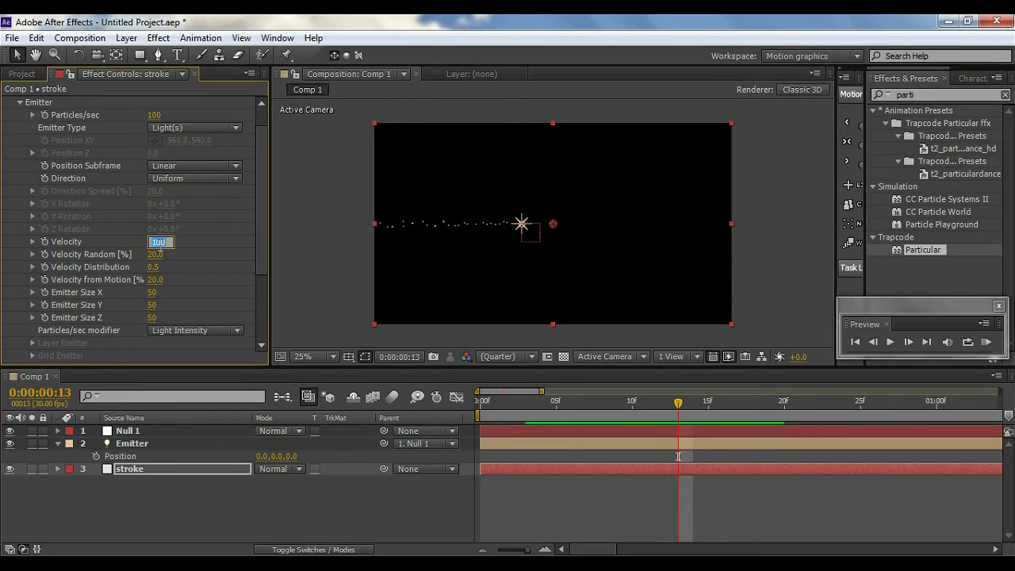
{"action": "left_click", "coordinate": [156, 281]}
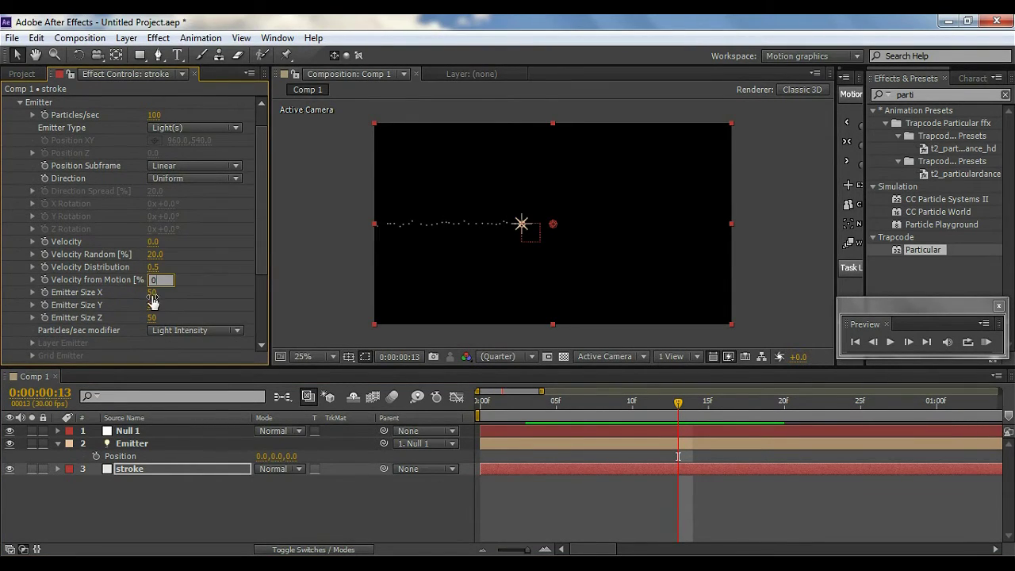
{"action": "key", "text": "Return"}
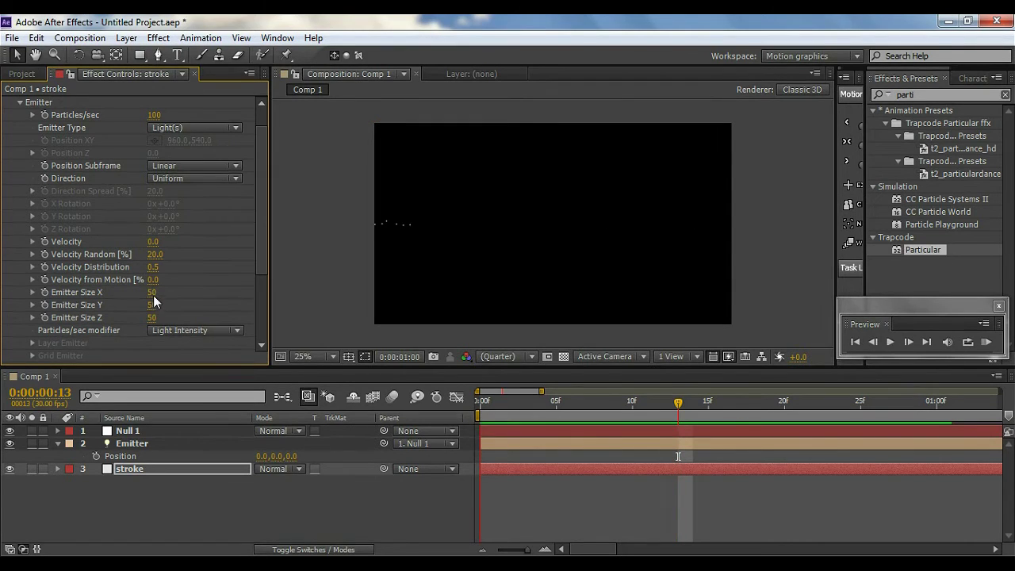
Set Particular's Emitter Size X, Y and Z to 0, and scrub the timeline to check the particle line.
{"action": "left_click", "coordinate": [156, 293]}
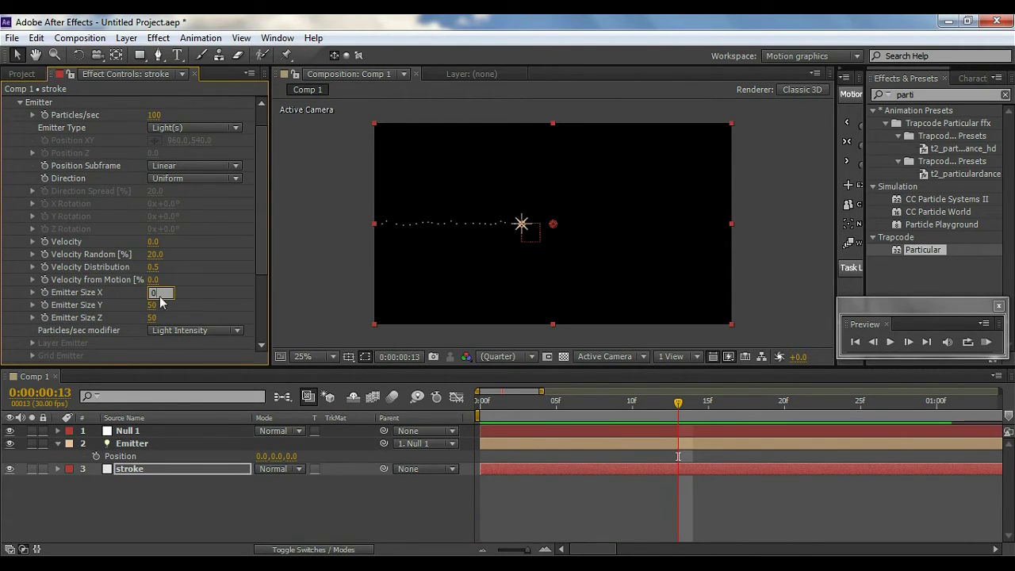
{"action": "type", "text": "0"}
{"action": "left_click", "coordinate": [154, 306]}
{"action": "type", "text": "0"}
{"action": "left_click", "coordinate": [152, 318]}
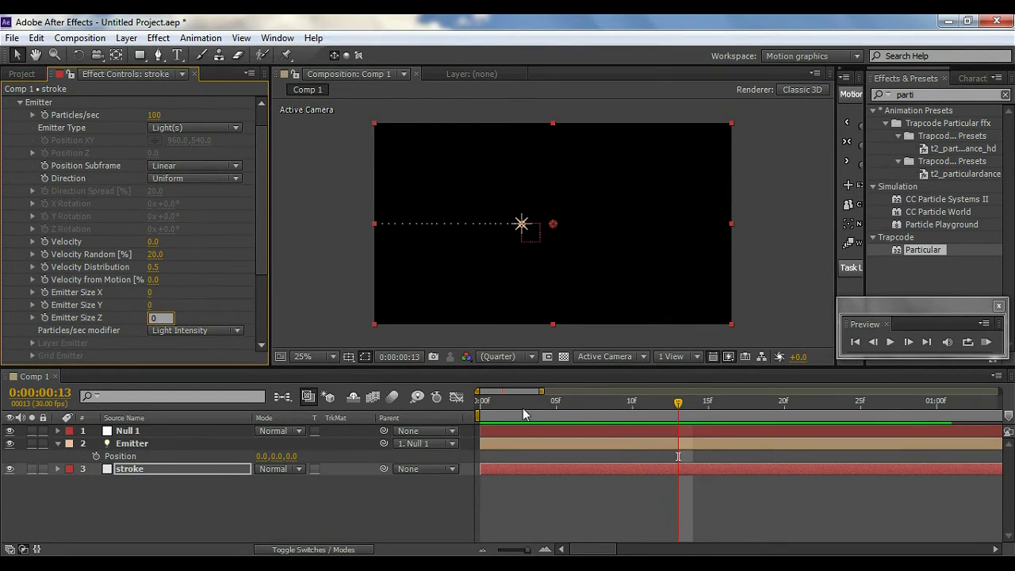
{"action": "left_click_drag", "start_coordinate": [523, 404], "coordinate": [768, 423]}
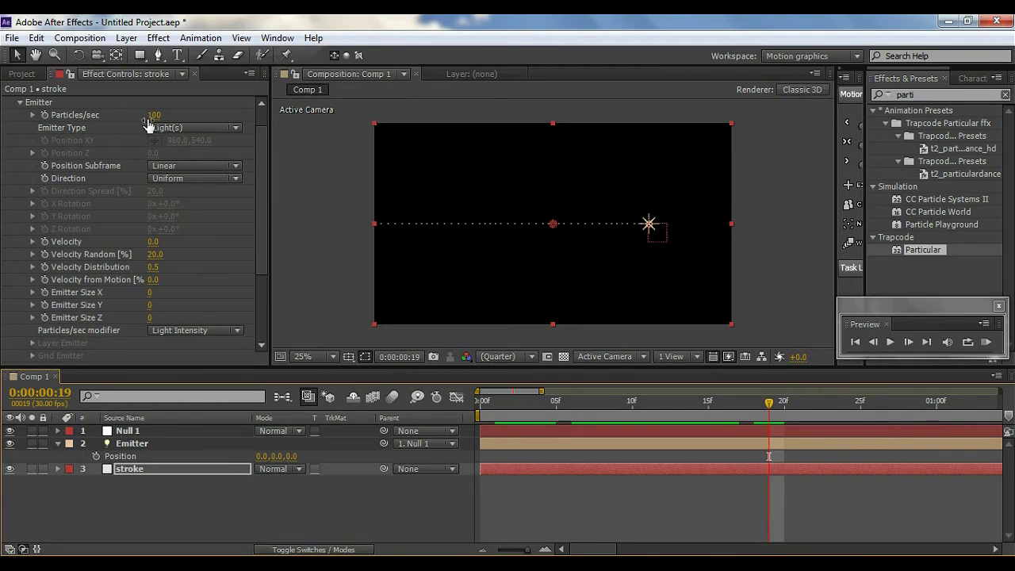
Increase the particle Size to 25 in Particular's Particle settings.
{"action": "scroll", "coordinate": [69, 302], "scroll_direction": "down", "scroll_amount": 3}
{"action": "scroll", "coordinate": [78, 297], "scroll_direction": "down", "scroll_amount": 2}
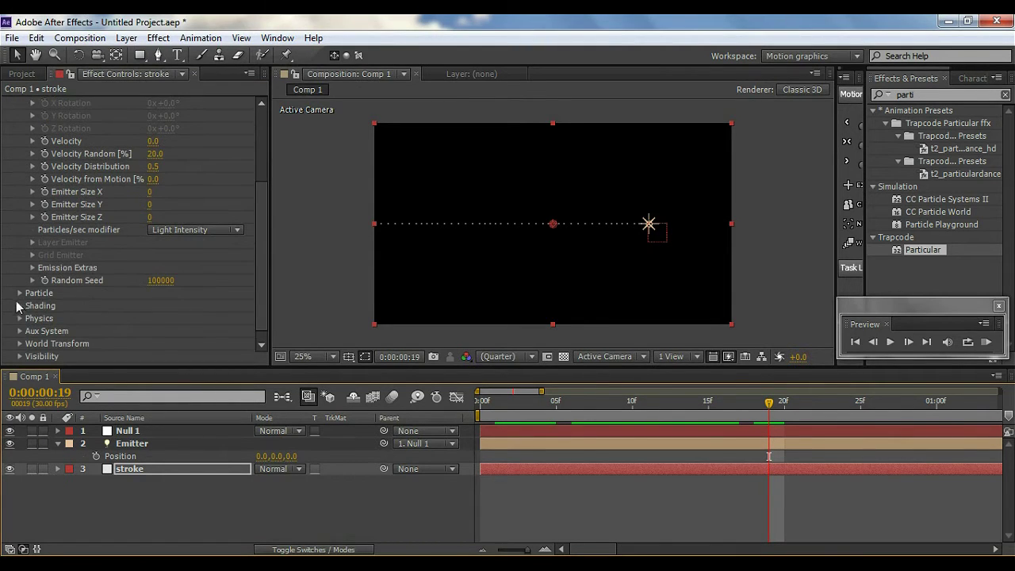
{"action": "left_click", "coordinate": [19, 291]}
{"action": "scroll", "coordinate": [21, 297], "scroll_direction": "down", "scroll_amount": 8}
{"action": "left_click_drag", "start_coordinate": [152, 200], "coordinate": [164, 194]}
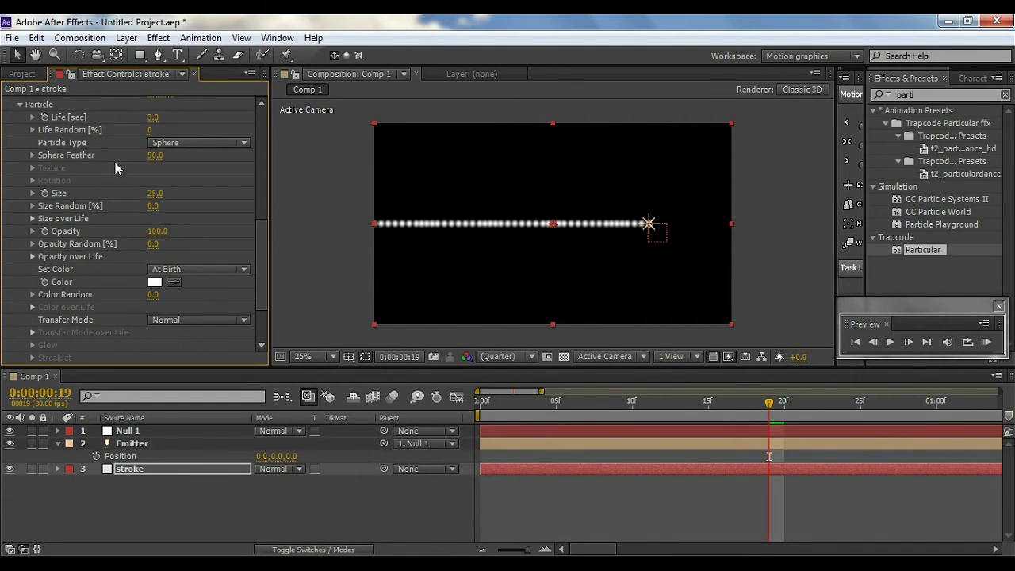
Collapse the Emitter settings and set the particle Life to 10 seconds.
{"action": "scroll", "coordinate": [115, 163], "scroll_direction": "up", "scroll_amount": 10}
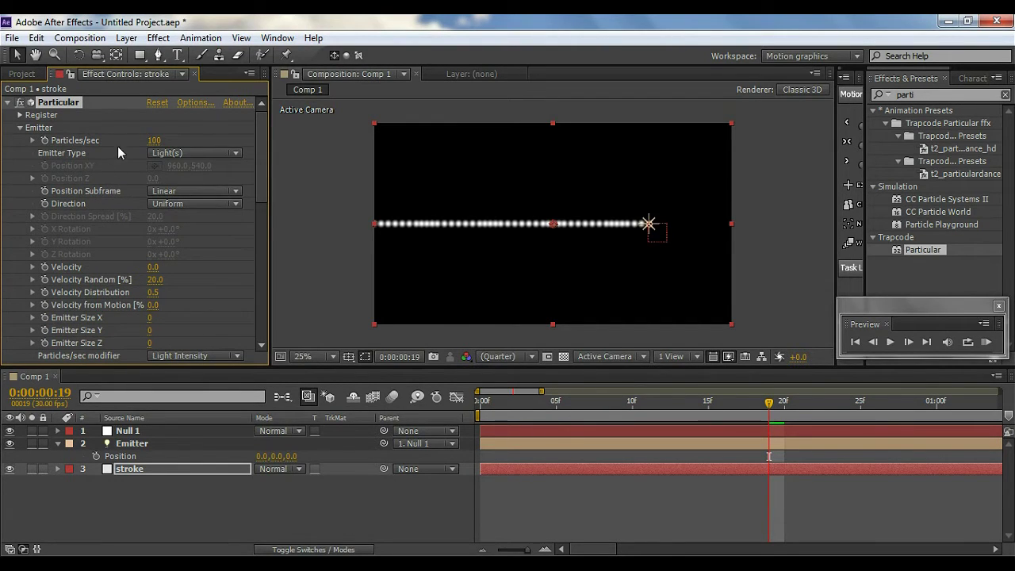
{"action": "left_click", "coordinate": [21, 128]}
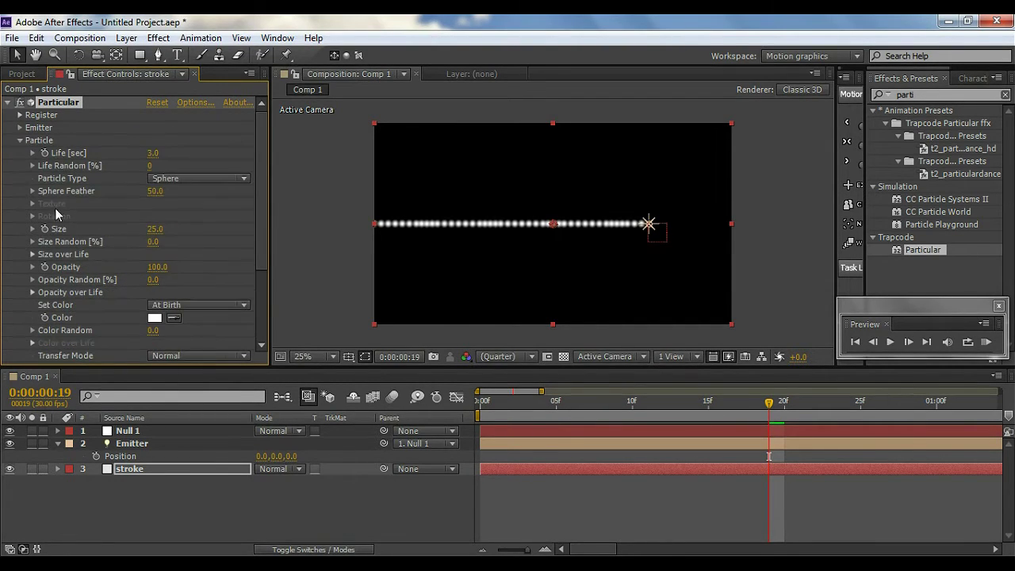
{"action": "scroll", "coordinate": [53, 250], "scroll_direction": "down", "scroll_amount": 3}
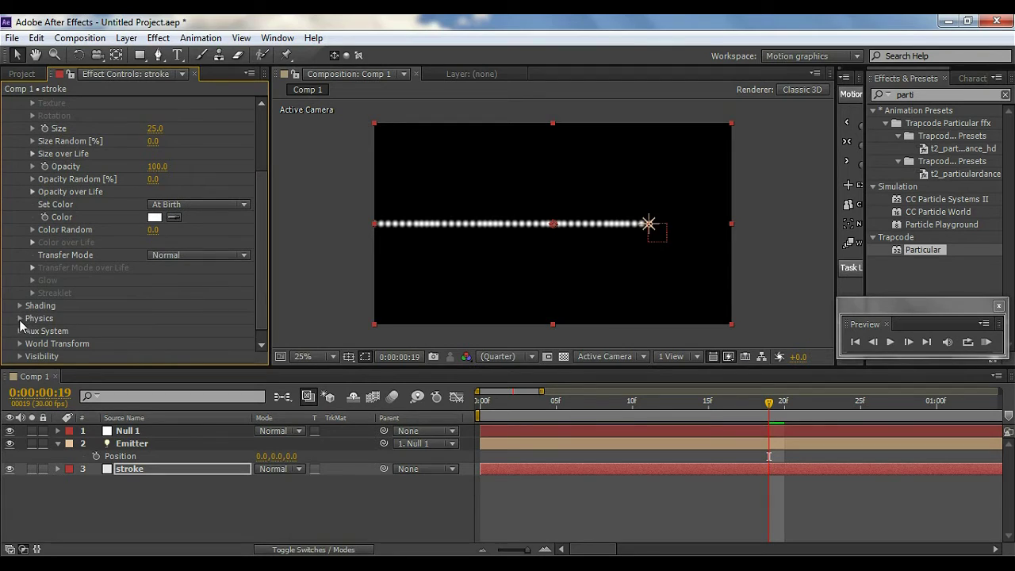
{"action": "scroll", "coordinate": [90, 164], "scroll_direction": "up", "scroll_amount": 3}
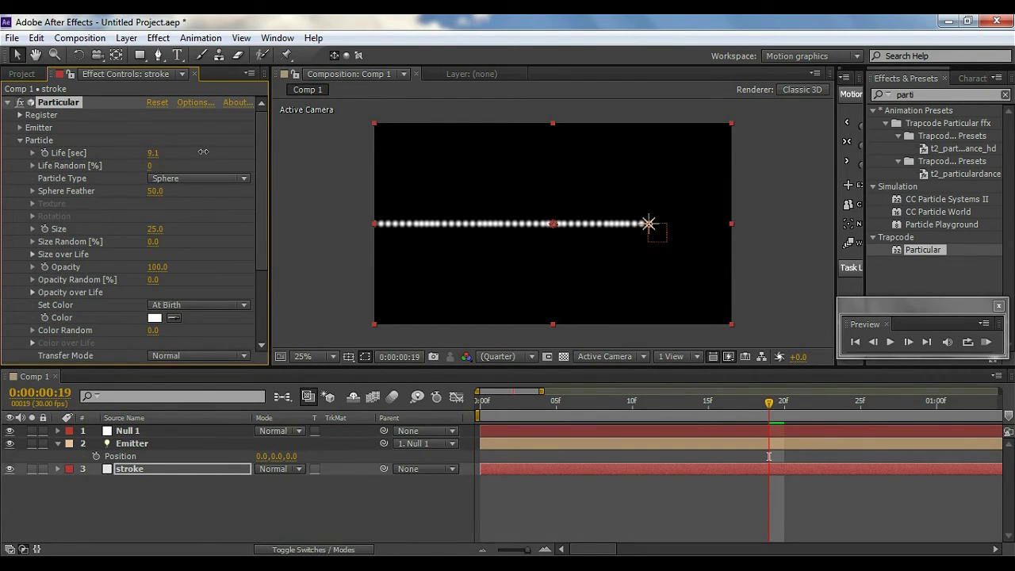
{"action": "left_click_drag", "start_coordinate": [204, 151], "coordinate": [208, 152]}
Set the emitter's Particles/sec to 4000 so the dots merge into a solid line.
{"action": "left_click", "coordinate": [195, 121]}
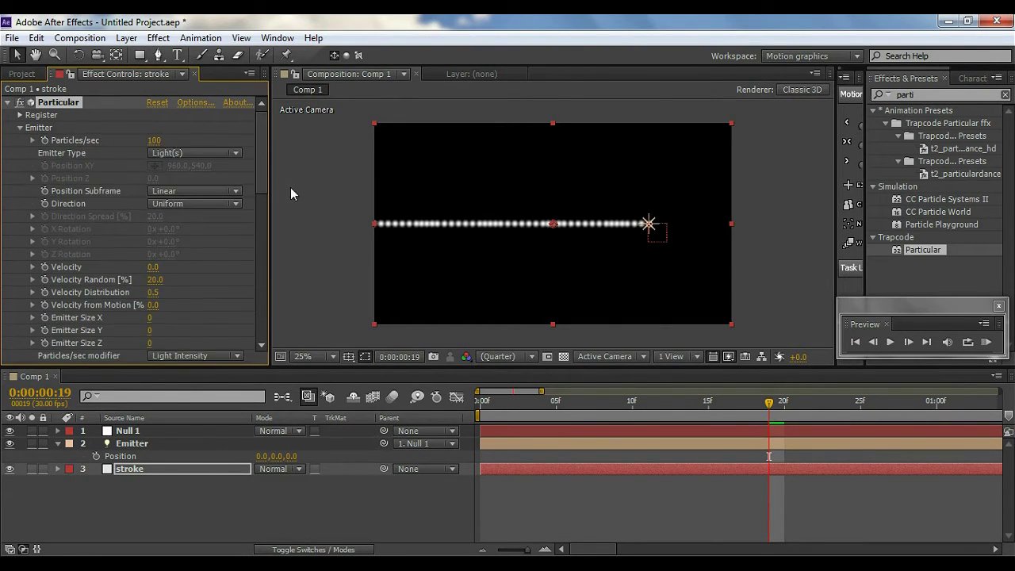
{"action": "left_click", "coordinate": [155, 143]}
{"action": "type", "text": "4000"}
{"action": "left_click", "coordinate": [313, 197]}
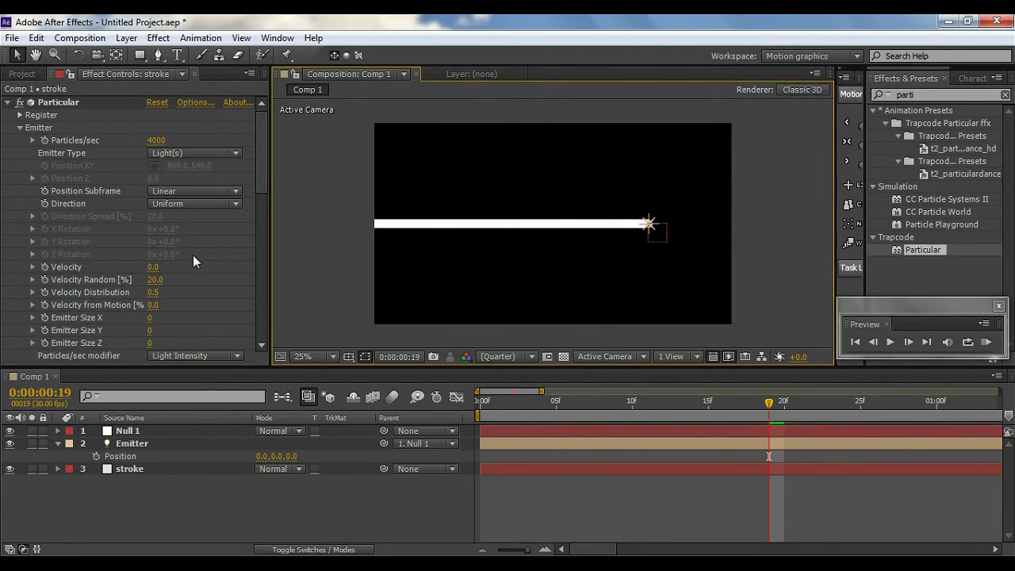
Change Particular's Particle Type to Streaklet on the stroke layer.
{"action": "scroll", "coordinate": [179, 268], "scroll_direction": "down", "scroll_amount": 5}
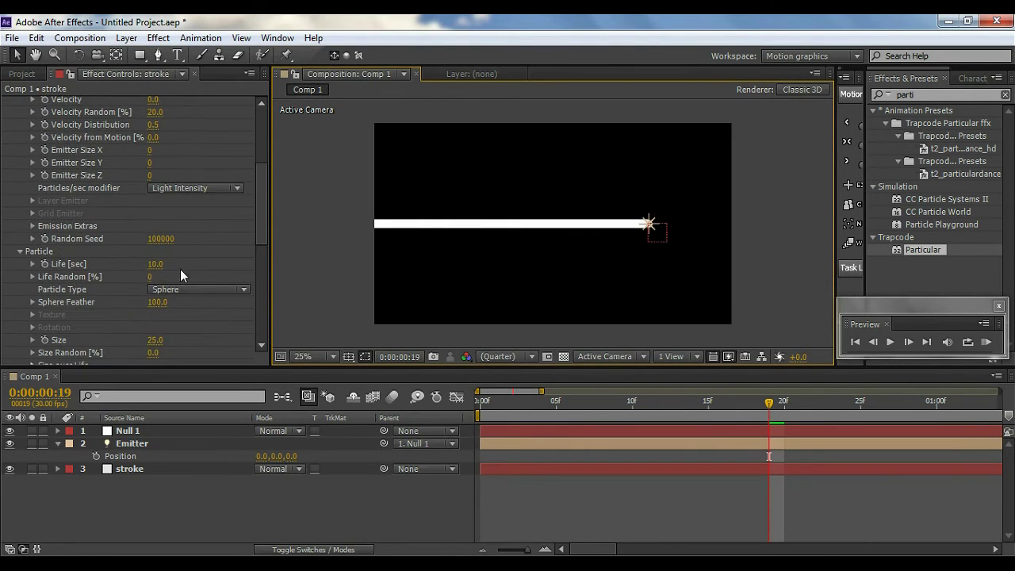
{"action": "scroll", "coordinate": [205, 268], "scroll_direction": "down", "scroll_amount": 1}
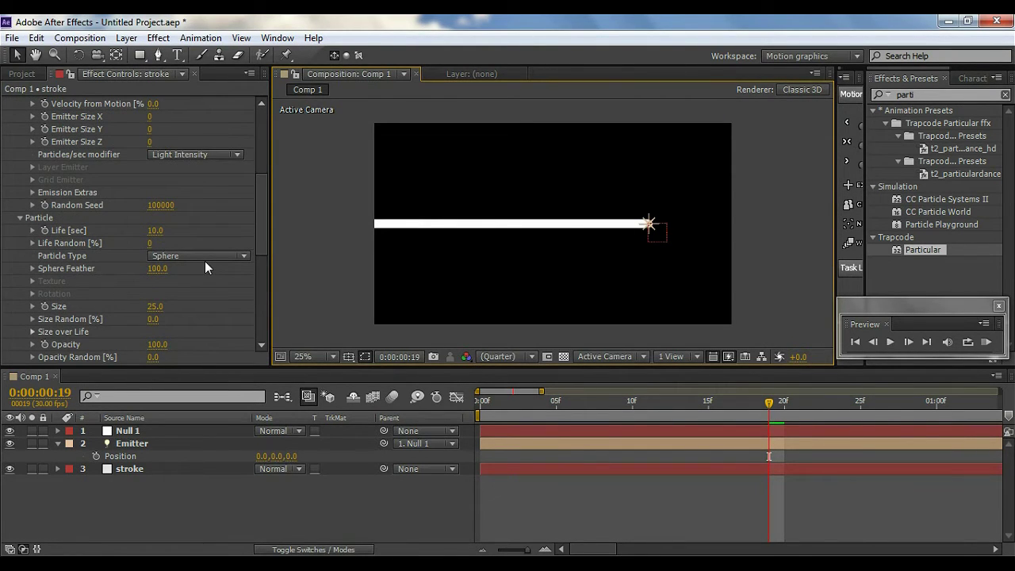
{"action": "scroll", "coordinate": [205, 261], "scroll_direction": "down", "scroll_amount": 3}
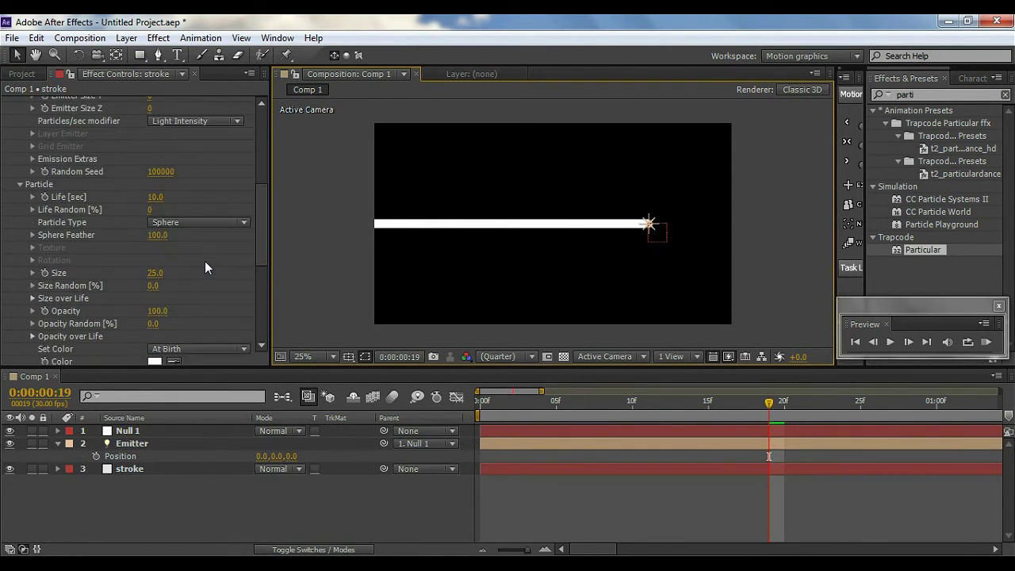
{"action": "scroll", "coordinate": [205, 267], "scroll_direction": "down", "scroll_amount": 12}
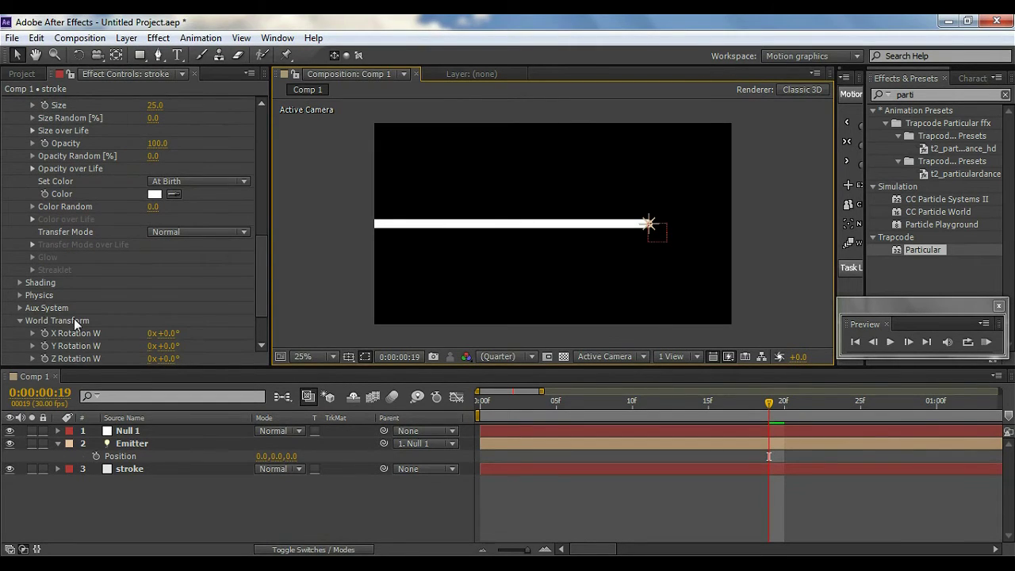
{"action": "scroll", "coordinate": [59, 247], "scroll_direction": "up", "scroll_amount": 5}
{"action": "scroll", "coordinate": [60, 248], "scroll_direction": "down", "scroll_amount": 5}
{"action": "scroll", "coordinate": [121, 216], "scroll_direction": "up", "scroll_amount": 10}
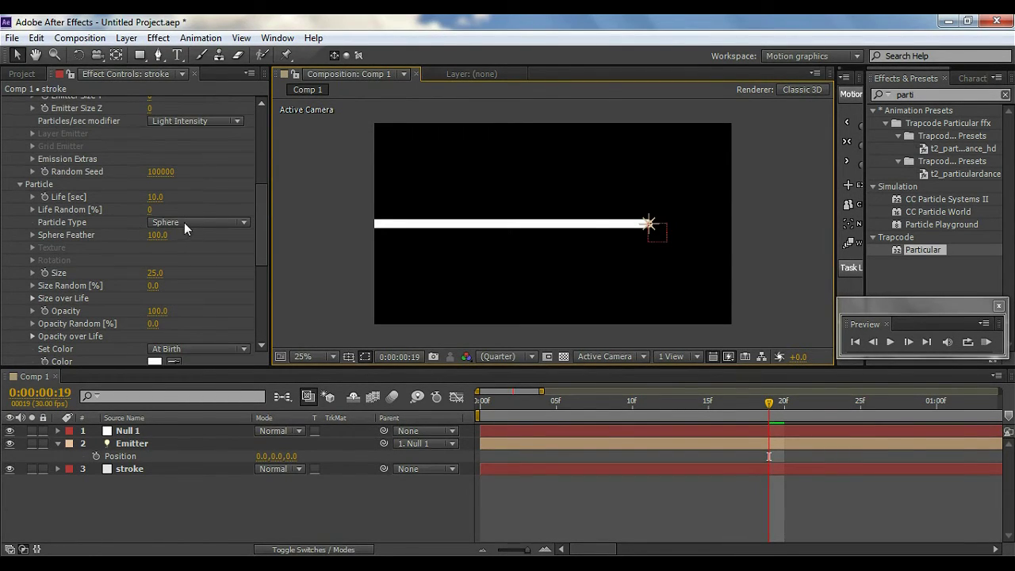
{"action": "left_click", "coordinate": [177, 226]}
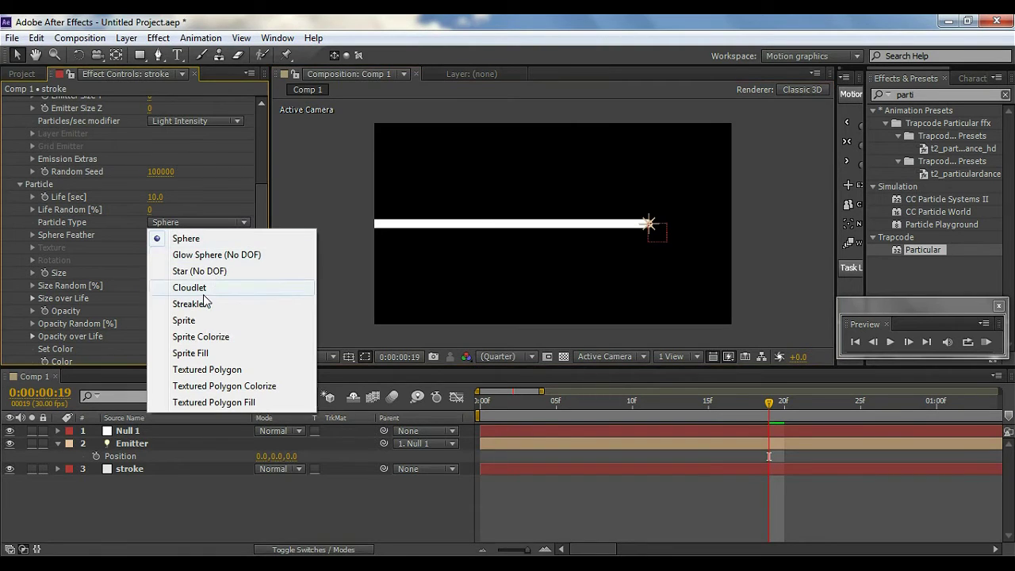
{"action": "left_click", "coordinate": [199, 309]}
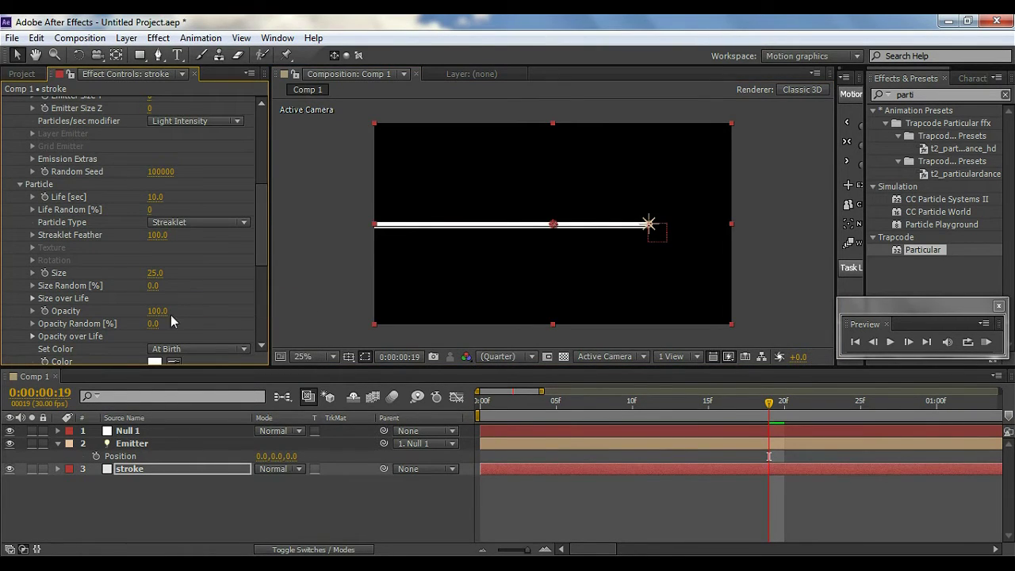
Expand the Streaklet settings, try a Streak Size of 3, and settle on 20.
{"action": "scroll", "coordinate": [147, 326], "scroll_direction": "down", "scroll_amount": 6}
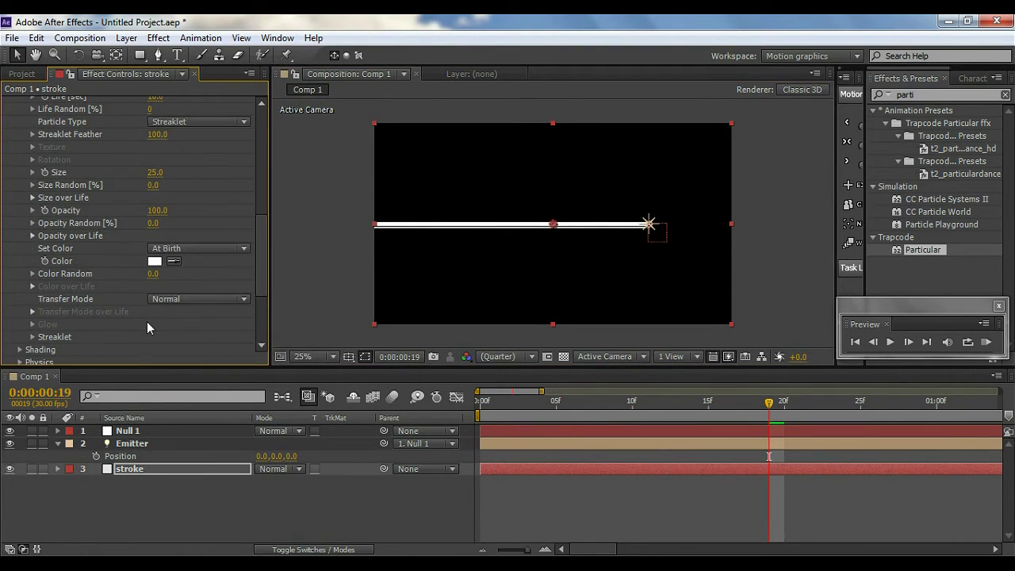
{"action": "left_click", "coordinate": [33, 338]}
{"action": "scroll", "coordinate": [154, 355], "scroll_direction": "down", "scroll_amount": 2}
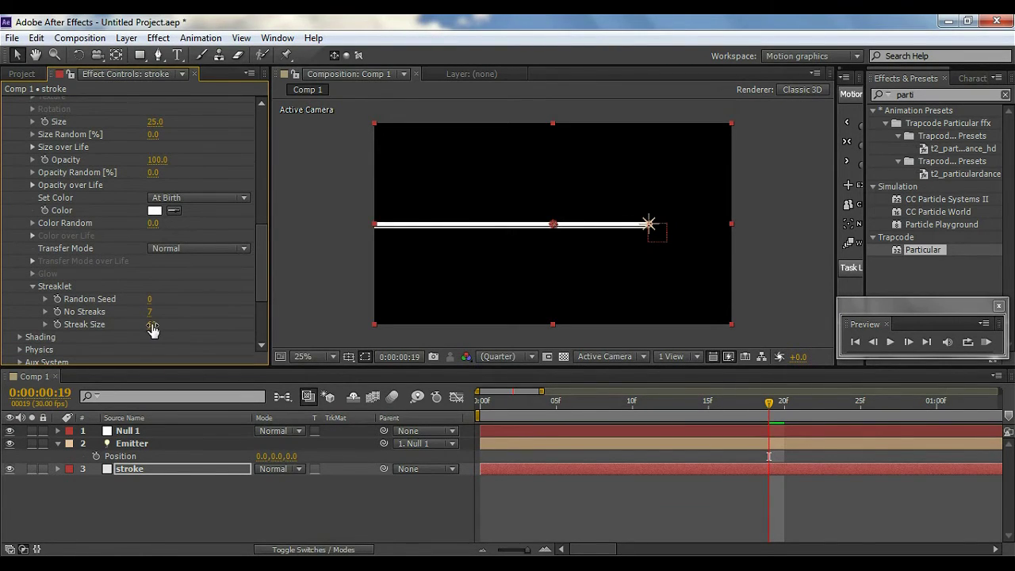
{"action": "left_click", "coordinate": [153, 326]}
{"action": "type", "text": "3"}
{"action": "key", "text": "Return"}
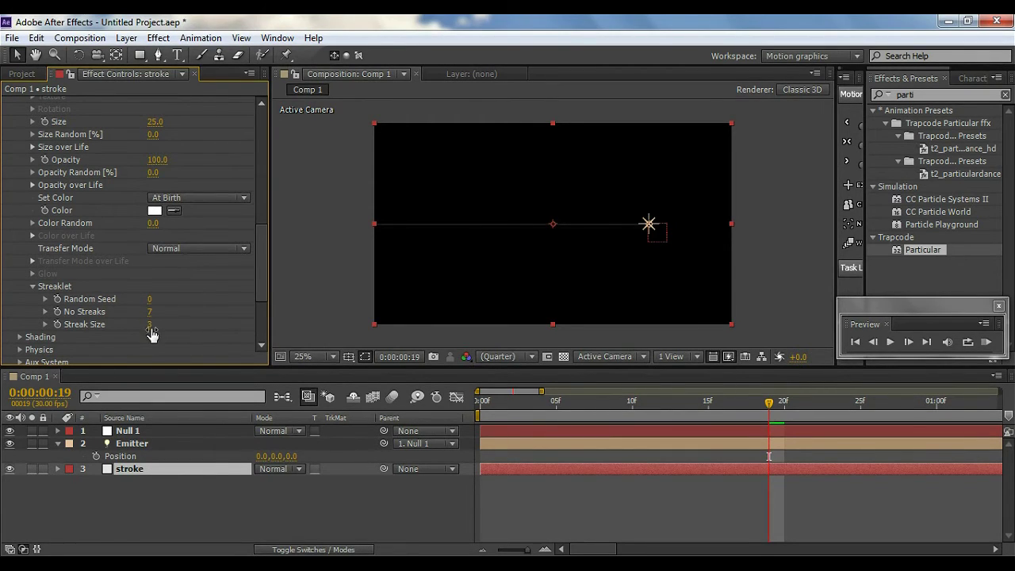
{"action": "left_click_drag", "start_coordinate": [147, 325], "coordinate": [157, 325]}
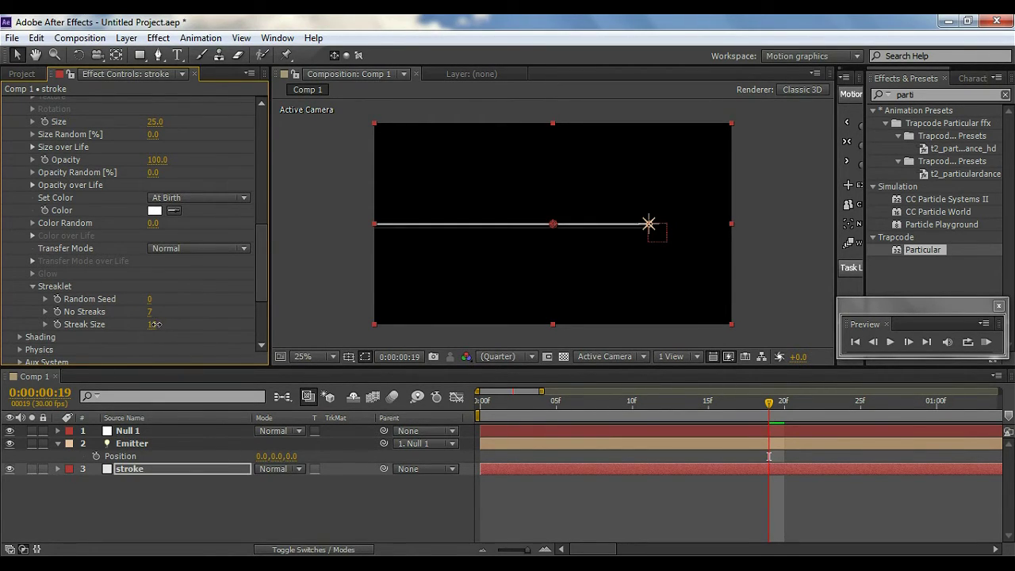
{"action": "left_click", "coordinate": [151, 324]}
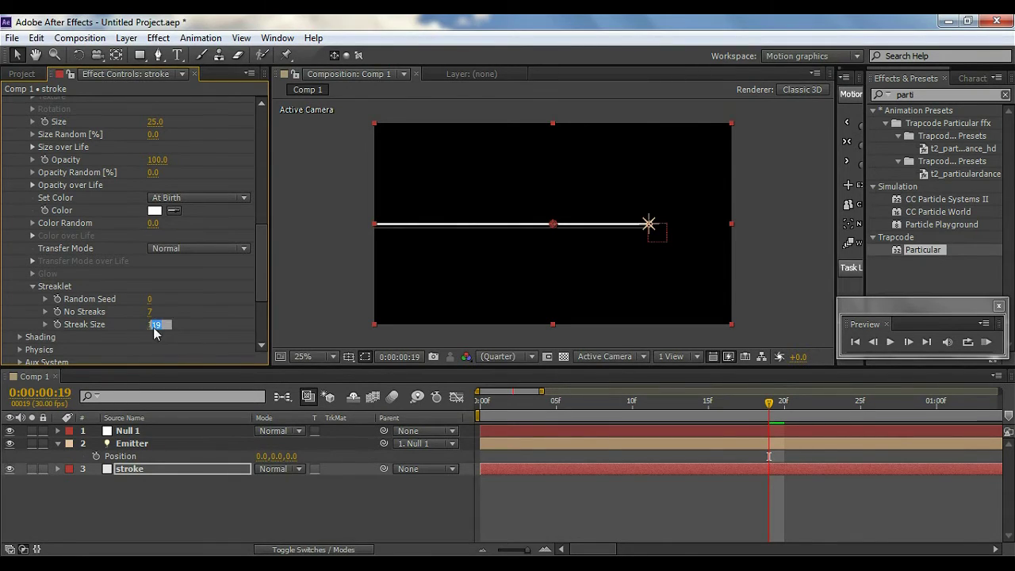
{"action": "type", "text": "20"}
{"action": "key", "text": "Return"}
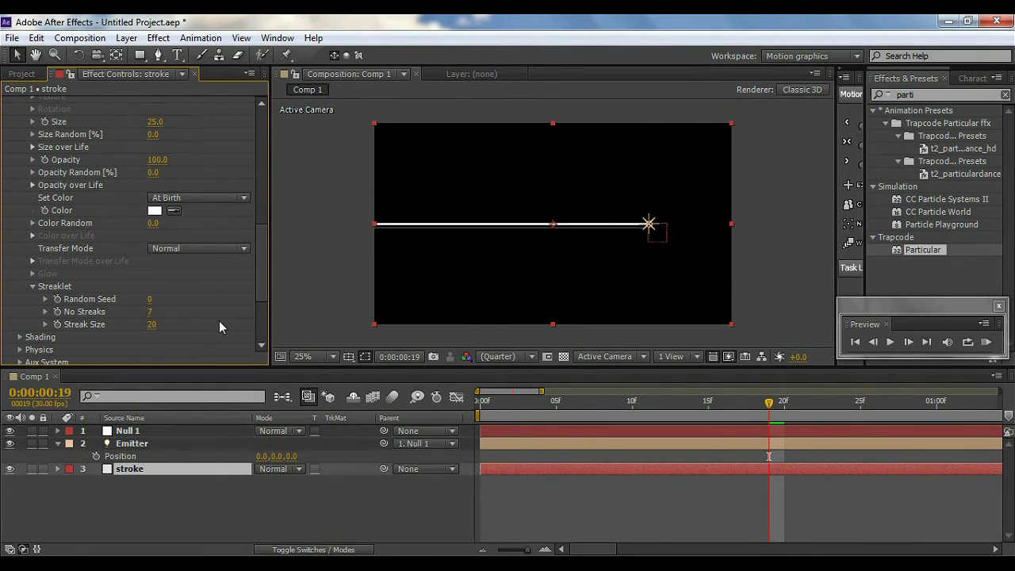
Increase the particle Size to 201 to separate the streaks, and reduce Streak Size to 5.
{"action": "scroll", "coordinate": [219, 320], "scroll_direction": "up", "scroll_amount": 1}
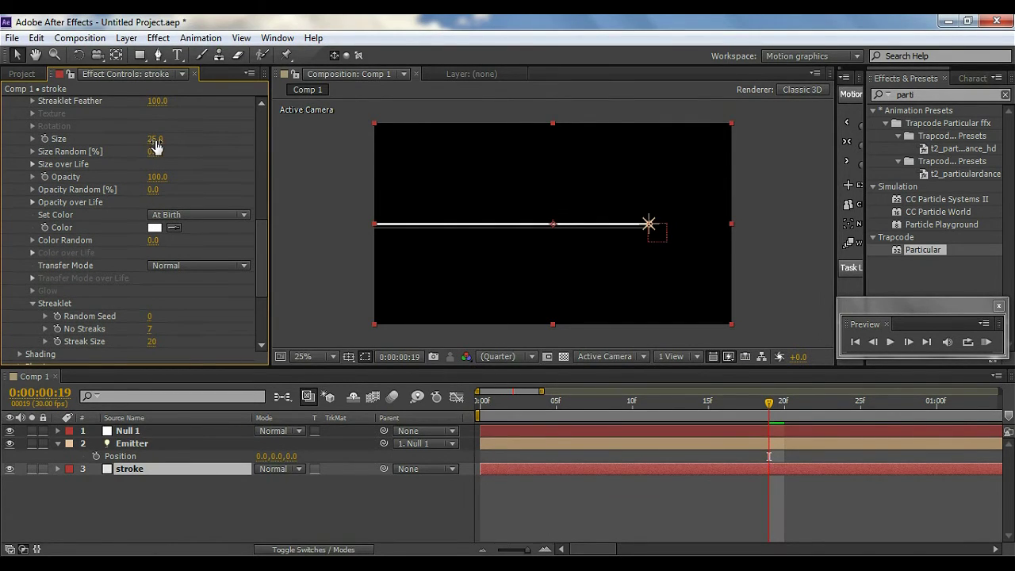
{"action": "mouse_move", "coordinate": [154, 139]}
{"action": "left_mouse_down"}
{"action": "mouse_move", "coordinate": [193, 138]}
{"action": "mouse_move", "coordinate": [224, 250]}
{"action": "left_mouse_up"}
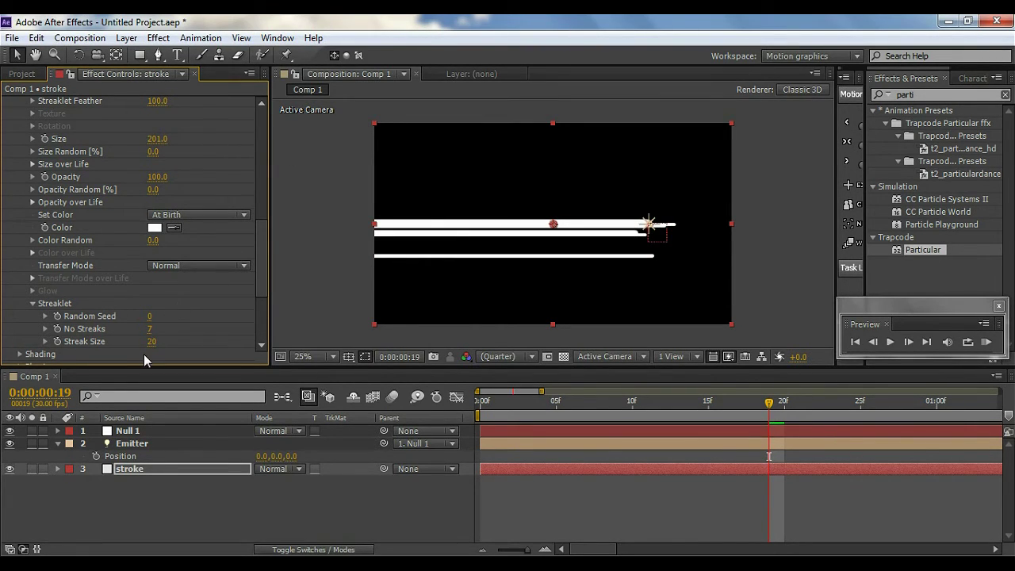
{"action": "left_click_drag", "start_coordinate": [151, 347], "coordinate": [145, 347]}
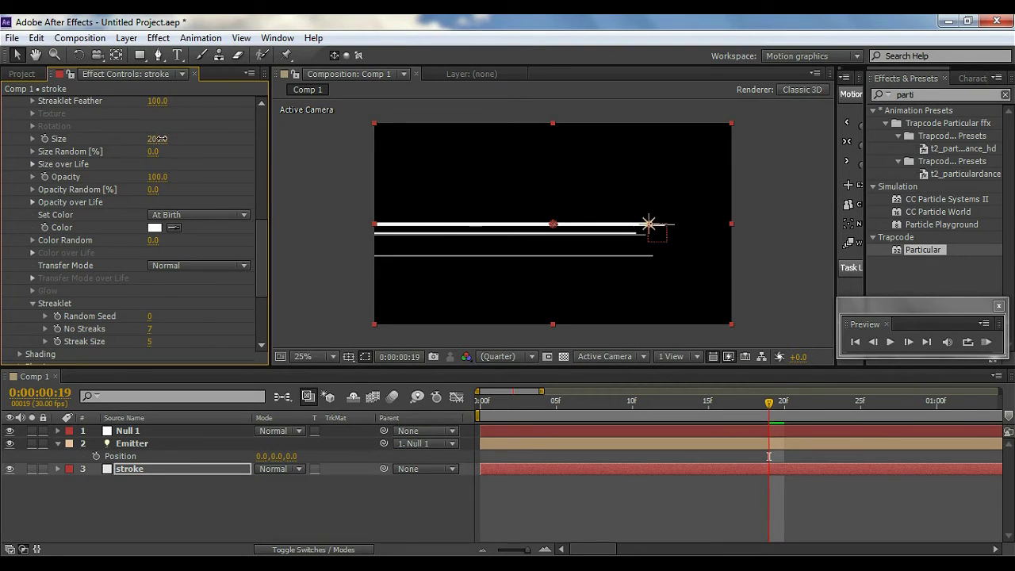
Spread the streaks further with a particle Size of 367, and set the Streaklet Random Seed to 80.
{"action": "mouse_move", "coordinate": [158, 139]}
{"action": "left_mouse_down"}
{"action": "mouse_move", "coordinate": [242, 143]}
{"action": "mouse_move", "coordinate": [154, 152]}
{"action": "mouse_move", "coordinate": [313, 164]}
{"action": "mouse_move", "coordinate": [301, 164]}
{"action": "left_mouse_up"}
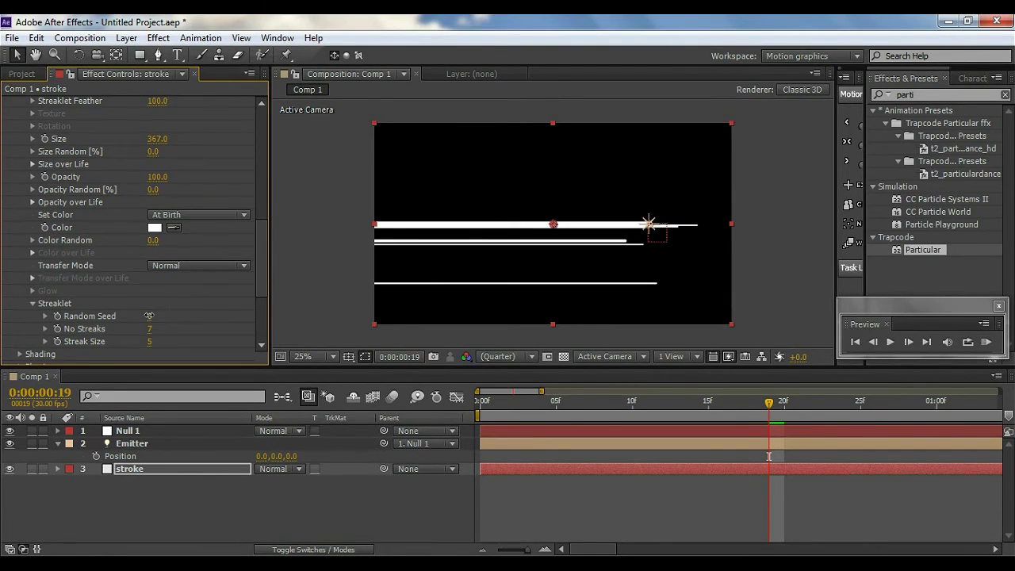
{"action": "left_click_drag", "start_coordinate": [151, 316], "coordinate": [274, 315]}
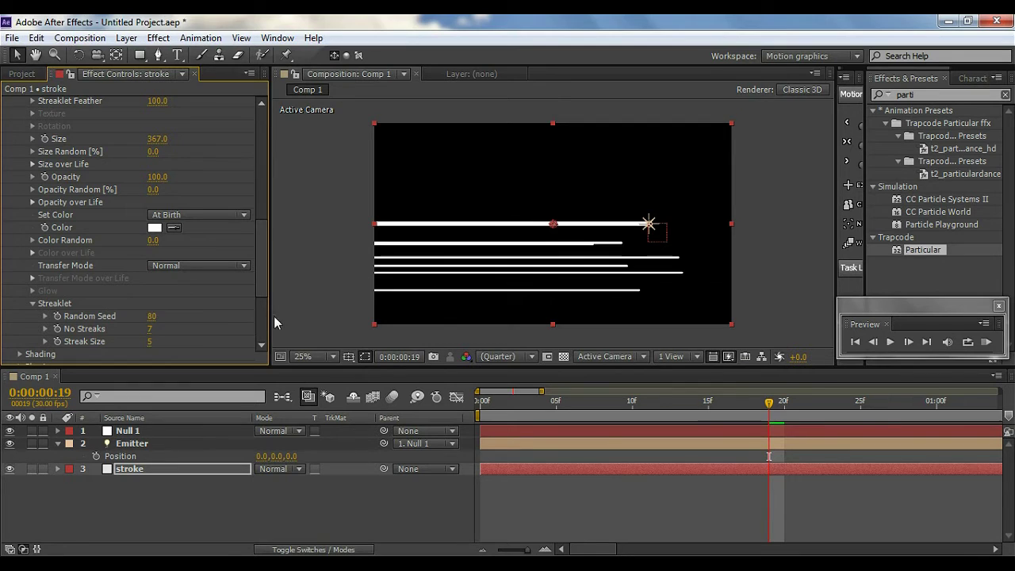
Set the World Transform Y Offset W to -170 to centre the streaks vertically, and scrub the timeline to check the animation.
{"action": "scroll", "coordinate": [70, 283], "scroll_direction": "down", "scroll_amount": 5}
{"action": "left_click", "coordinate": [20, 272]}
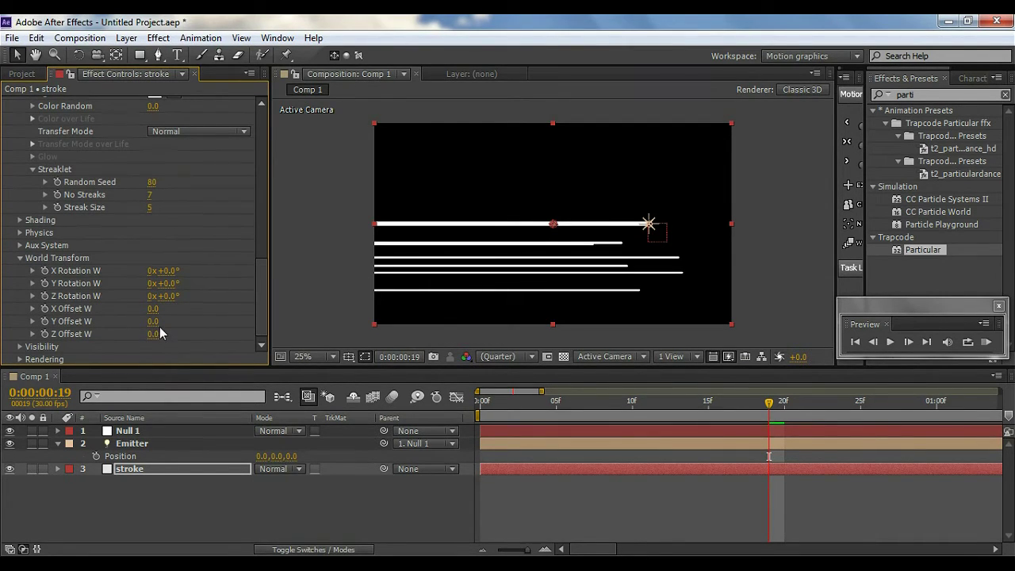
{"action": "left_click_drag", "start_coordinate": [150, 327], "coordinate": [137, 320]}
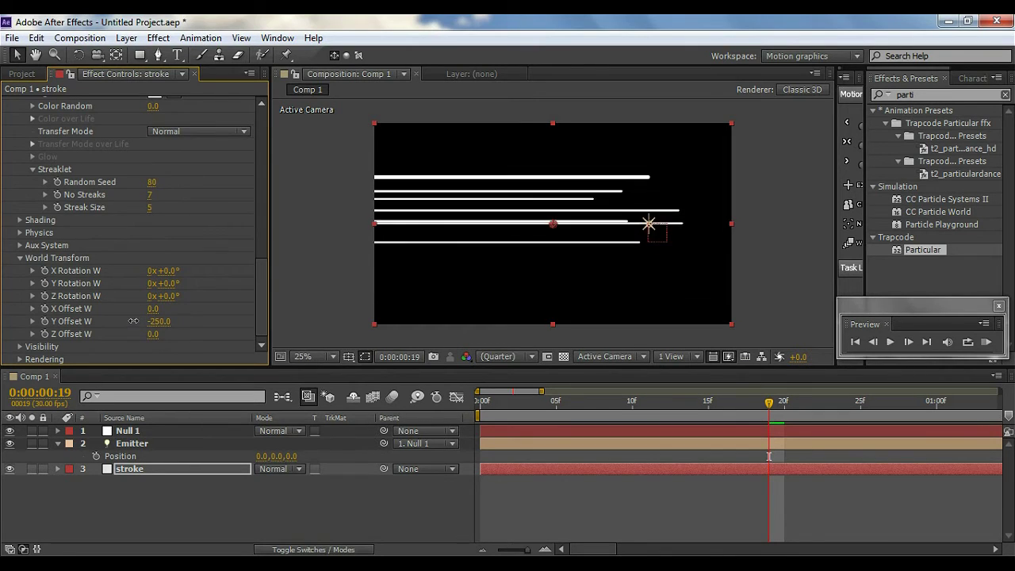
{"action": "left_click_drag", "start_coordinate": [135, 320], "coordinate": [135, 319]}
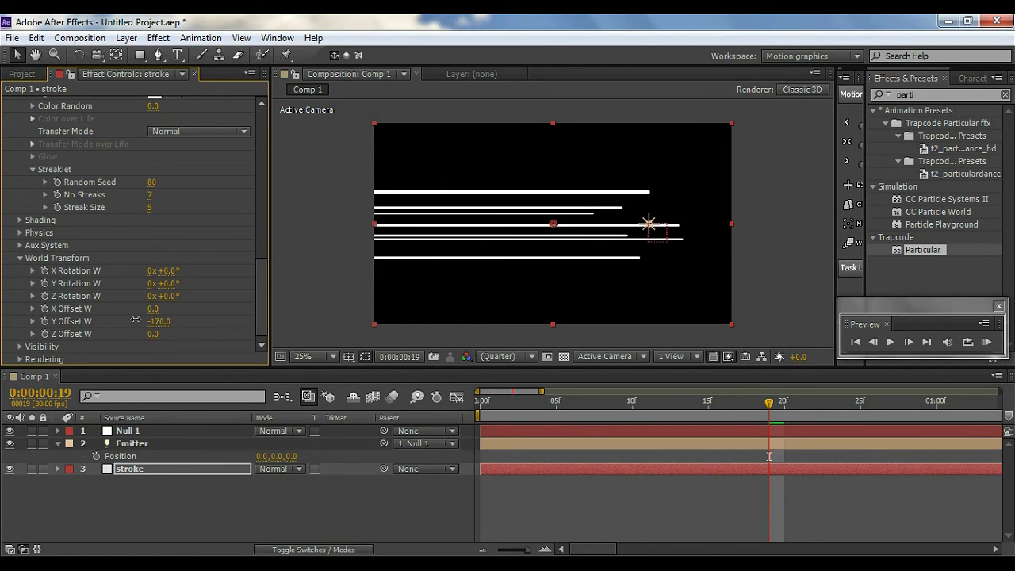
{"action": "mouse_move", "coordinate": [477, 406]}
{"action": "left_mouse_down"}
{"action": "mouse_move", "coordinate": [948, 442]}
{"action": "mouse_move", "coordinate": [758, 417]}
{"action": "mouse_move", "coordinate": [602, 414]}
{"action": "mouse_move", "coordinate": [848, 429]}
{"action": "mouse_move", "coordinate": [643, 418]}
{"action": "mouse_move", "coordinate": [754, 421]}
{"action": "mouse_move", "coordinate": [720, 429]}
{"action": "left_mouse_up"}
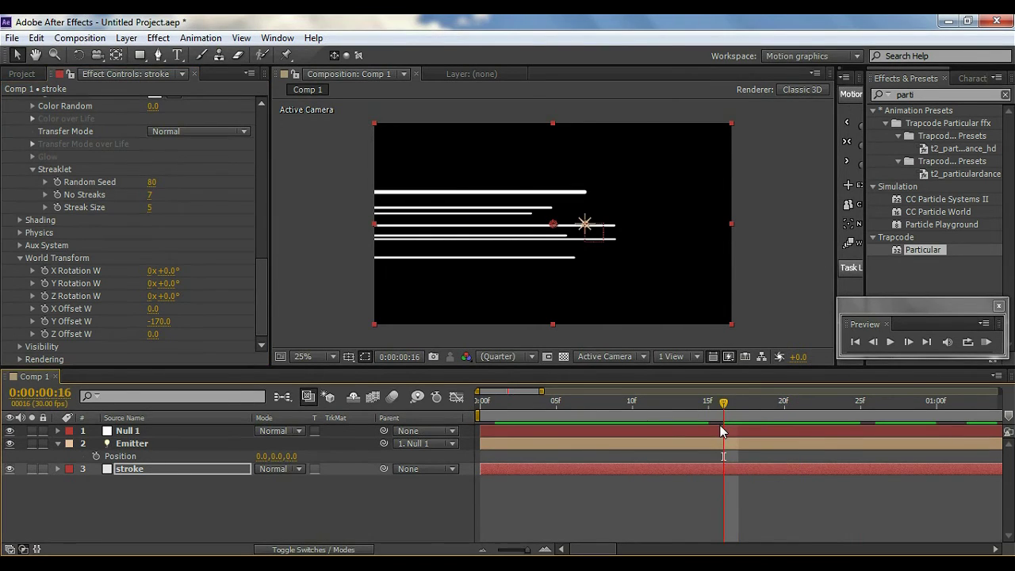
{"action": "scroll", "coordinate": [43, 230], "scroll_direction": "up", "scroll_amount": 6}
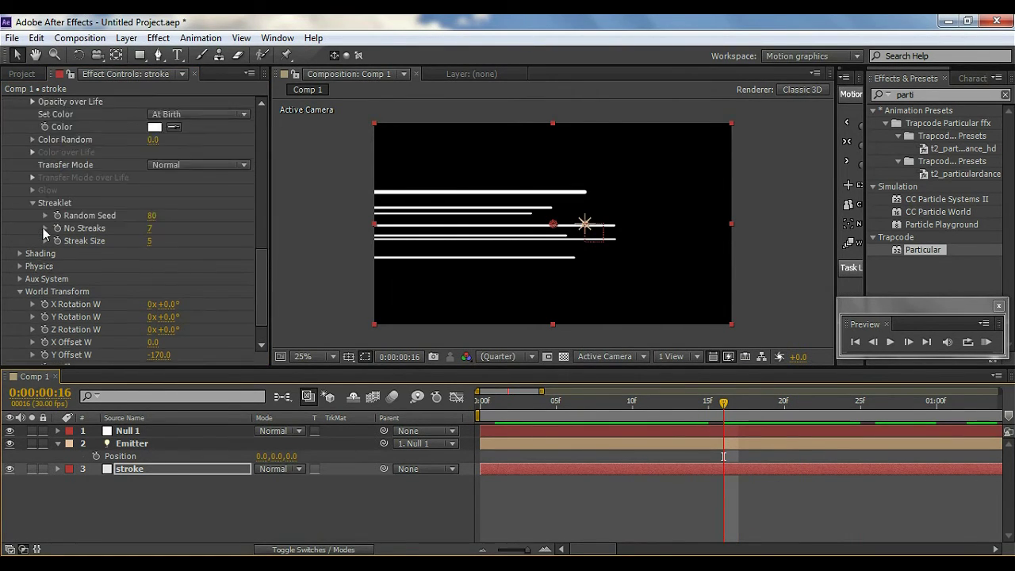
{"action": "scroll", "coordinate": [43, 230], "scroll_direction": "up", "scroll_amount": 5}
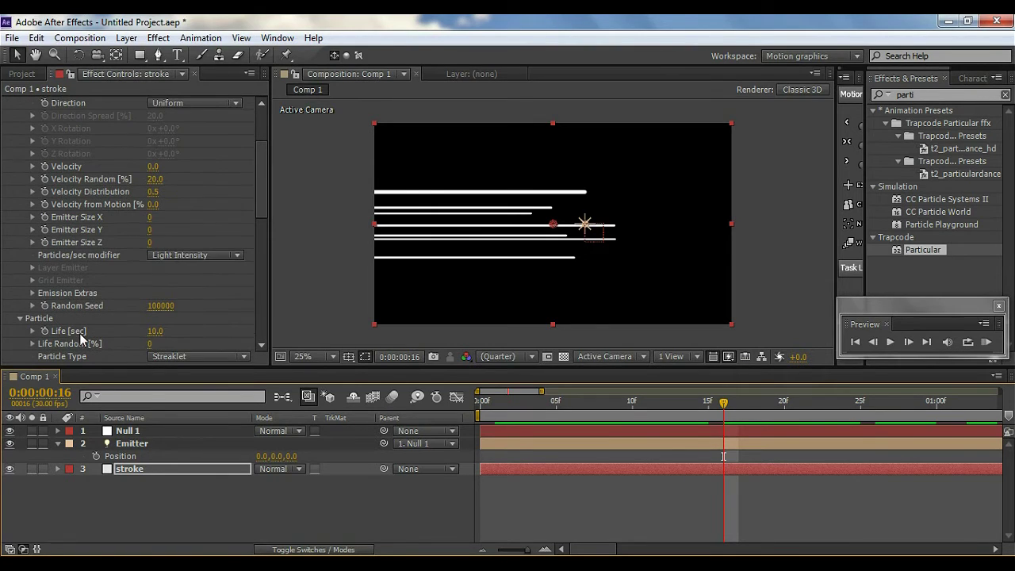
Set the particle Life to 0.6 seconds, and scrub the timeline to check how the streaks die out.
{"action": "left_click", "coordinate": [156, 331]}
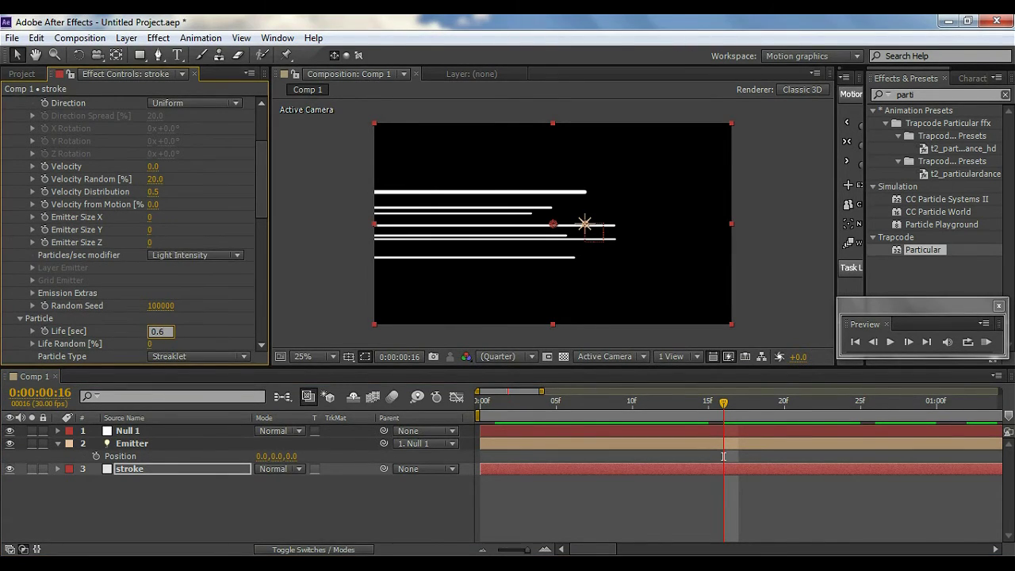
{"action": "key", "text": "Return"}
{"action": "mouse_move", "coordinate": [520, 400]}
{"action": "left_mouse_down"}
{"action": "mouse_move", "coordinate": [511, 401]}
{"action": "mouse_move", "coordinate": [913, 428]}
{"action": "left_mouse_up"}
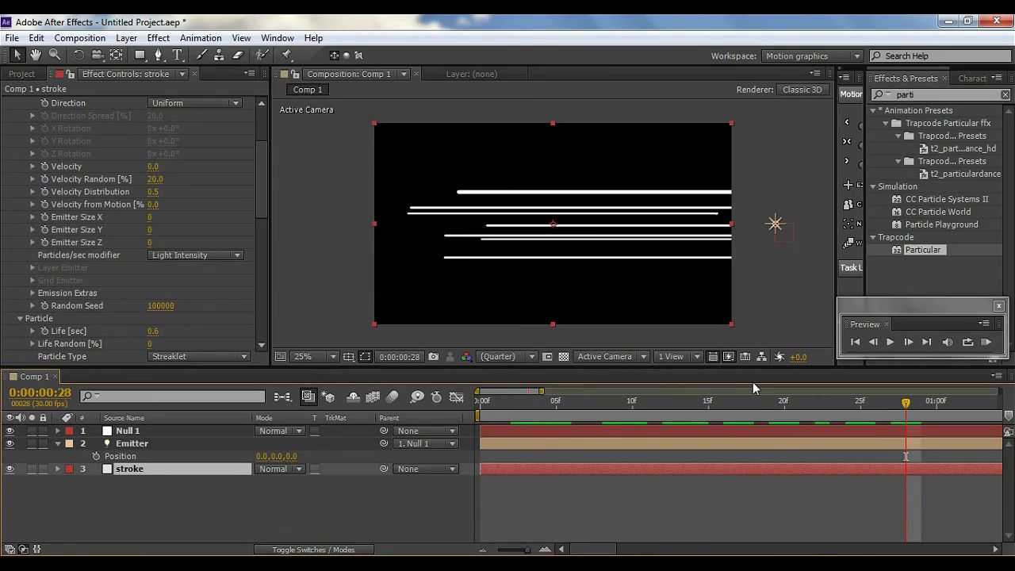
{"action": "key", "text": "minus"}
{"action": "key", "text": "minus"}
{"action": "key", "text": "minus"}
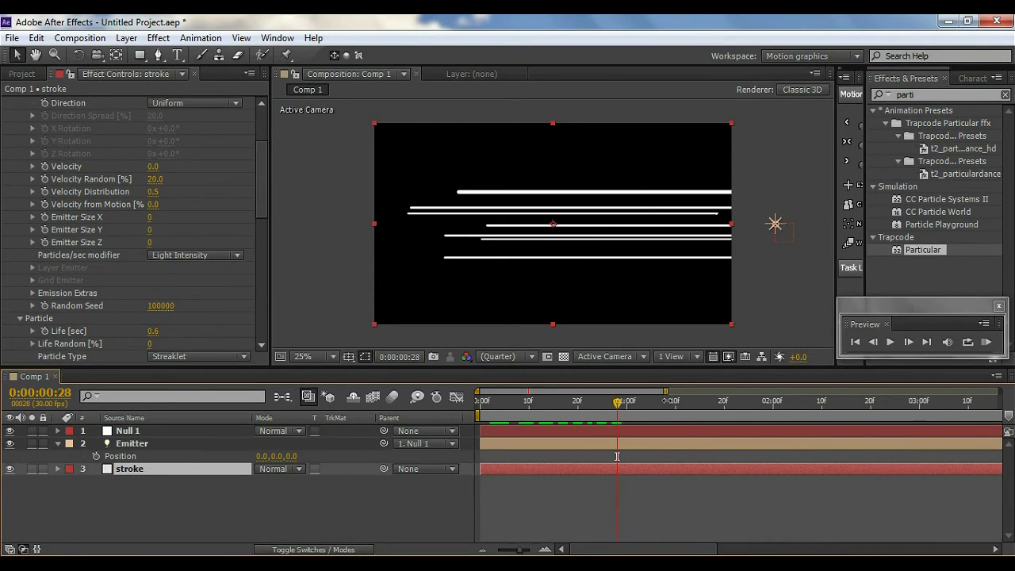
{"action": "mouse_move", "coordinate": [621, 406]}
{"action": "left_mouse_down"}
{"action": "mouse_move", "coordinate": [734, 408]}
{"action": "mouse_move", "coordinate": [653, 415]}
{"action": "mouse_move", "coordinate": [689, 414]}
{"action": "left_mouse_up"}
{"action": "key", "text": "period"}
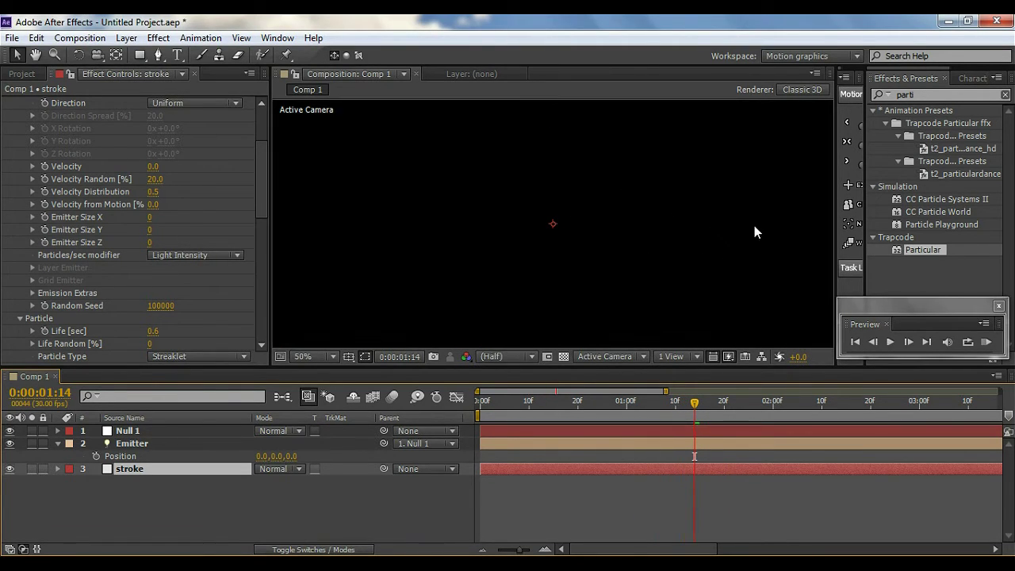
{"action": "left_click_drag", "start_coordinate": [780, 227], "coordinate": [671, 242]}
{"action": "key", "text": "comma"}
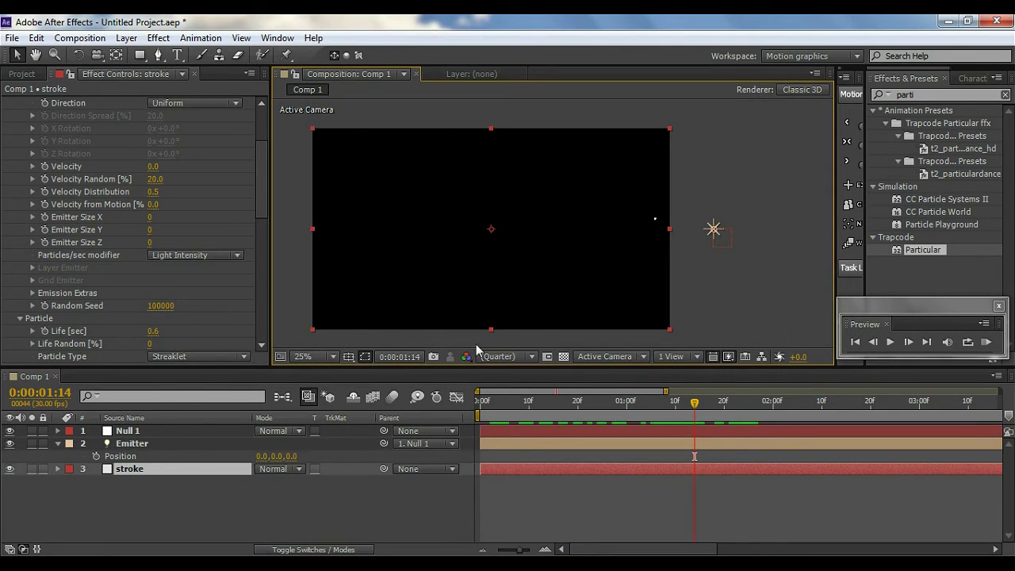
Move Null 1's second Position keyframe at 0:00:00:25 further off-frame to X 2283, and scrub through the animation.
{"action": "left_click", "coordinate": [141, 434]}
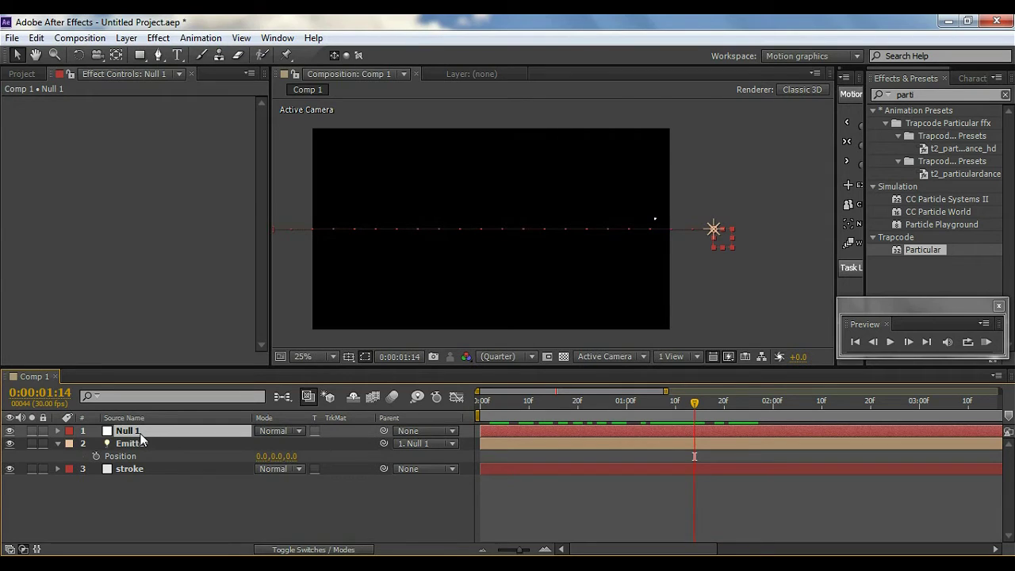
{"action": "key", "text": "p"}
{"action": "left_click", "coordinate": [599, 406]}
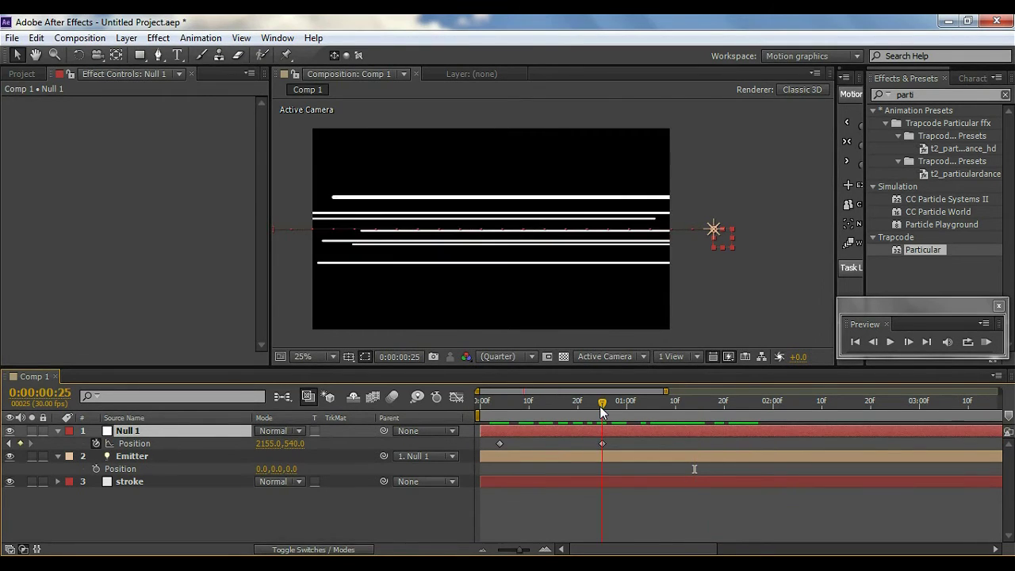
{"action": "left_click", "coordinate": [602, 445]}
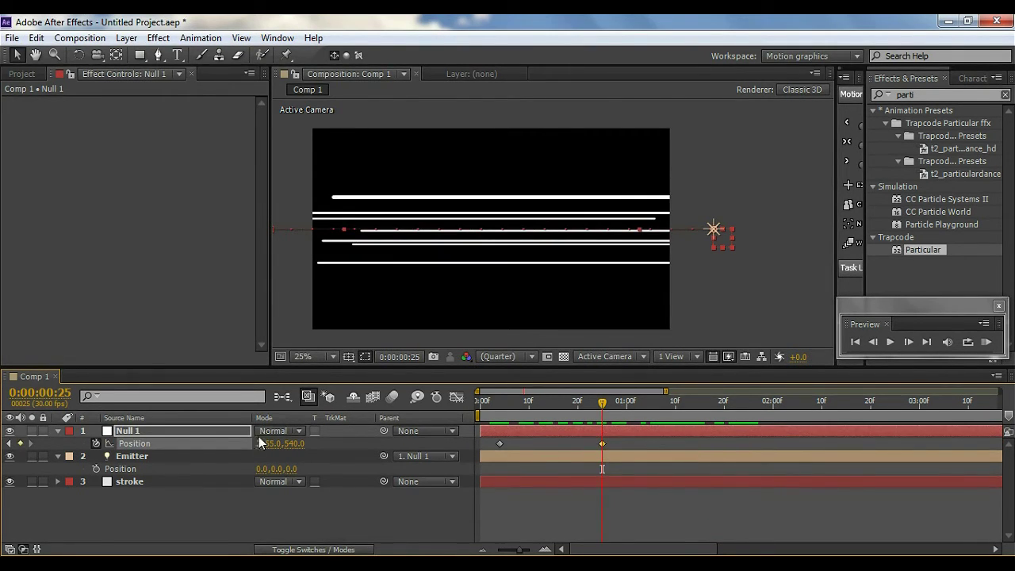
{"action": "left_click_drag", "start_coordinate": [262, 443], "coordinate": [358, 442]}
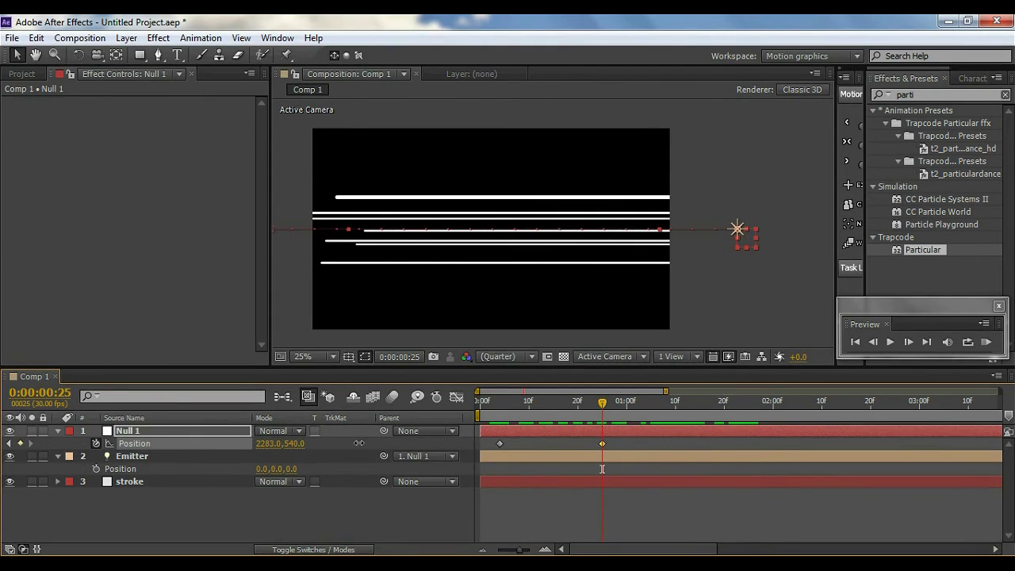
{"action": "left_click", "coordinate": [359, 513]}
{"action": "left_click_drag", "start_coordinate": [609, 402], "coordinate": [778, 413]}
{"action": "mouse_move", "coordinate": [609, 404]}
{"action": "left_mouse_down"}
{"action": "mouse_move", "coordinate": [493, 404]}
{"action": "mouse_move", "coordinate": [649, 413]}
{"action": "mouse_move", "coordinate": [587, 420]}
{"action": "left_mouse_up"}
Turn on Shading in the stroke layer's Particular effect, and end the work area at about one second.
{"action": "left_click", "coordinate": [155, 485]}
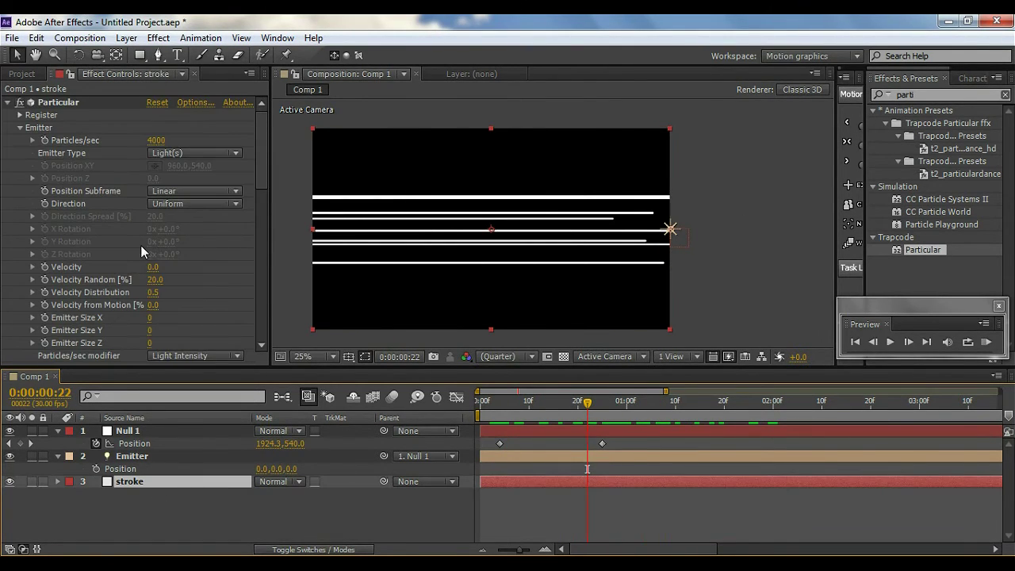
{"action": "left_click", "coordinate": [20, 128]}
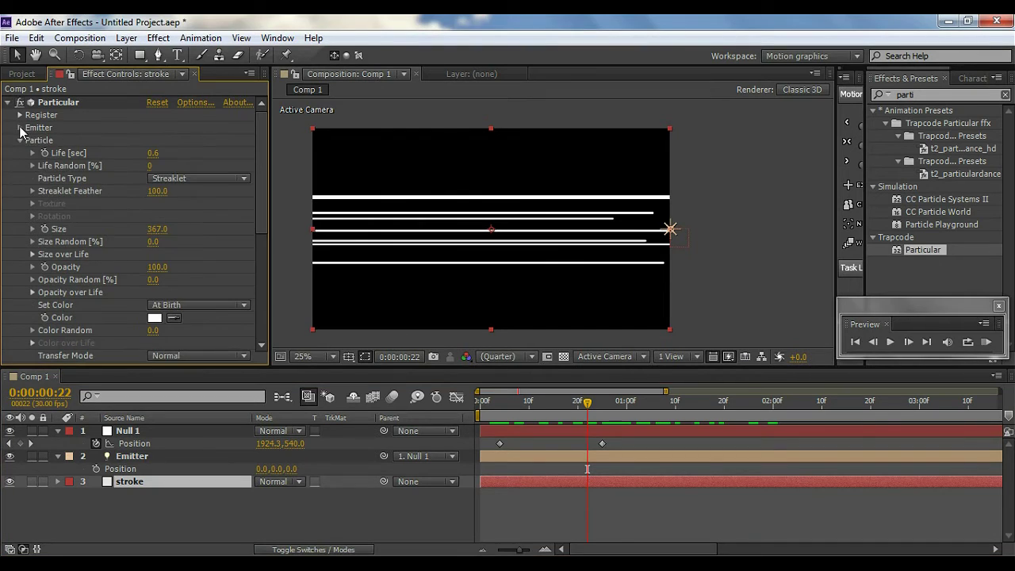
{"action": "left_click", "coordinate": [20, 140]}
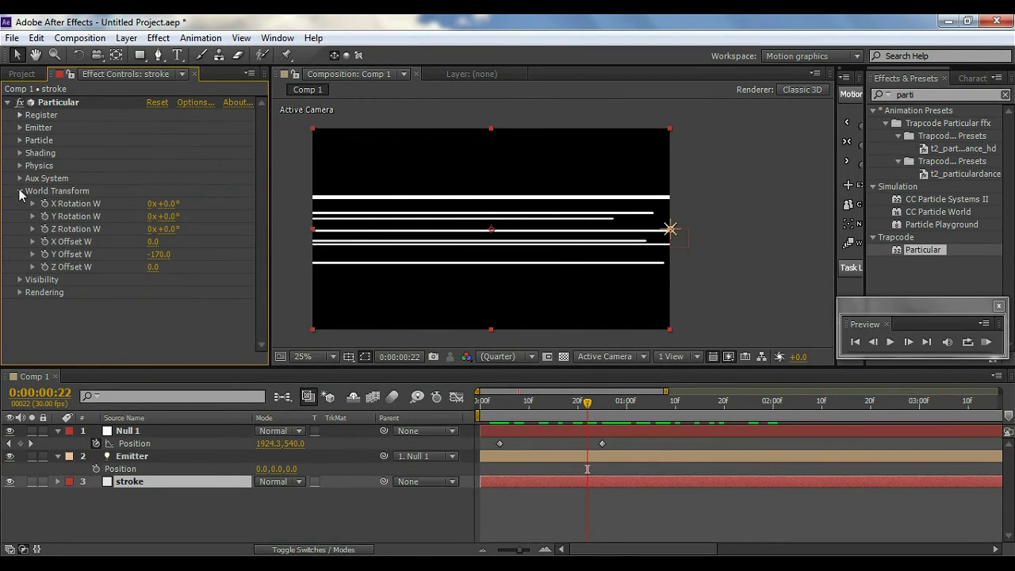
{"action": "left_click", "coordinate": [20, 191]}
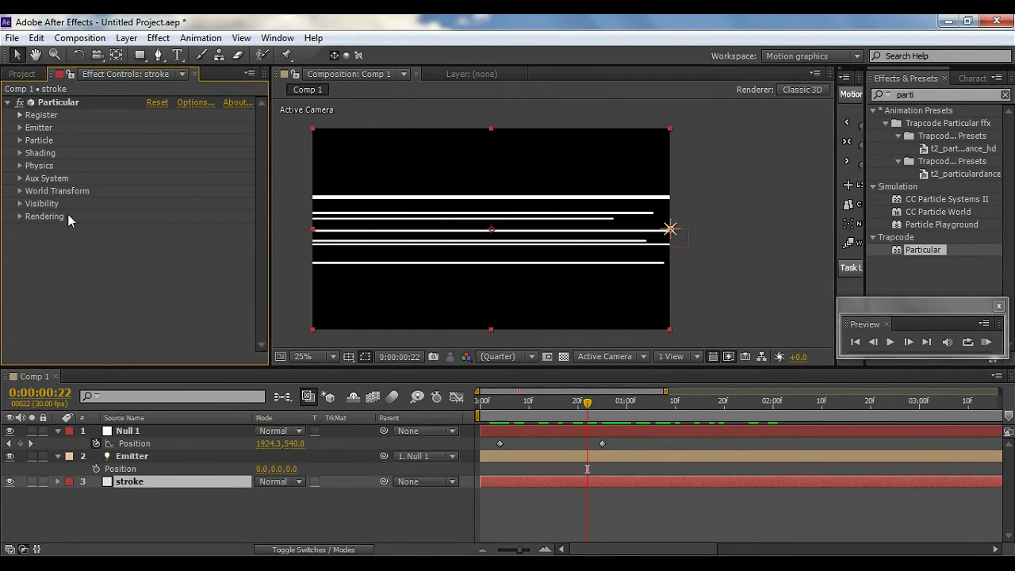
{"action": "left_click", "coordinate": [20, 154]}
{"action": "left_click", "coordinate": [191, 166]}
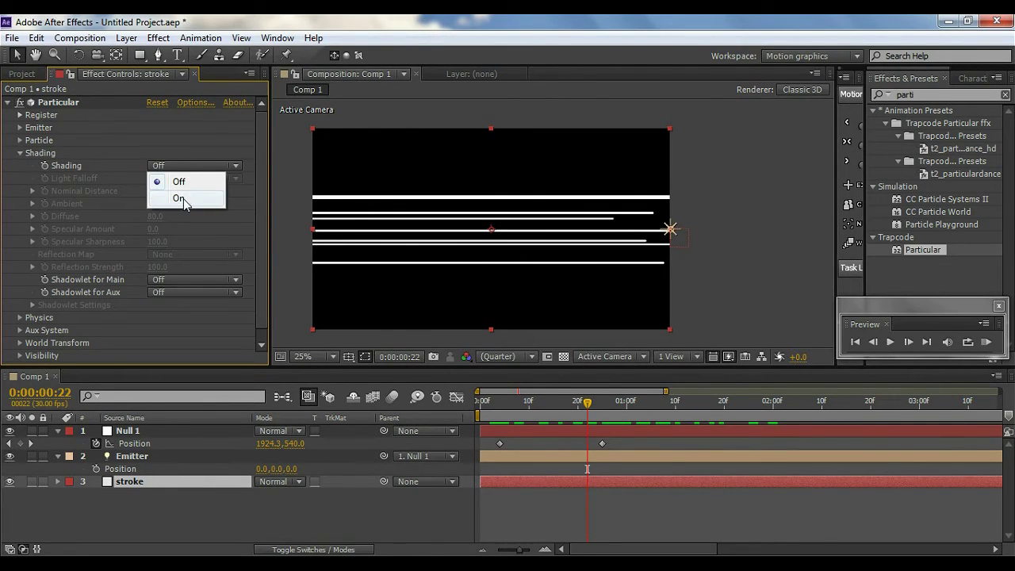
{"action": "left_click", "coordinate": [183, 200]}
{"action": "key", "text": "Page_Up"}
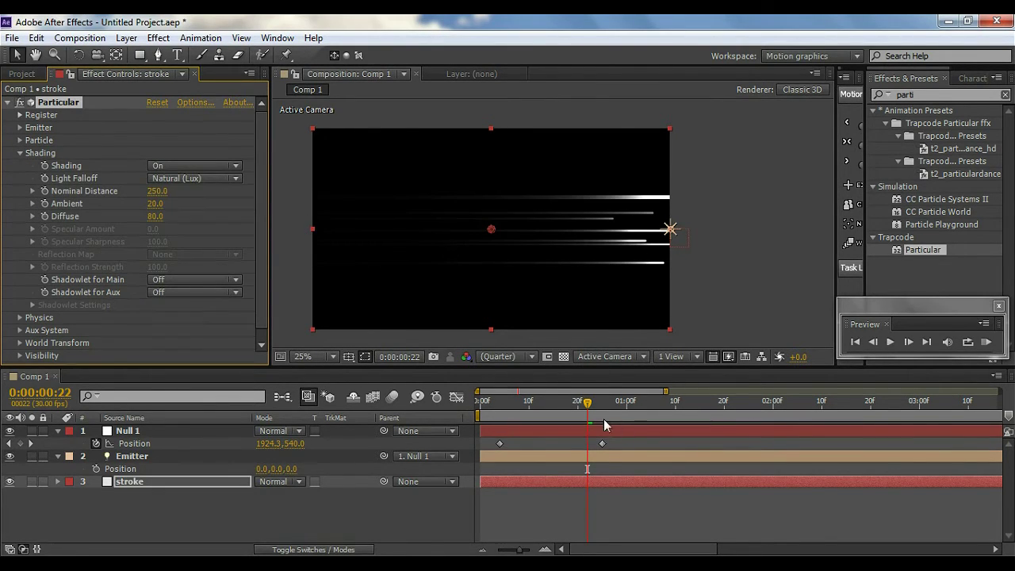
{"action": "mouse_move", "coordinate": [575, 408]}
{"action": "left_mouse_down"}
{"action": "mouse_move", "coordinate": [531, 404]}
{"action": "mouse_move", "coordinate": [697, 406]}
{"action": "mouse_move", "coordinate": [556, 416]}
{"action": "mouse_move", "coordinate": [684, 415]}
{"action": "mouse_move", "coordinate": [576, 421]}
{"action": "mouse_move", "coordinate": [626, 408]}
{"action": "mouse_move", "coordinate": [569, 408]}
{"action": "left_mouse_up"}
{"action": "key", "text": "n"}
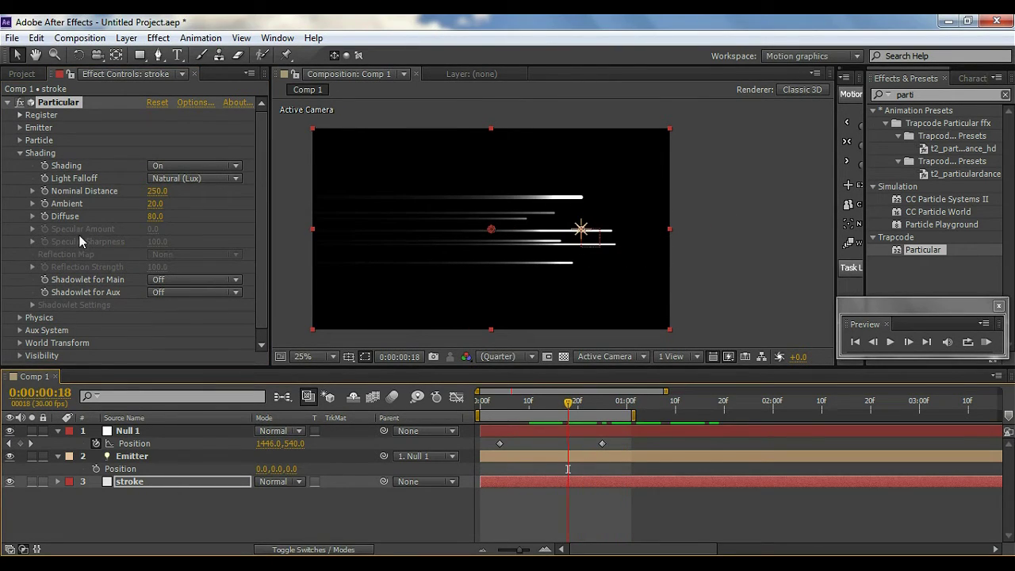
Set the particle Set Color option to Over Life, and apply the white-to-black preset to the Color over Life gradient.
{"action": "left_click", "coordinate": [19, 141]}
{"action": "scroll", "coordinate": [72, 226], "scroll_direction": "down", "scroll_amount": 1}
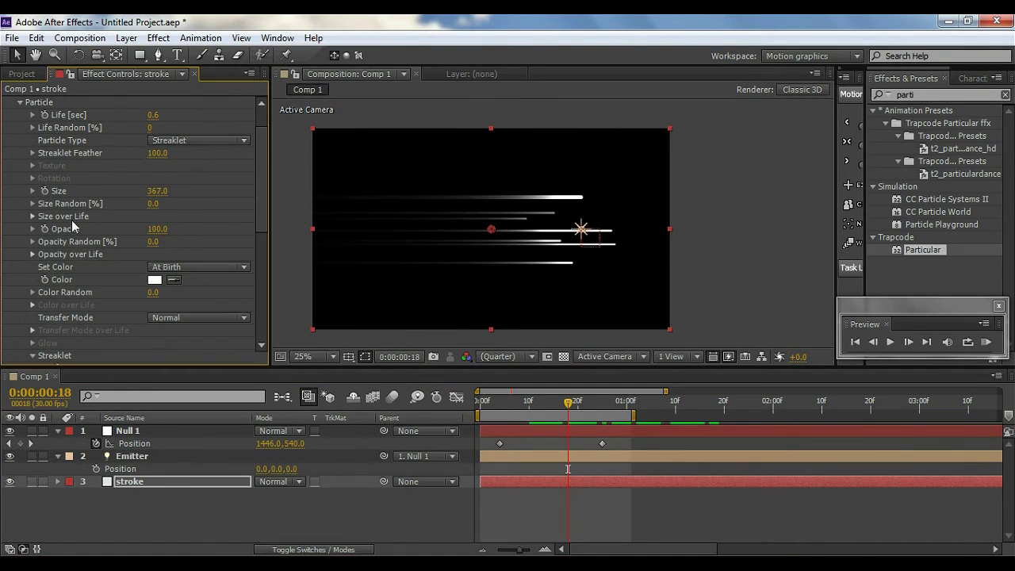
{"action": "left_click", "coordinate": [185, 272]}
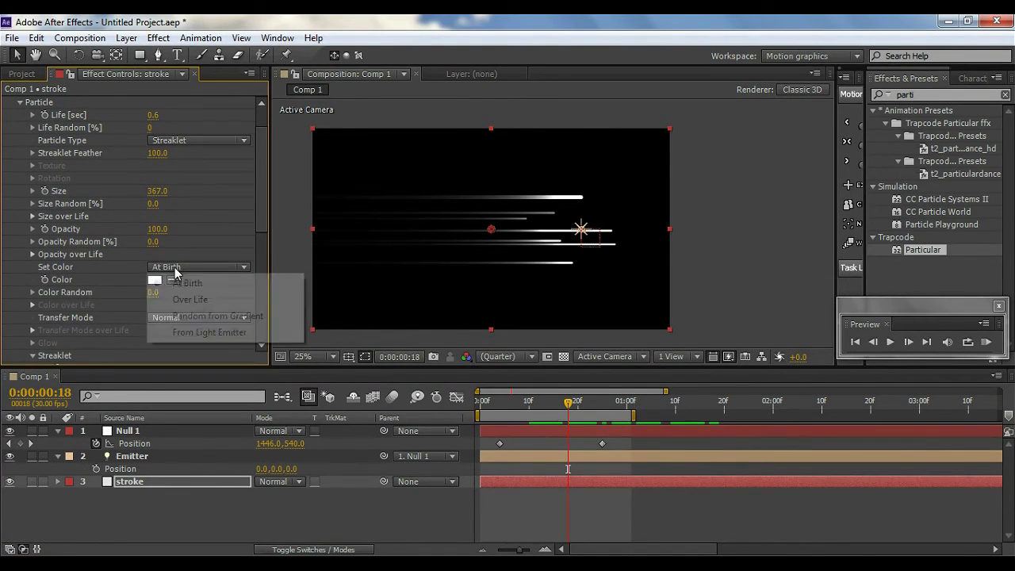
{"action": "left_click", "coordinate": [182, 297]}
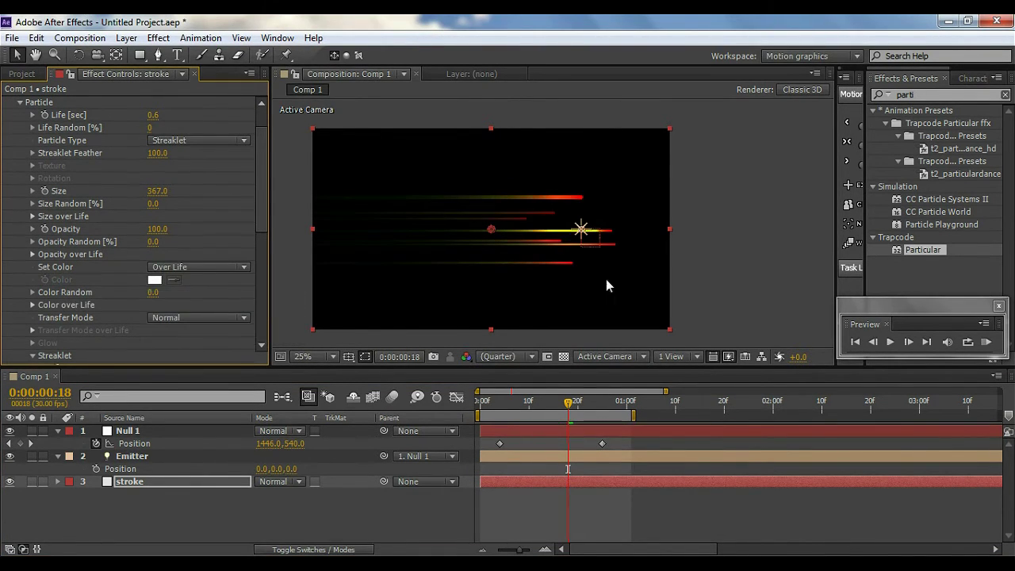
{"action": "left_click", "coordinate": [31, 306]}
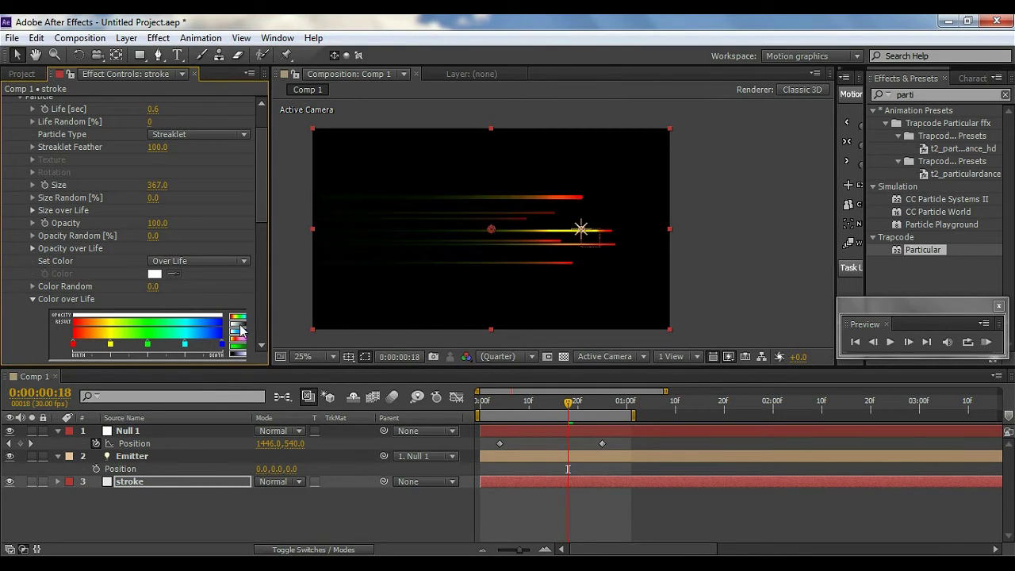
{"action": "left_click", "coordinate": [240, 330]}
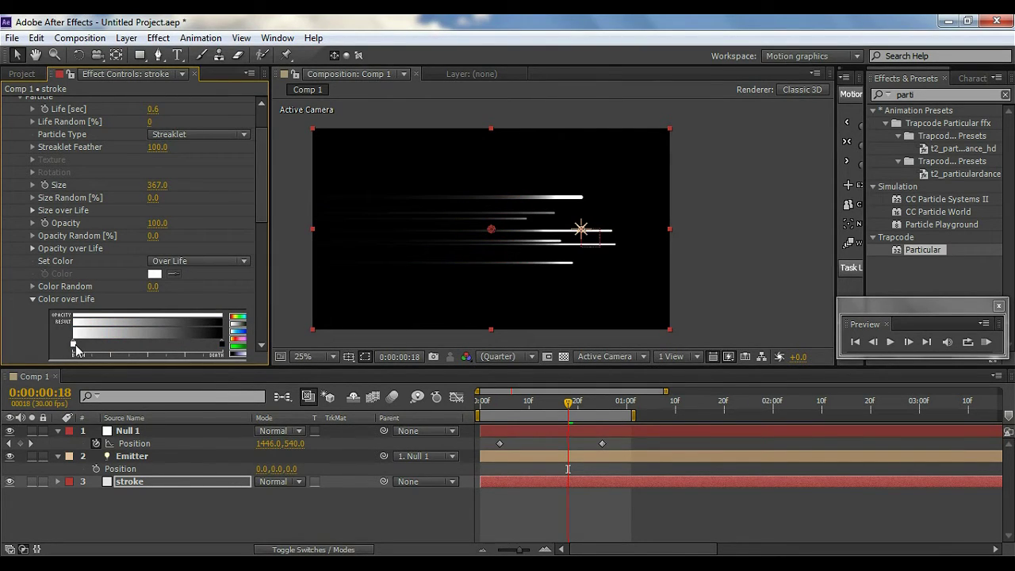
Change the birth colour of the Color over Life gradient to blue 004EFF, and scrub to check the streaks.
{"action": "double_click", "coordinate": [74, 344]}
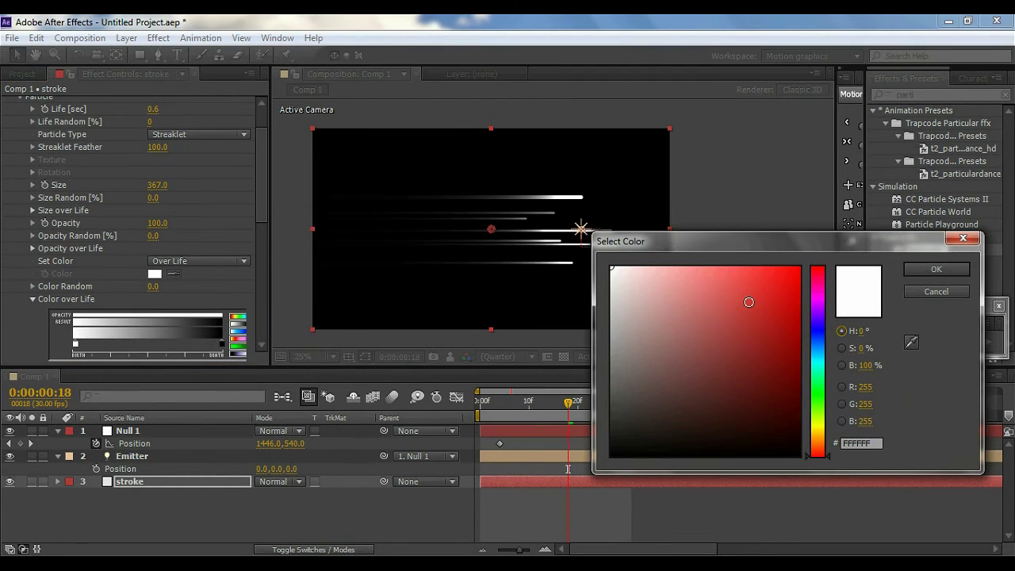
{"action": "left_click", "coordinate": [825, 340]}
{"action": "left_click_drag", "start_coordinate": [798, 308], "coordinate": [825, 268]}
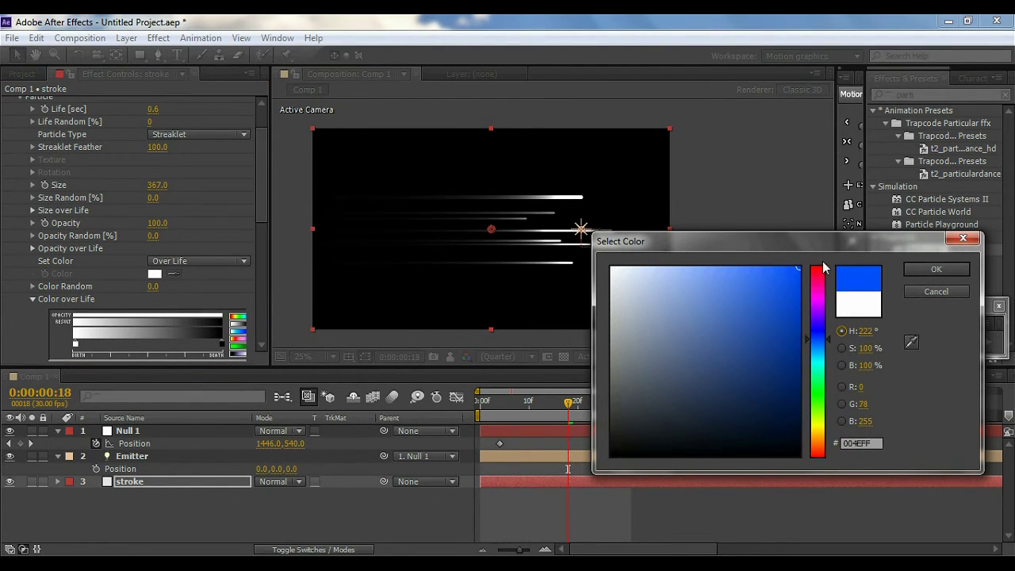
{"action": "left_click", "coordinate": [933, 270]}
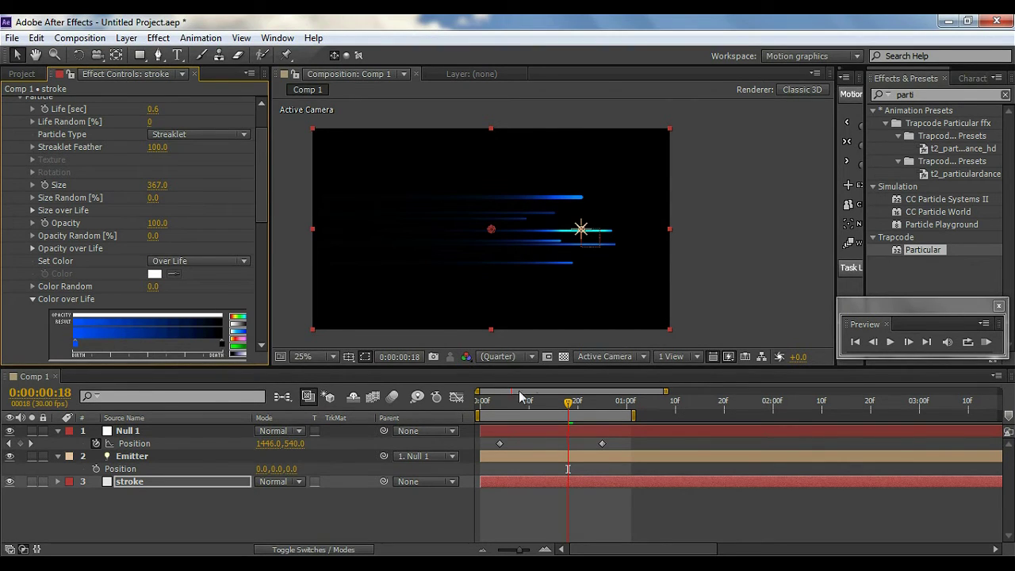
{"action": "mouse_move", "coordinate": [569, 406]}
{"action": "left_mouse_down"}
{"action": "mouse_move", "coordinate": [526, 407]}
{"action": "mouse_move", "coordinate": [568, 408]}
{"action": "left_mouse_up"}
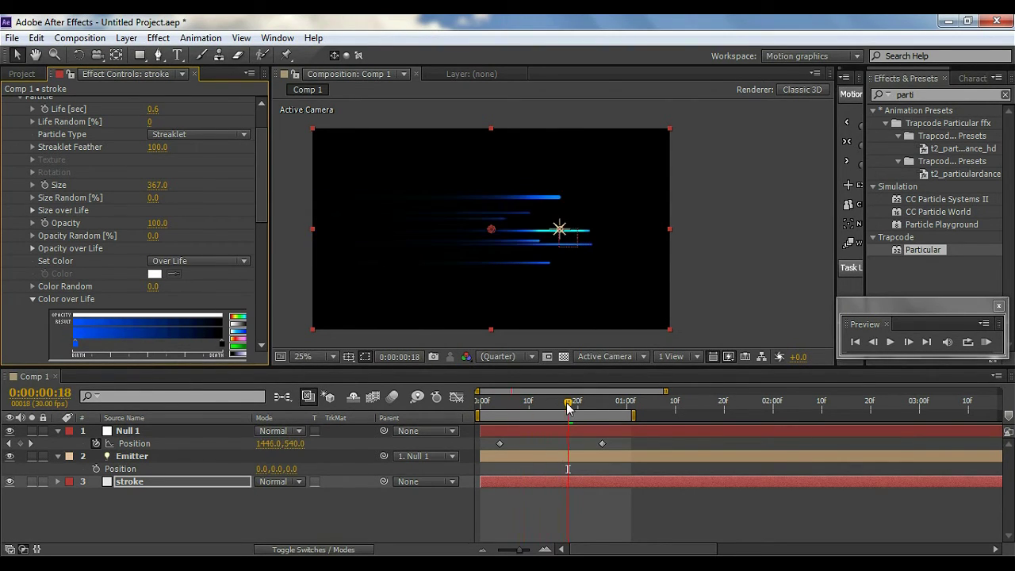
{"action": "left_click", "coordinate": [708, 295]}
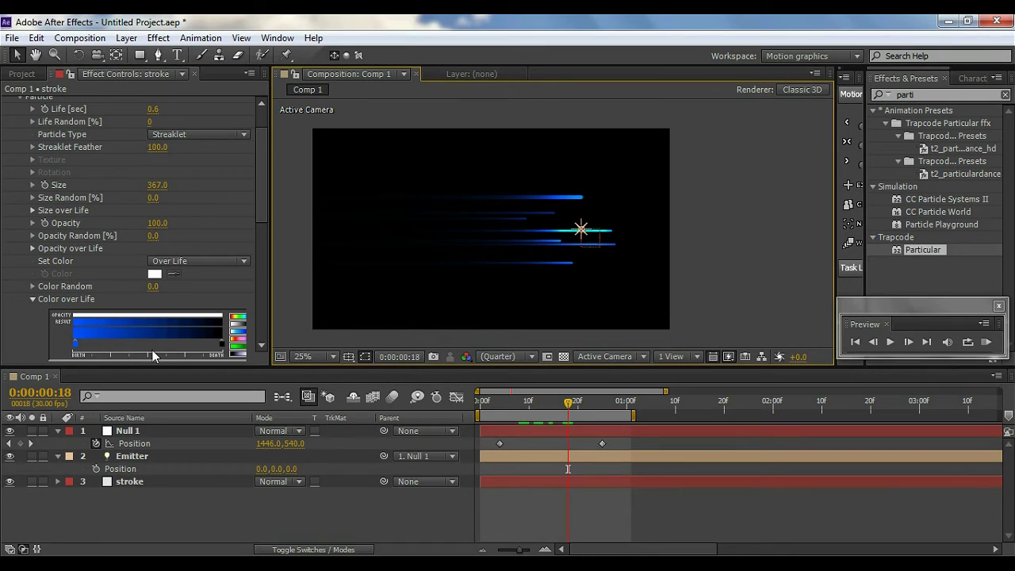
Try a Shading Diffuse of 52, and settle on 255 to brighten the blue streaks.
{"action": "scroll", "coordinate": [552, 225], "scroll_direction": "up", "scroll_amount": 2}
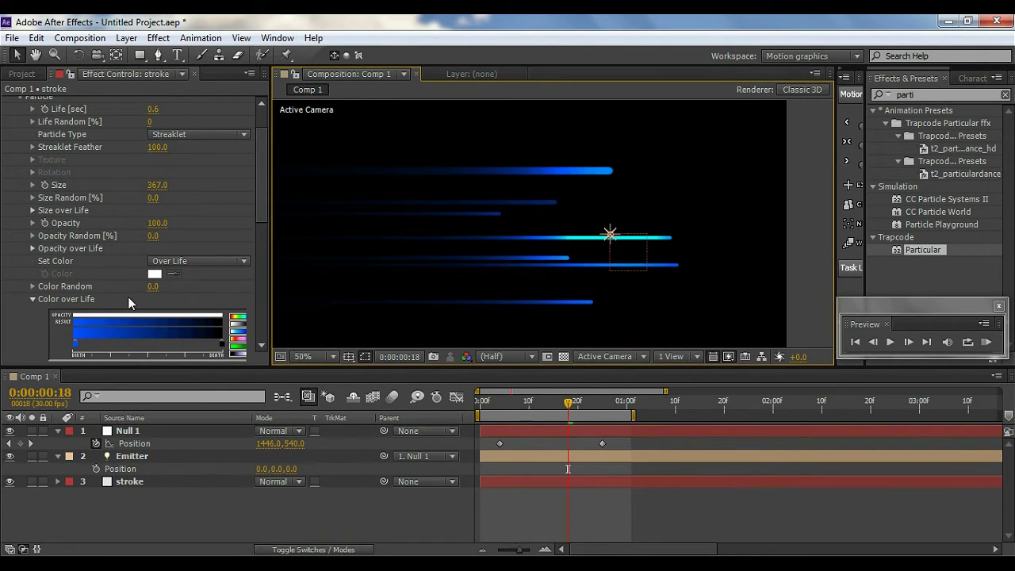
{"action": "scroll", "coordinate": [128, 297], "scroll_direction": "down", "scroll_amount": 3}
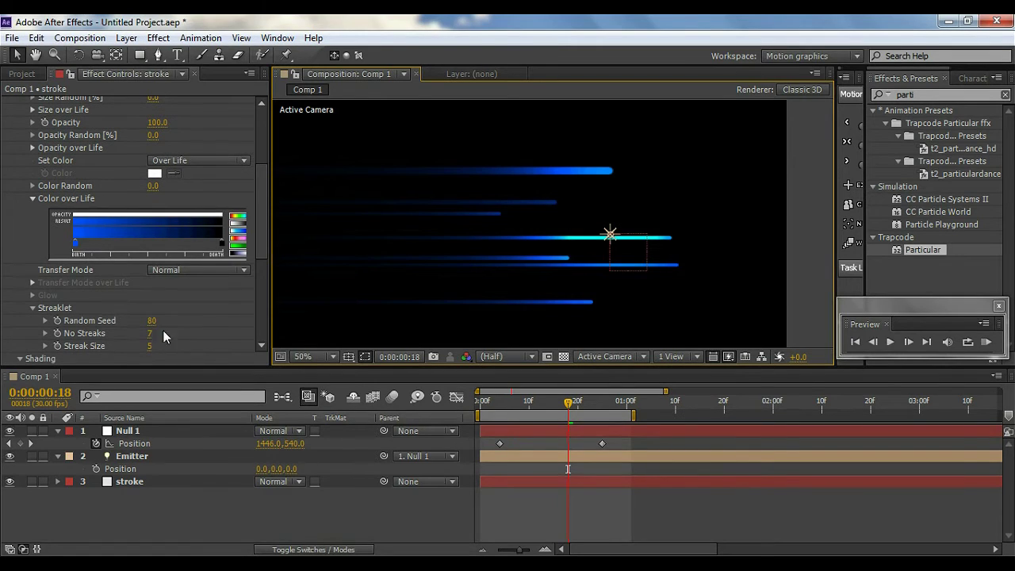
{"action": "scroll", "coordinate": [100, 264], "scroll_direction": "up", "scroll_amount": 2}
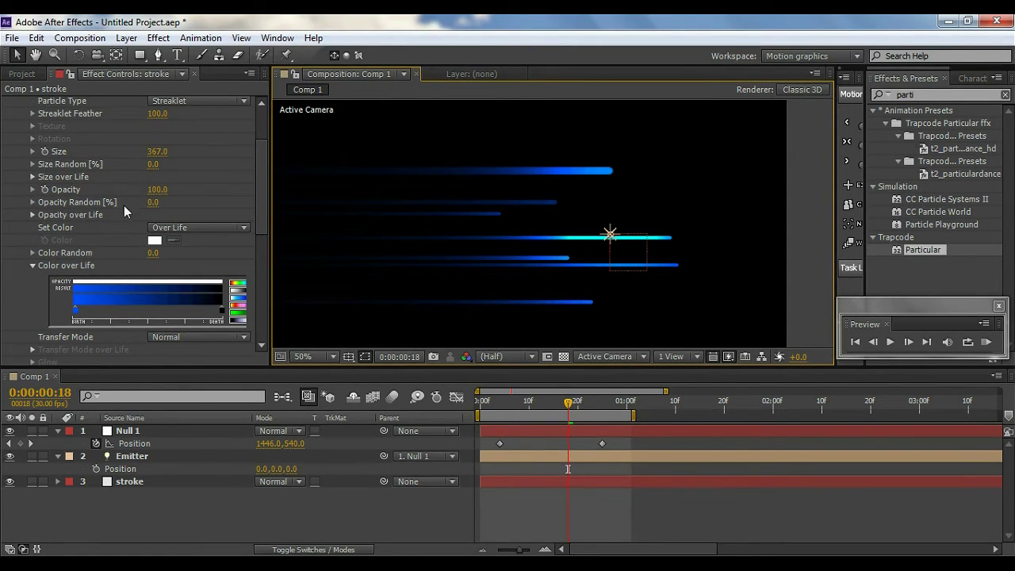
{"action": "scroll", "coordinate": [117, 221], "scroll_direction": "down", "scroll_amount": 5}
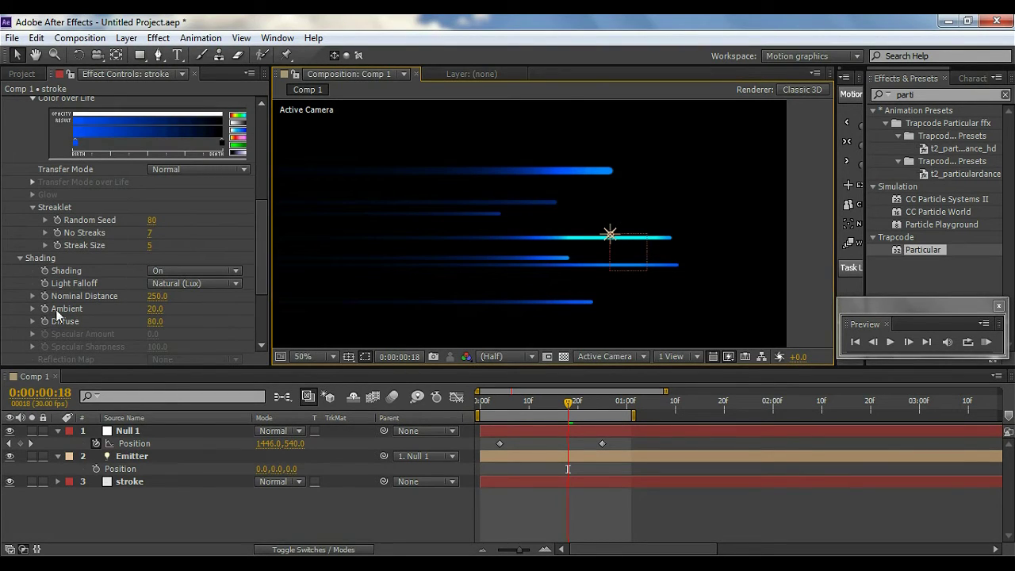
{"action": "left_click_drag", "start_coordinate": [153, 329], "coordinate": [135, 333]}
{"action": "scroll", "coordinate": [428, 250], "scroll_direction": "down", "scroll_amount": 4}
{"action": "scroll", "coordinate": [429, 257], "scroll_direction": "up", "scroll_amount": 2}
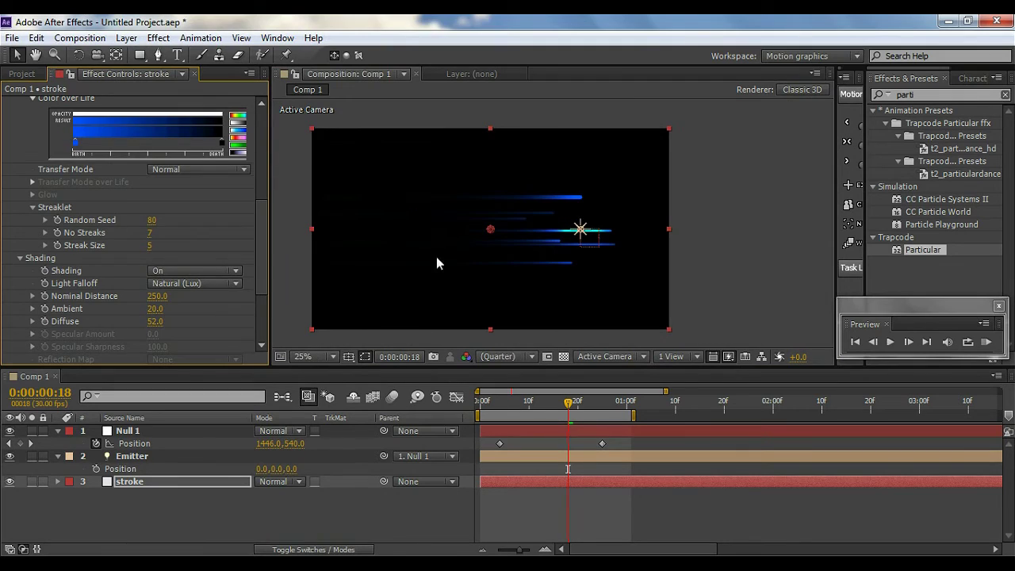
{"action": "left_click_drag", "start_coordinate": [155, 329], "coordinate": [293, 325]}
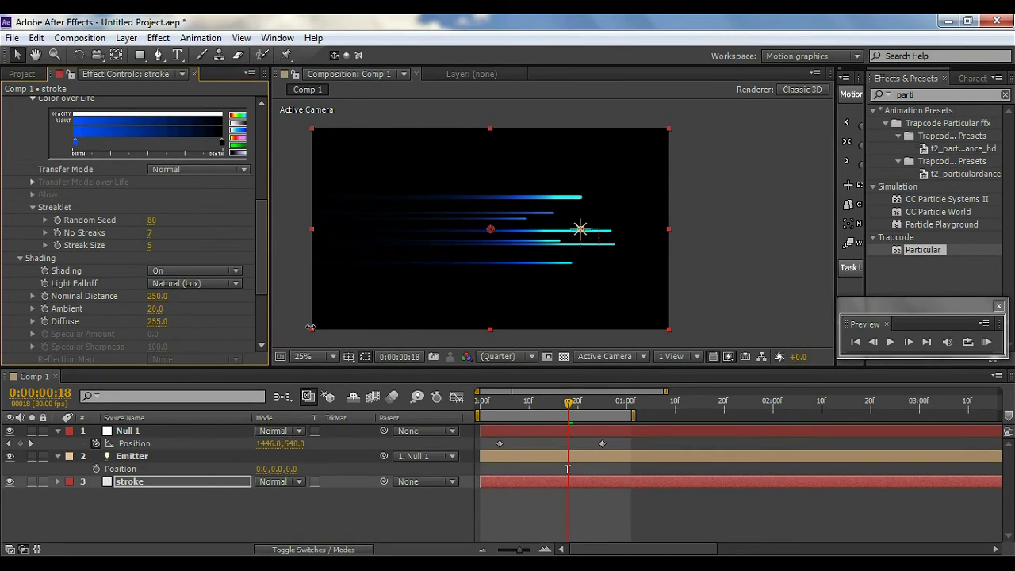
Scrub past the end of the stroke animation, and extend the work area to 0:00:01:14.
{"action": "left_click", "coordinate": [735, 259]}
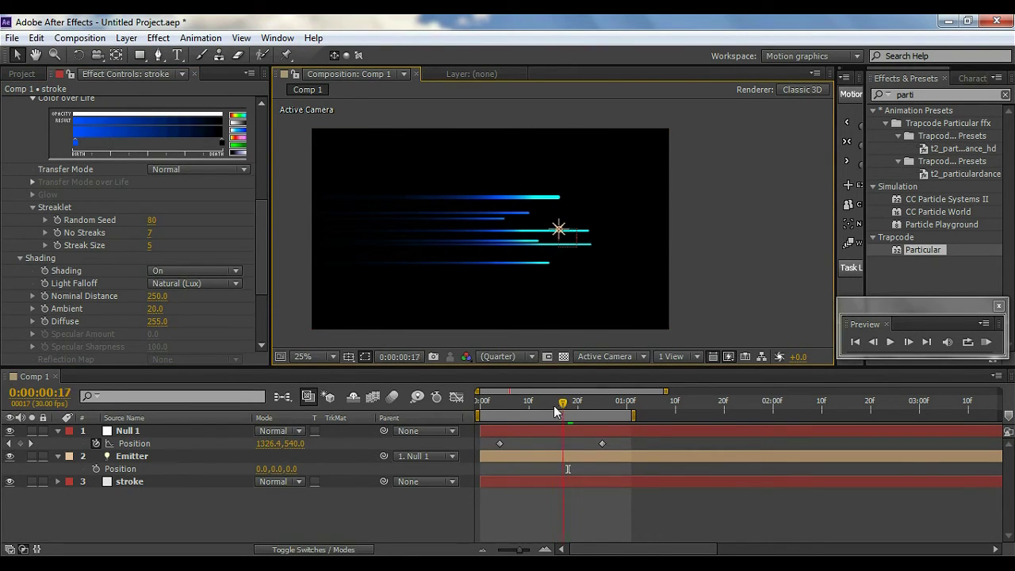
{"action": "mouse_move", "coordinate": [568, 403]}
{"action": "left_mouse_down"}
{"action": "mouse_move", "coordinate": [524, 402]}
{"action": "mouse_move", "coordinate": [693, 420]}
{"action": "left_mouse_up"}
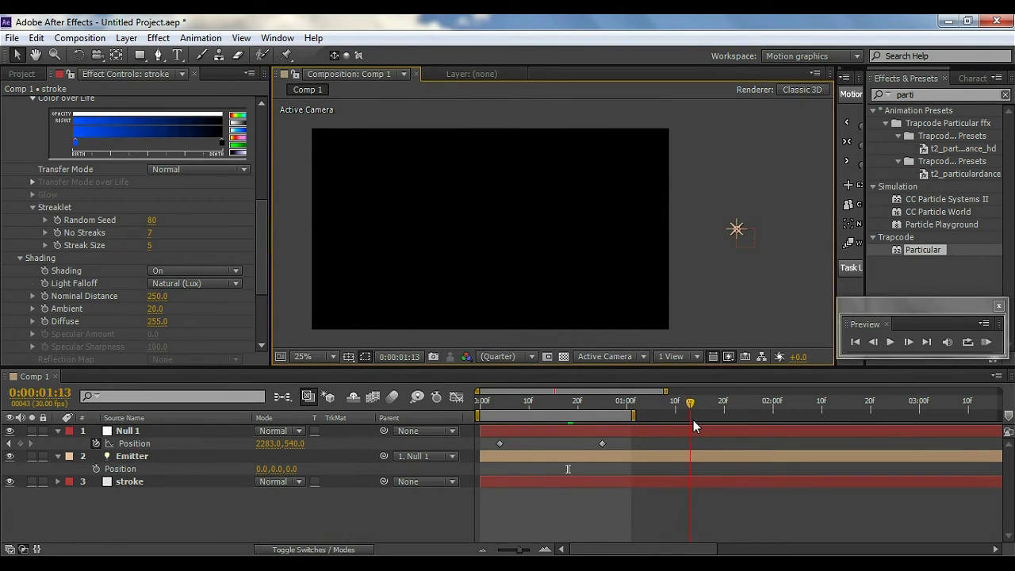
{"action": "key", "text": "n"}
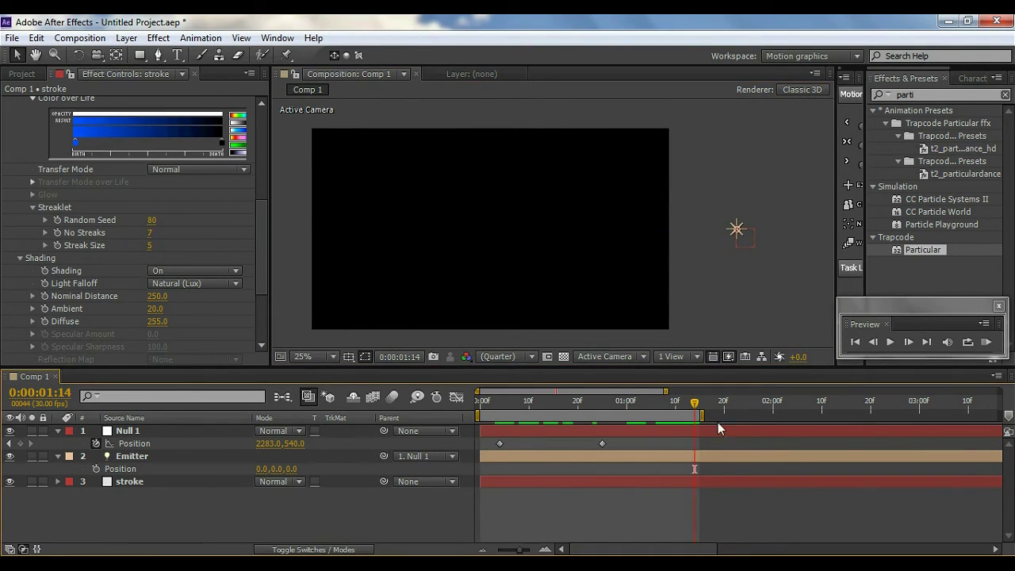
Preview the stroke animation across the work area, and scrub through its early frames.
{"action": "left_click", "coordinate": [989, 344]}
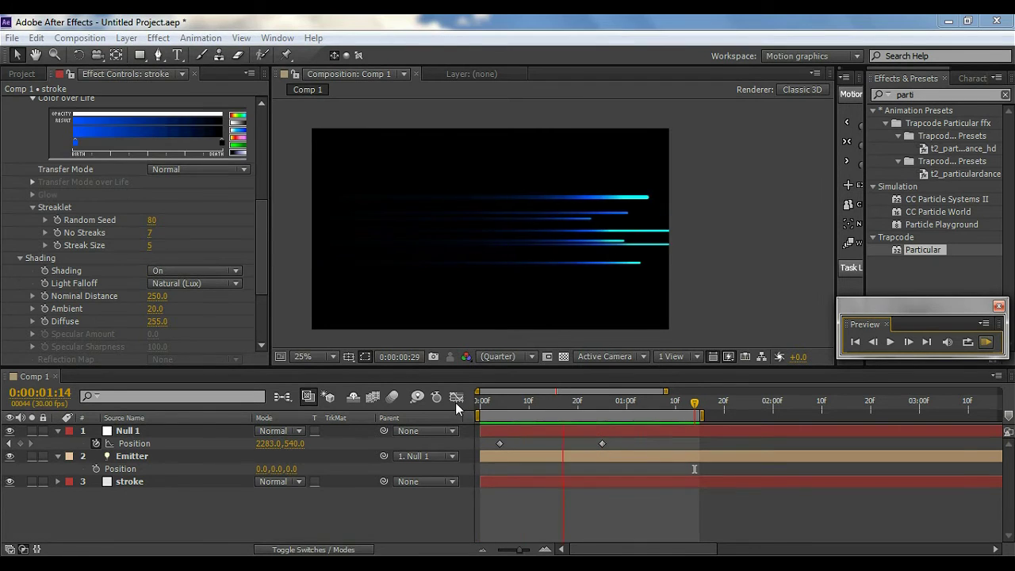
{"action": "left_click", "coordinate": [527, 402]}
{"action": "left_click_drag", "start_coordinate": [527, 402], "coordinate": [543, 402]}
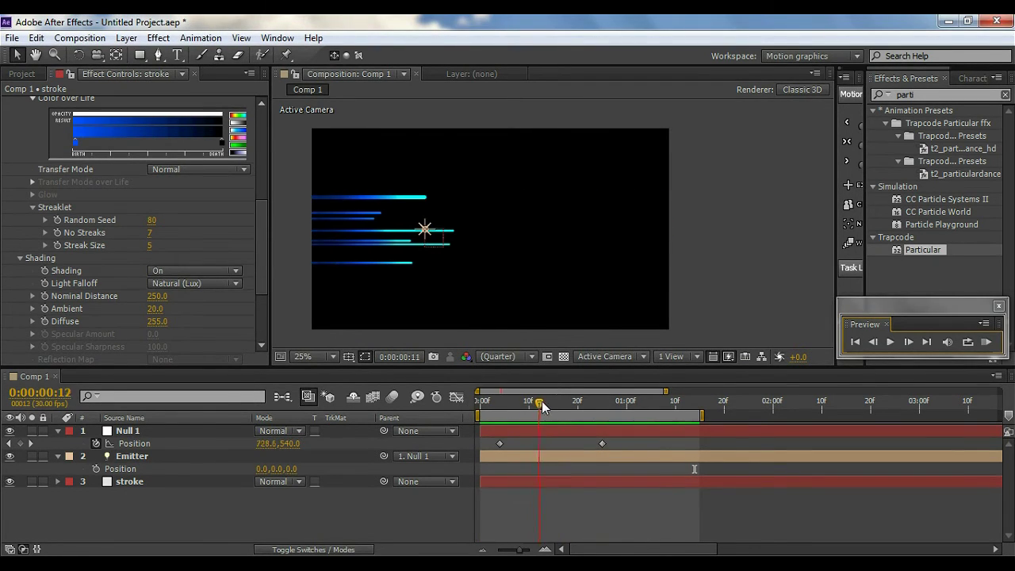
Apply Easy Ease to both Position keyframes of Null 1, and scrub to check the eased motion.
{"action": "left_click_drag", "start_coordinate": [490, 438], "coordinate": [629, 453]}
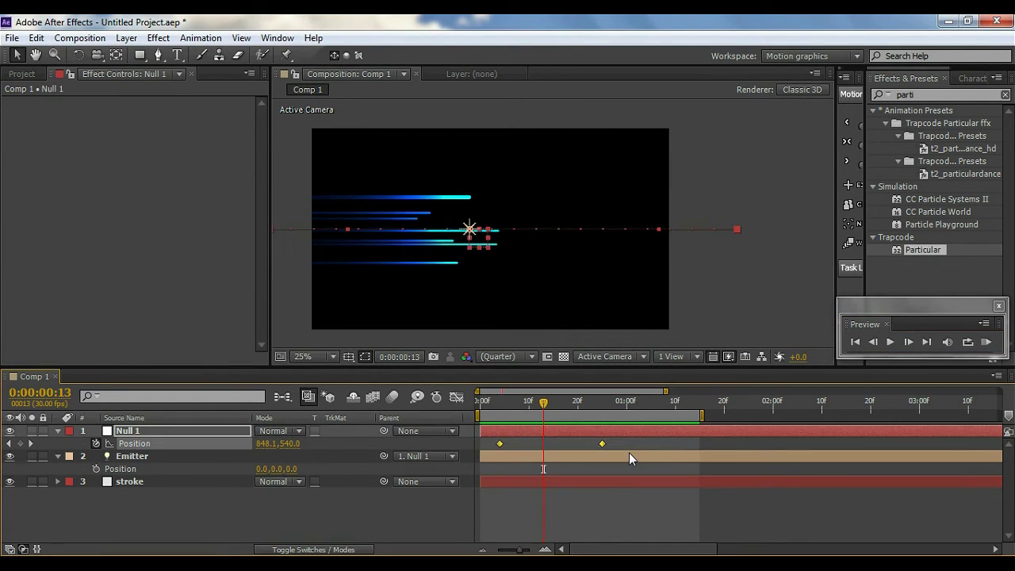
{"action": "key", "text": "F9"}
{"action": "left_click", "coordinate": [522, 517]}
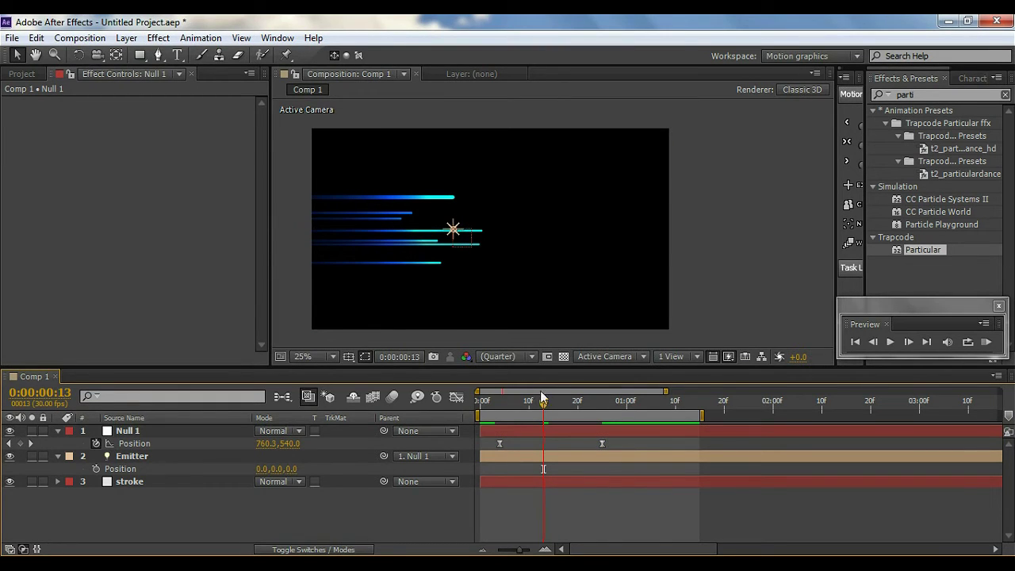
{"action": "mouse_move", "coordinate": [545, 414]}
{"action": "left_mouse_down"}
{"action": "mouse_move", "coordinate": [533, 412]}
{"action": "mouse_move", "coordinate": [582, 412]}
{"action": "mouse_move", "coordinate": [573, 410]}
{"action": "left_mouse_up"}
Duplicate the stroke layer, and set the Streak Size of the copy to 1.
{"action": "left_click", "coordinate": [130, 482]}
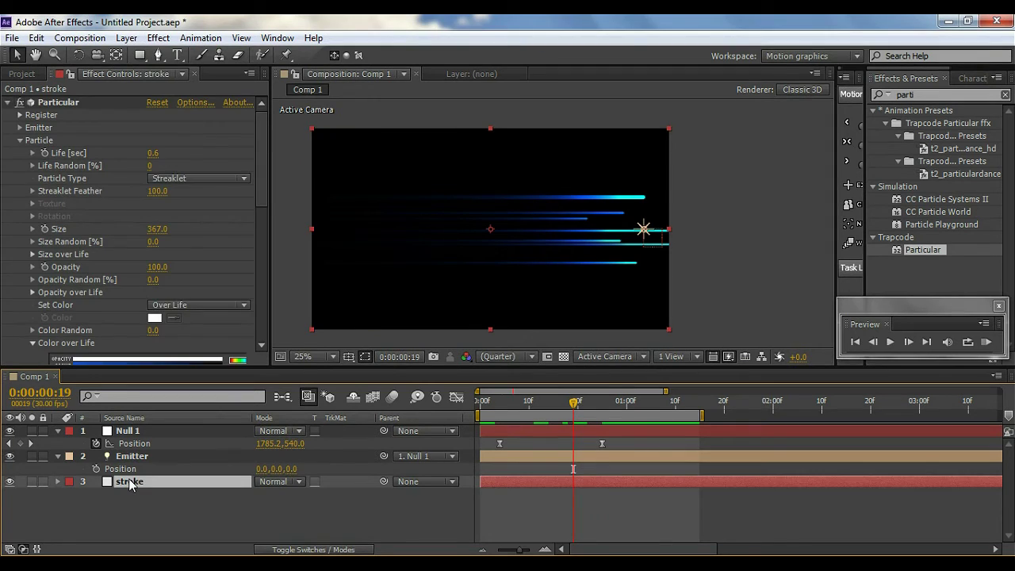
{"action": "key", "text": "ctrl+d"}
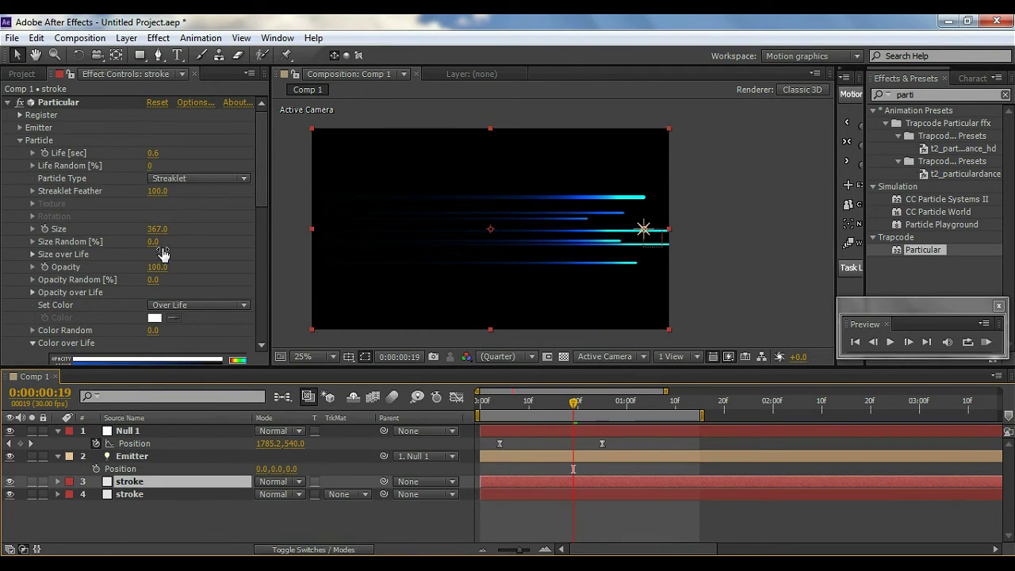
{"action": "scroll", "coordinate": [163, 255], "scroll_direction": "down", "scroll_amount": 6}
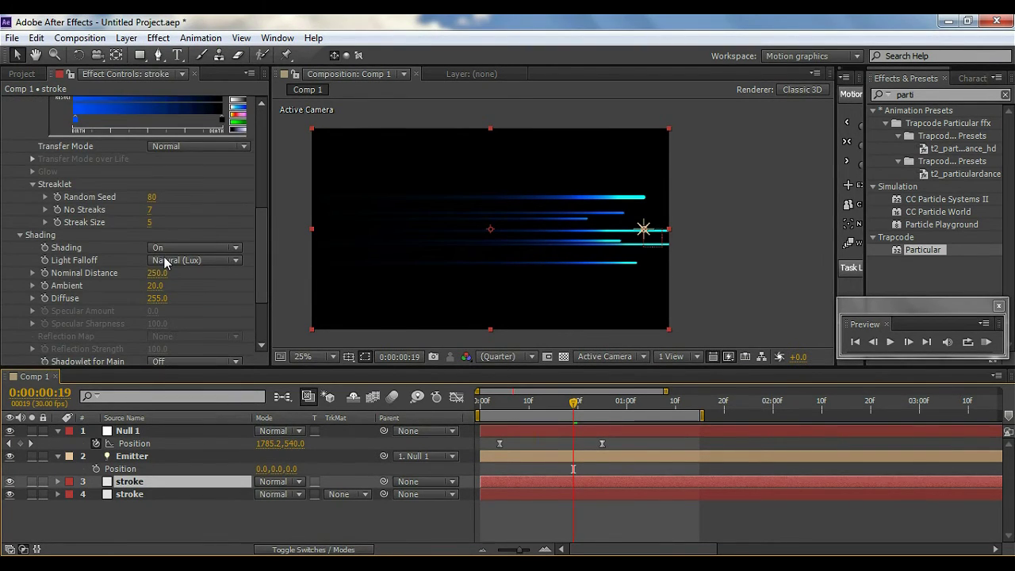
{"action": "left_click", "coordinate": [149, 223]}
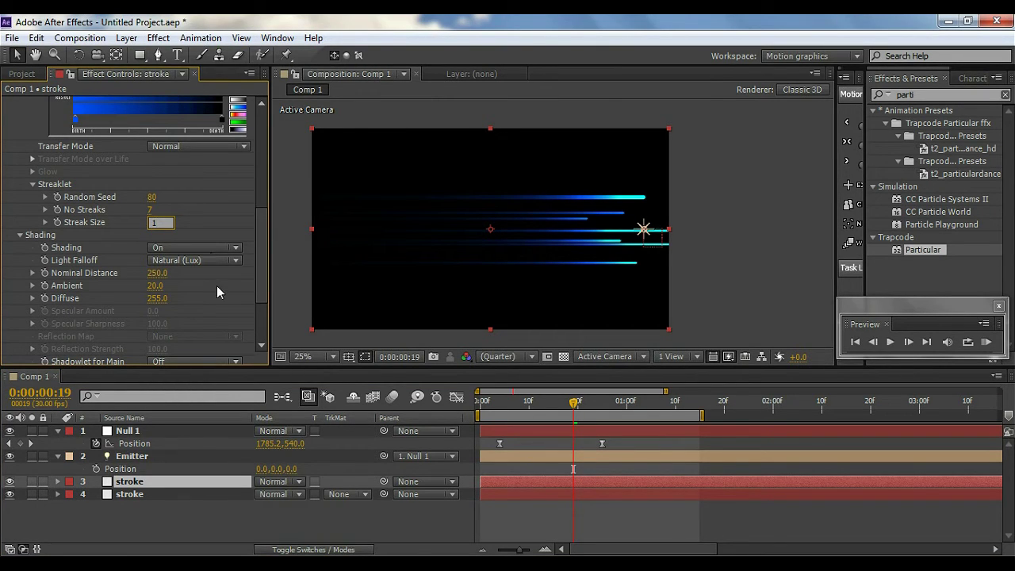
{"action": "key", "text": "Return"}
Set the World Transform Y Offset W of the duplicated stroke layer to -120.
{"action": "scroll", "coordinate": [126, 274], "scroll_direction": "down", "scroll_amount": 3}
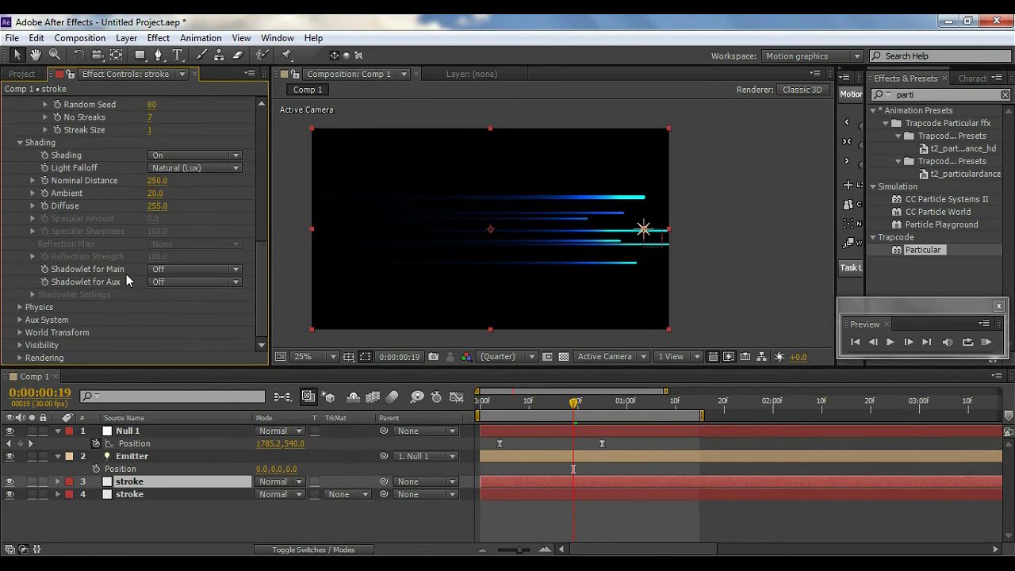
{"action": "left_click", "coordinate": [20, 332]}
{"action": "scroll", "coordinate": [79, 319], "scroll_direction": "down", "scroll_amount": 2}
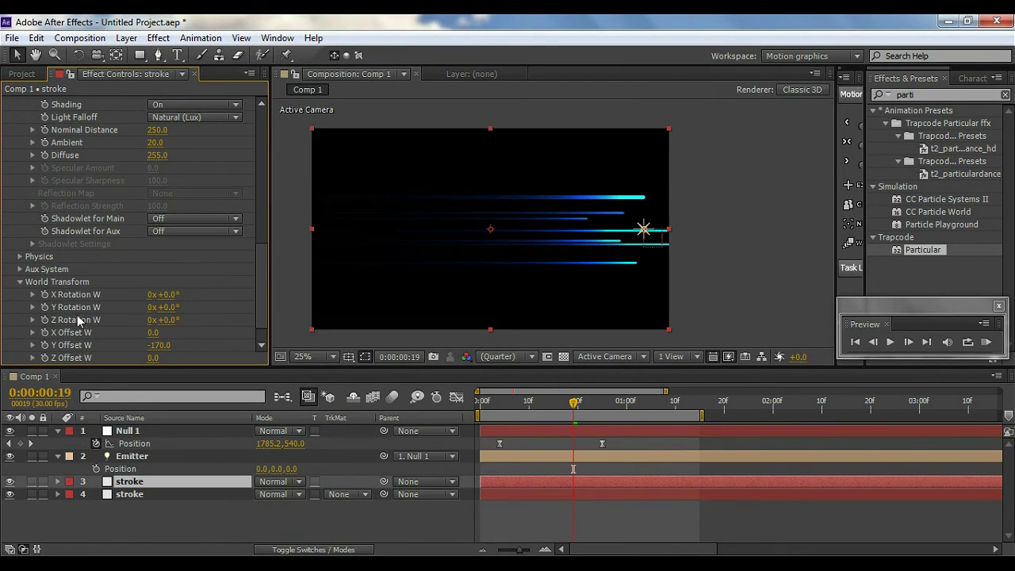
{"action": "left_click", "coordinate": [161, 345]}
{"action": "key", "text": "Return"}
{"action": "left_click_drag", "start_coordinate": [168, 345], "coordinate": [165, 345]}
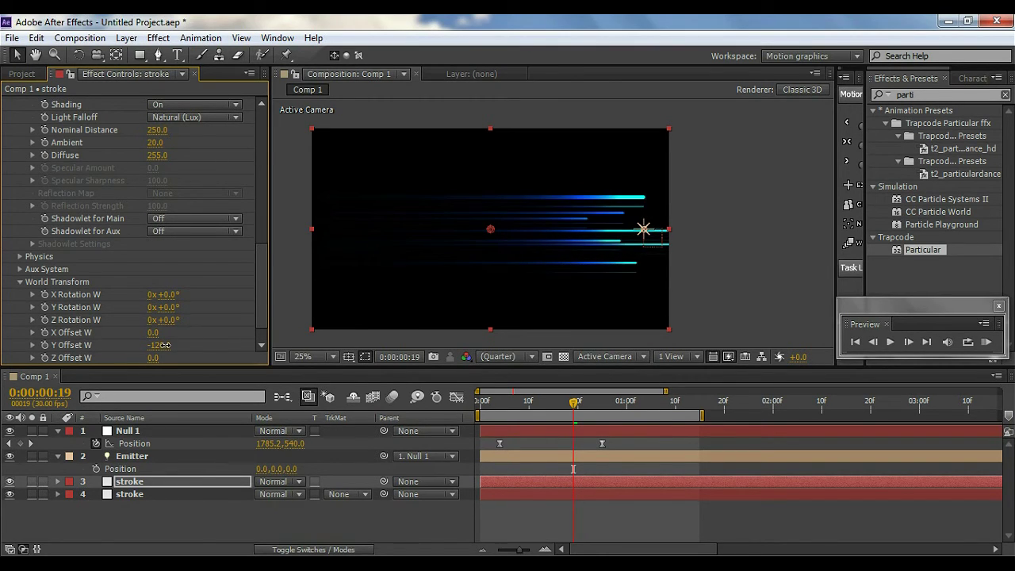
Set the duplicated stroke's Streaklet Random Seed to 0, and scrub back to frame 16.
{"action": "scroll", "coordinate": [136, 276], "scroll_direction": "up", "scroll_amount": 6}
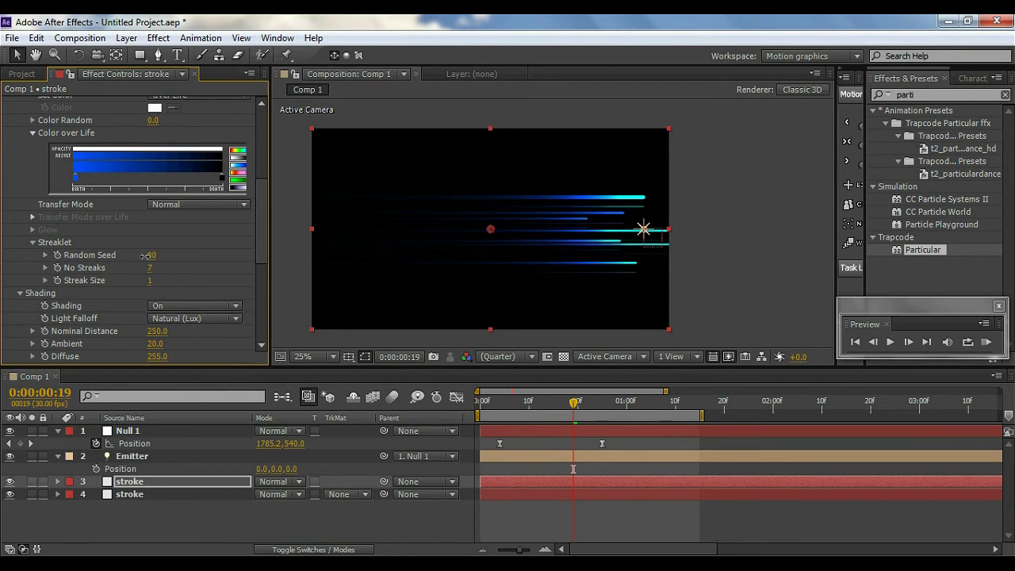
{"action": "left_click_drag", "start_coordinate": [143, 255], "coordinate": [143, 255]}
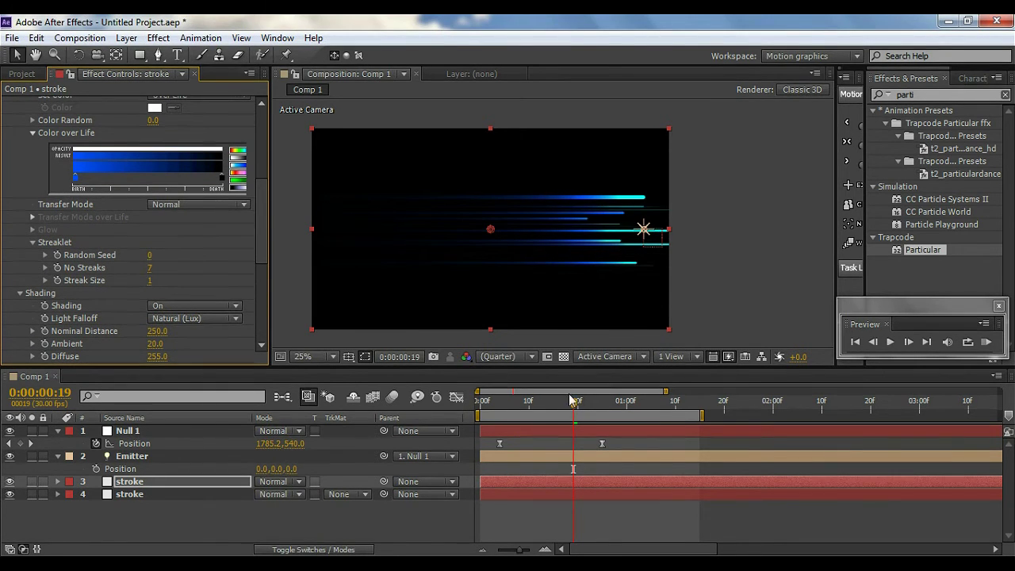
{"action": "left_click_drag", "start_coordinate": [573, 401], "coordinate": [558, 405]}
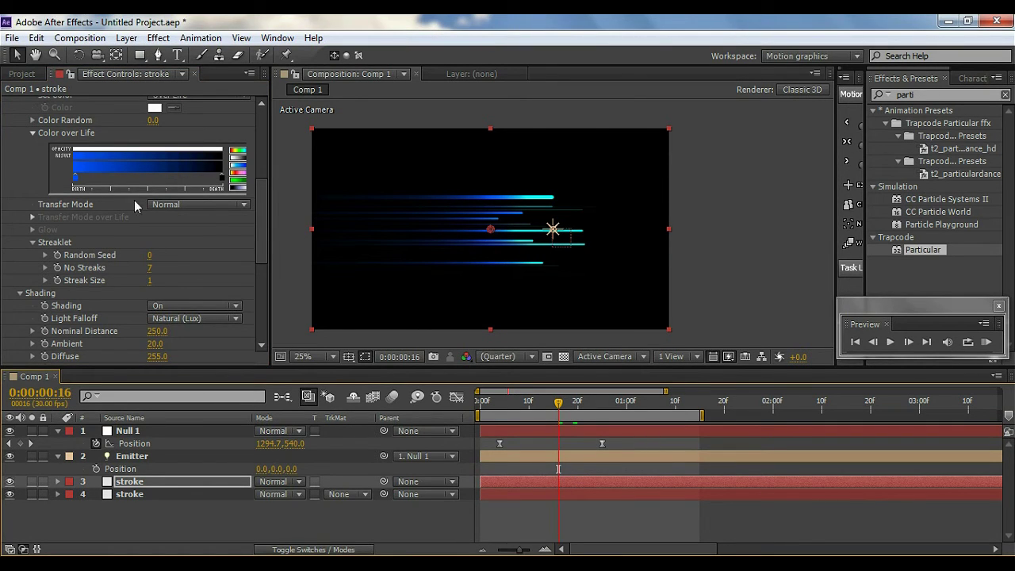
Change the birth colour of the duplicate's Color over Life gradient to red FF0000, and inspect the thin streaks up close.
{"action": "double_click", "coordinate": [75, 180]}
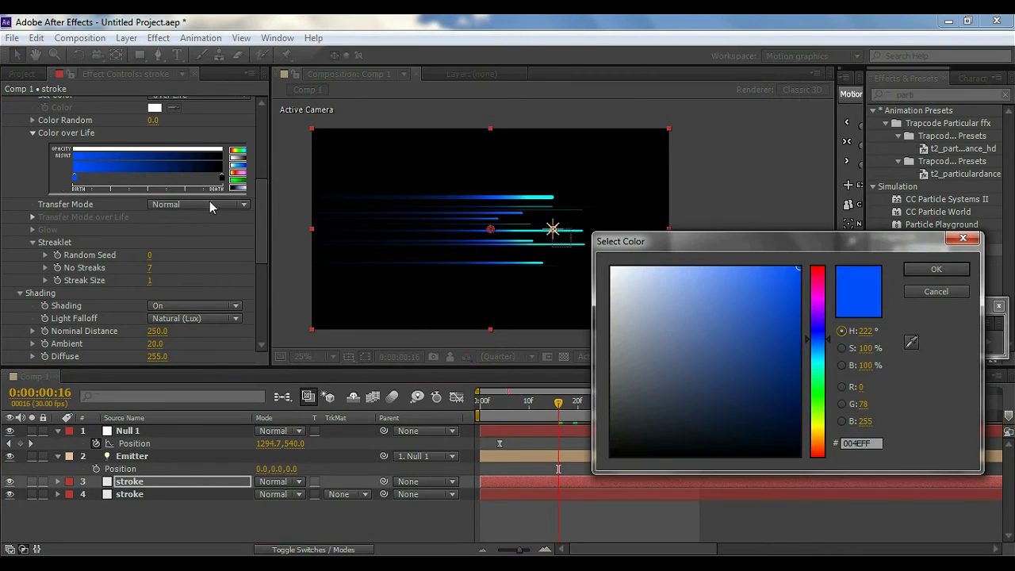
{"action": "left_click", "coordinate": [821, 271]}
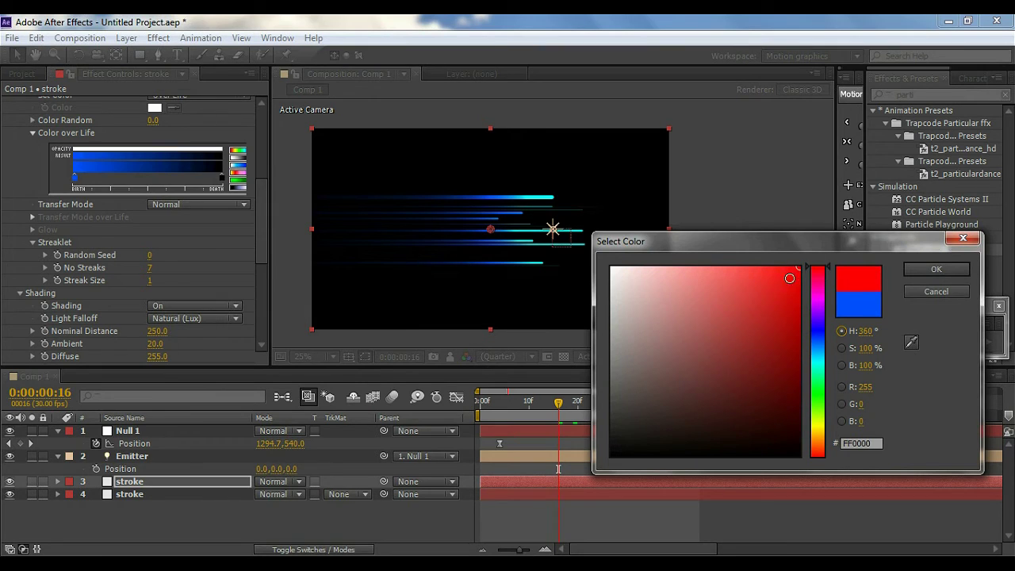
{"action": "left_click", "coordinate": [940, 272]}
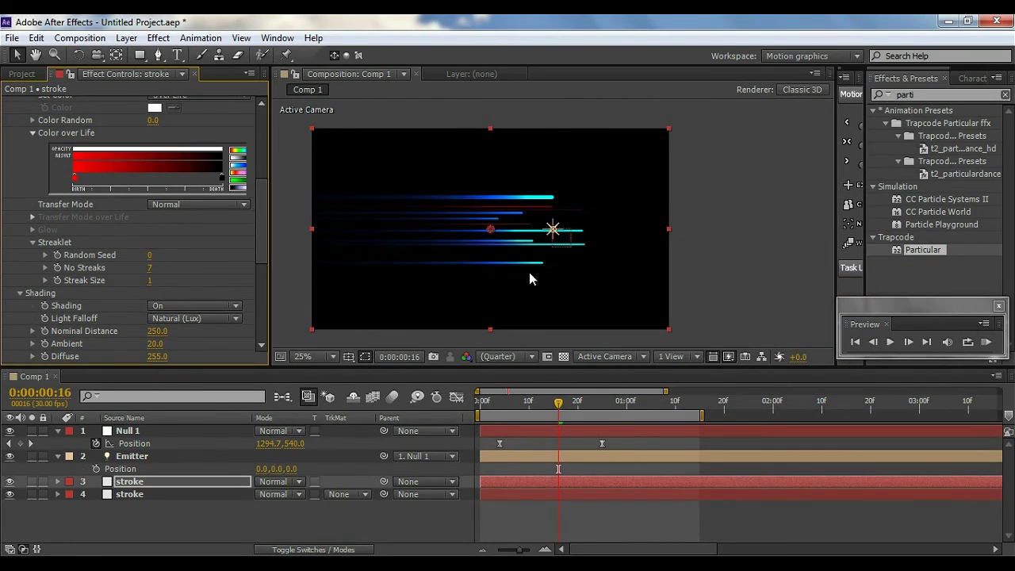
{"action": "key", "text": "period"}
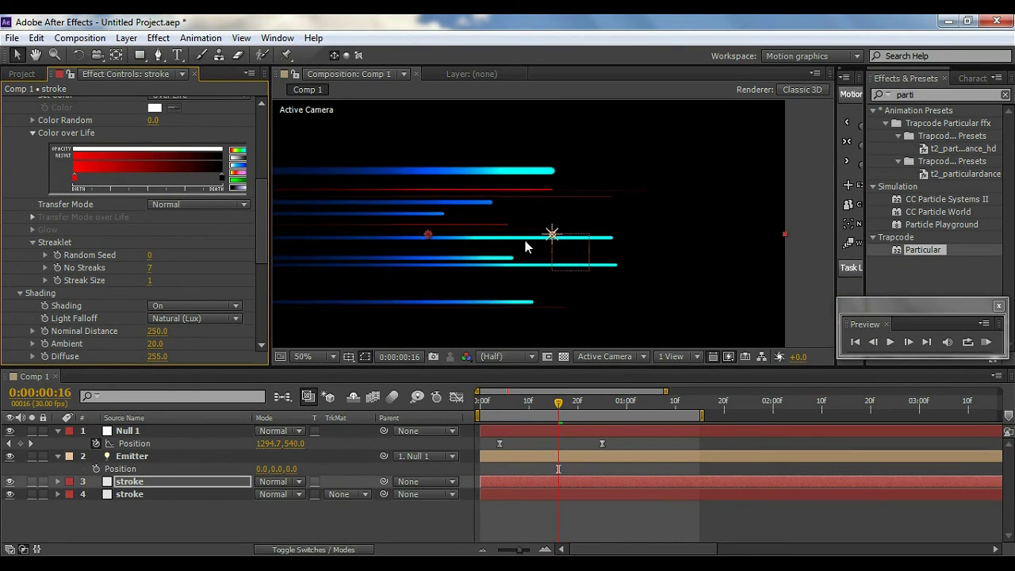
{"action": "key", "text": "comma"}
{"action": "left_click", "coordinate": [723, 274]}
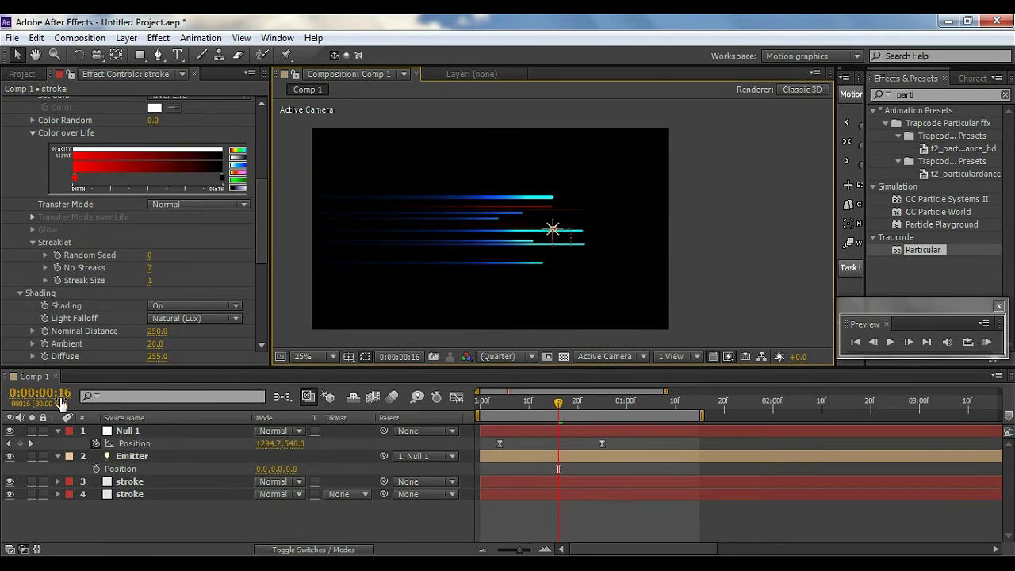
Collapse the expanded Particular parameter groups and the open properties of the Null 1 and Emitter layers.
{"action": "scroll", "coordinate": [15, 119], "scroll_direction": "up", "scroll_amount": 5}
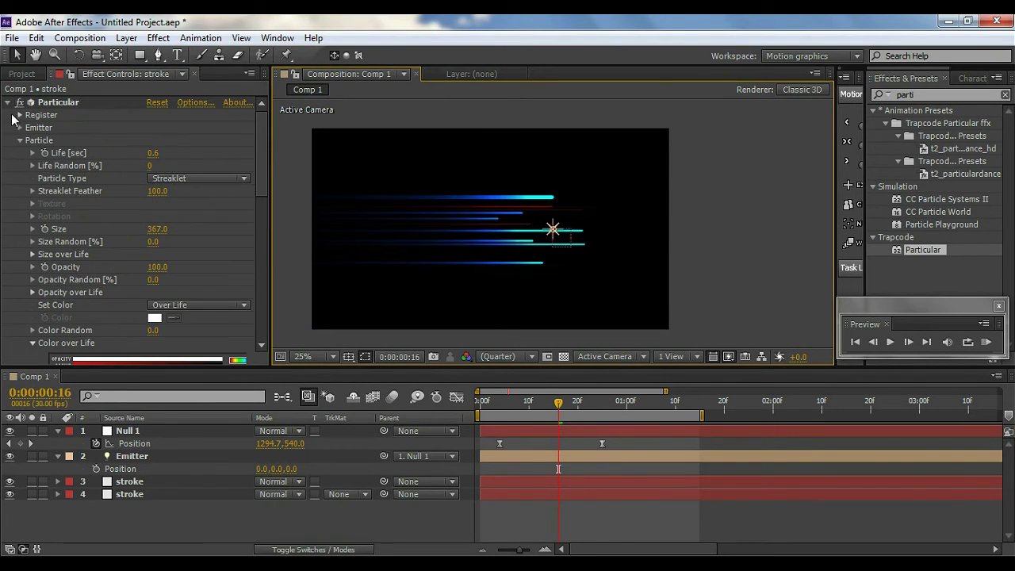
{"action": "left_click", "coordinate": [20, 140]}
{"action": "left_click", "coordinate": [19, 154]}
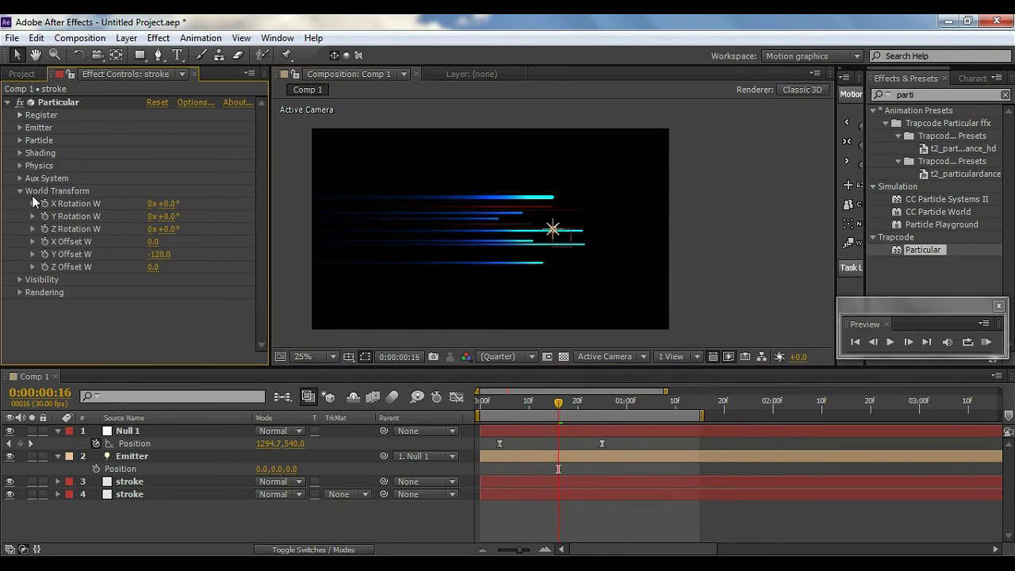
{"action": "left_click", "coordinate": [20, 191]}
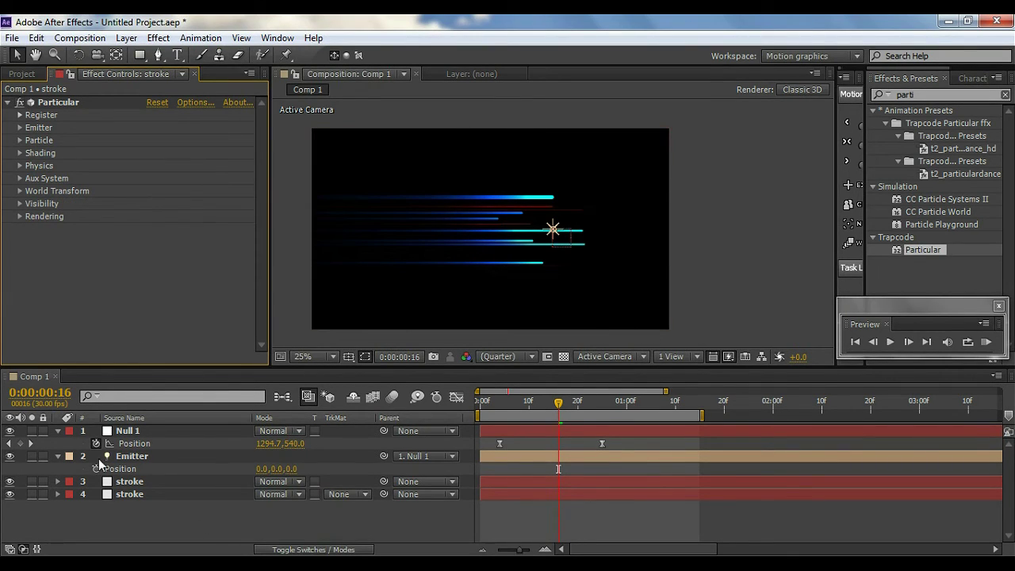
{"action": "left_click", "coordinate": [58, 430]}
{"action": "left_click", "coordinate": [58, 444]}
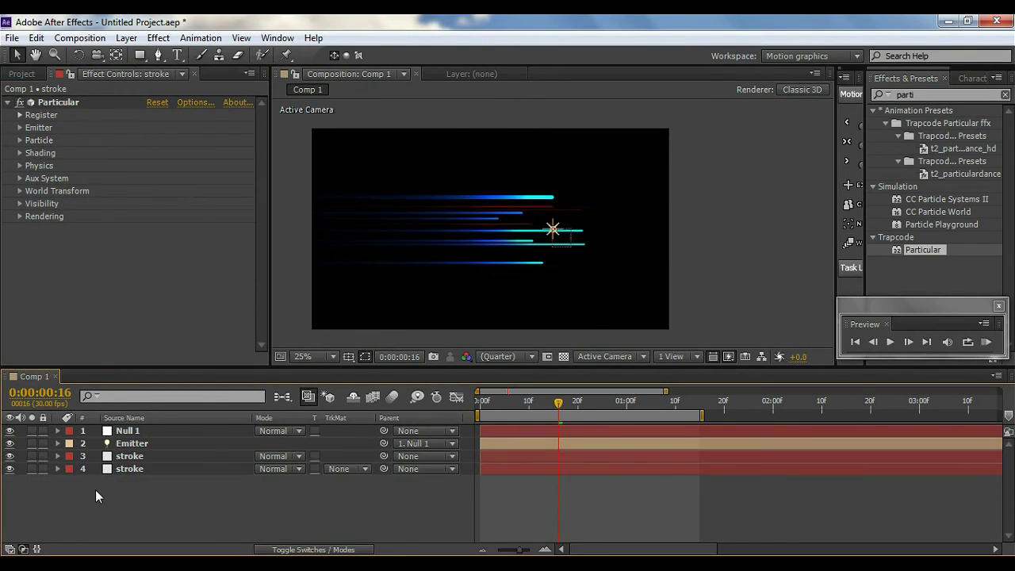
{"action": "mouse_move", "coordinate": [557, 403]}
{"action": "left_mouse_down"}
{"action": "mouse_move", "coordinate": [529, 402]}
{"action": "mouse_move", "coordinate": [647, 400]}
{"action": "mouse_move", "coordinate": [564, 412]}
{"action": "mouse_move", "coordinate": [559, 405]}
{"action": "left_mouse_up"}
Add a text layer reading SPEED over the streaks in the composition.
{"action": "left_click", "coordinate": [178, 56]}
{"action": "left_click", "coordinate": [432, 221]}
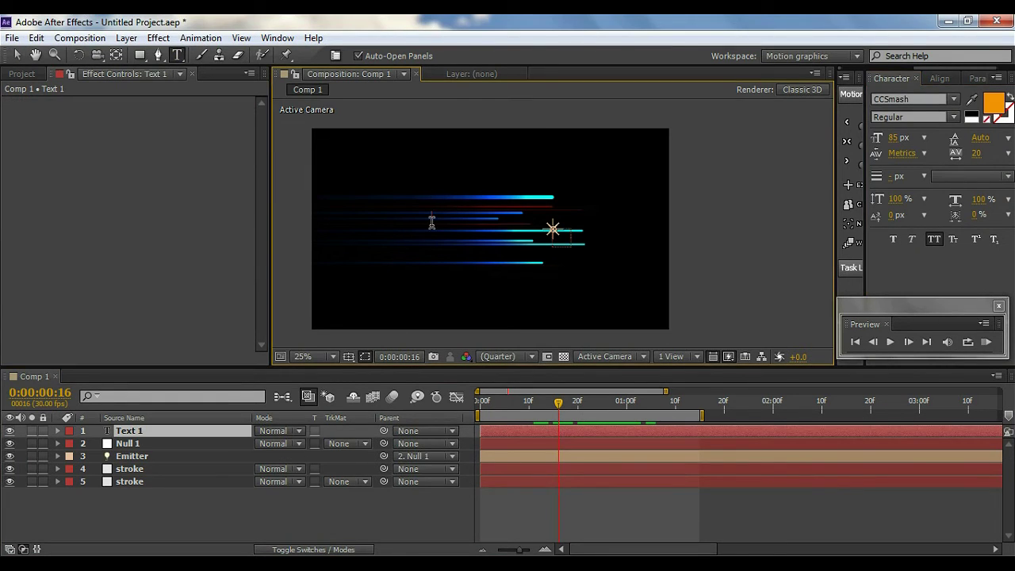
{"action": "type", "text": "SPRED"}
{"action": "key", "text": "BackSpace"}
{"action": "key", "text": "BackSpace"}
{"action": "key", "text": "BackSpace"}
{"action": "type", "text": "EED"}
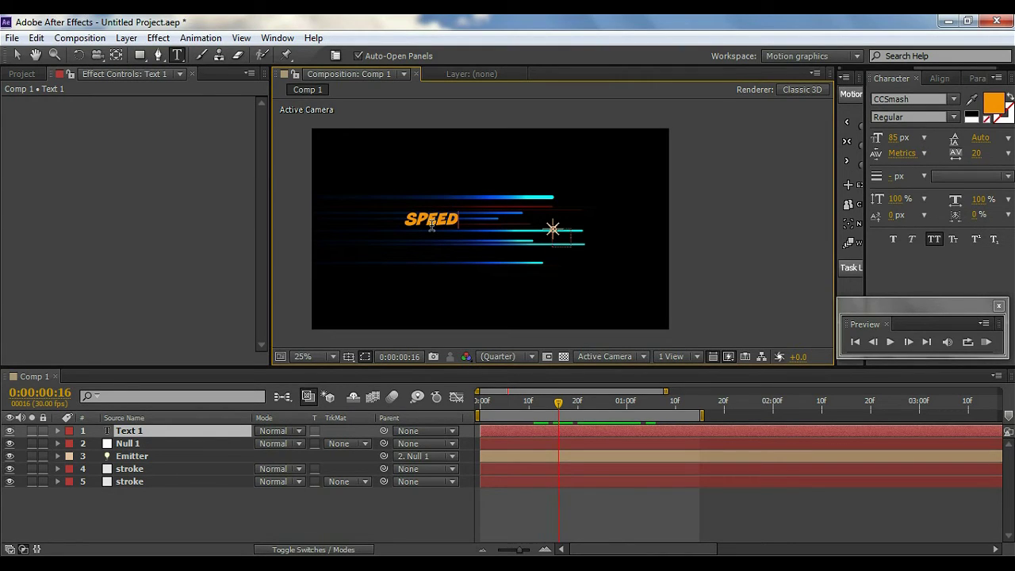
{"action": "left_click", "coordinate": [17, 55]}
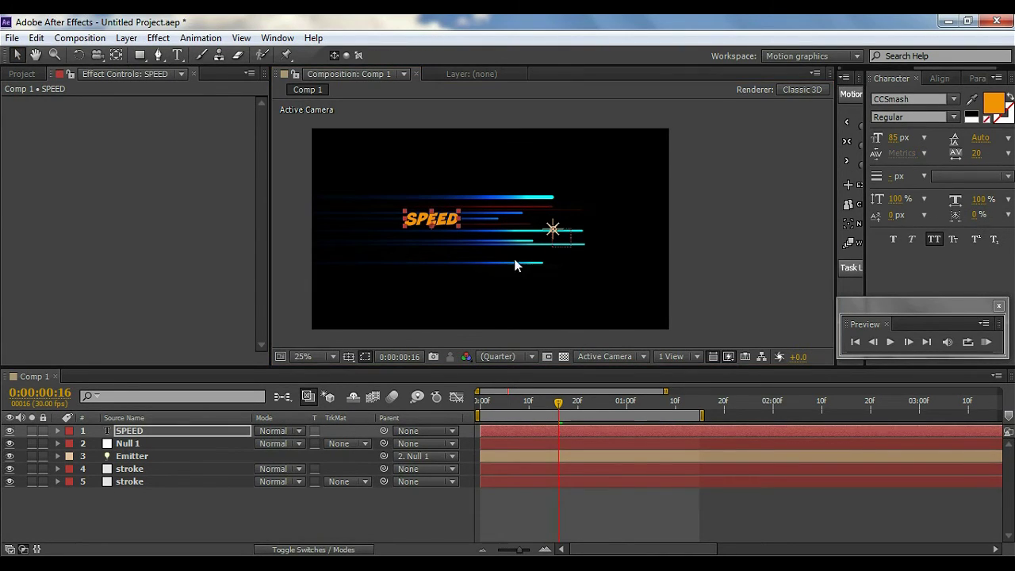
Enlarge the SPEED text to 203 px, and move and align it to the centre of the composition.
{"action": "left_click_drag", "start_coordinate": [895, 137], "coordinate": [989, 137]}
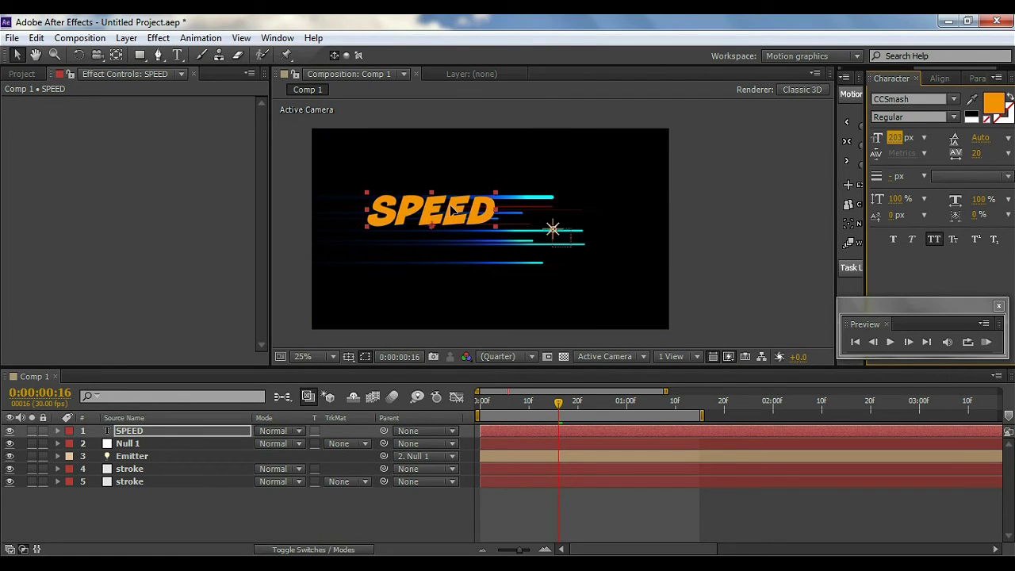
{"action": "left_click_drag", "start_coordinate": [447, 211], "coordinate": [507, 228]}
{"action": "left_click", "coordinate": [939, 79]}
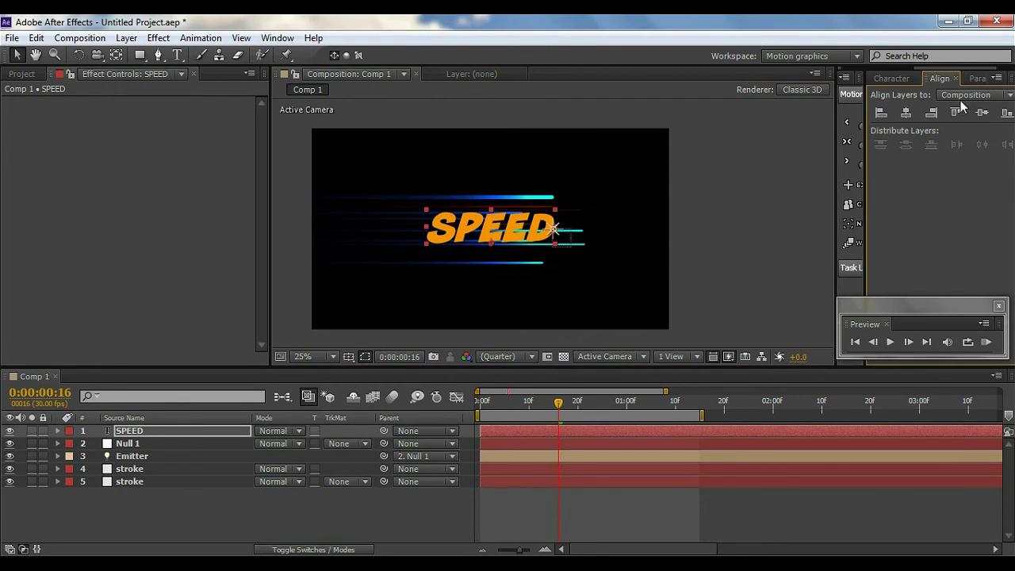
{"action": "left_click", "coordinate": [982, 112]}
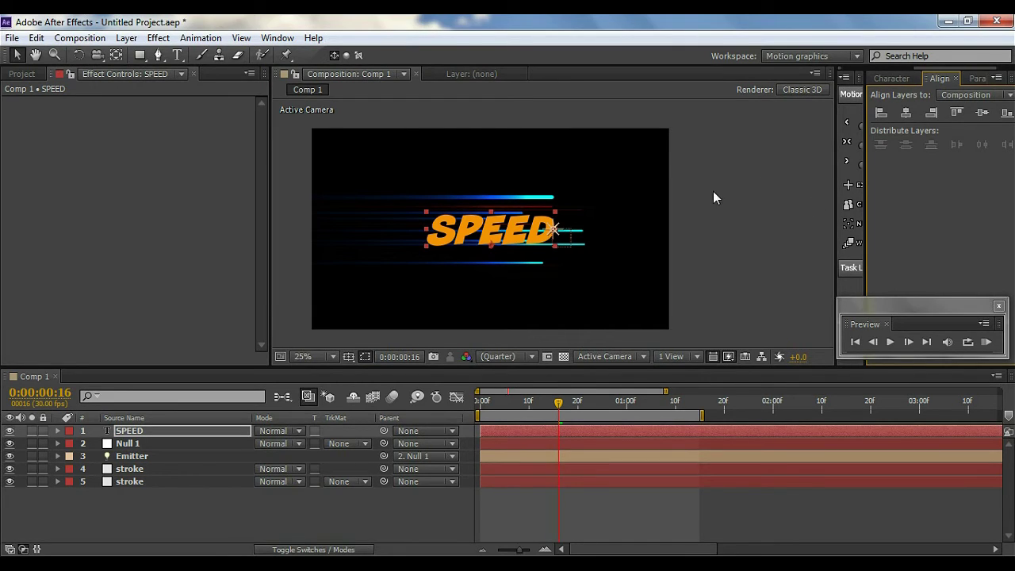
Try out different fonts on the SPEED text and set it to Concielian Condensed.
{"action": "left_click", "coordinate": [902, 79]}
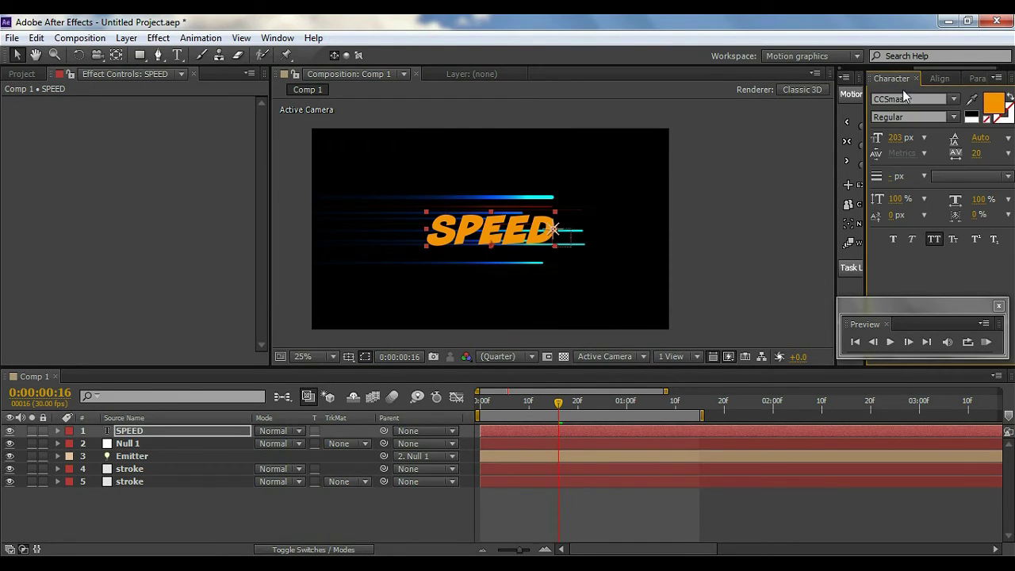
{"action": "left_click", "coordinate": [907, 97]}
{"action": "key", "text": "Down"}
{"action": "key", "text": "Down"}
{"action": "key", "text": "Down"}
{"action": "key", "text": "Down"}
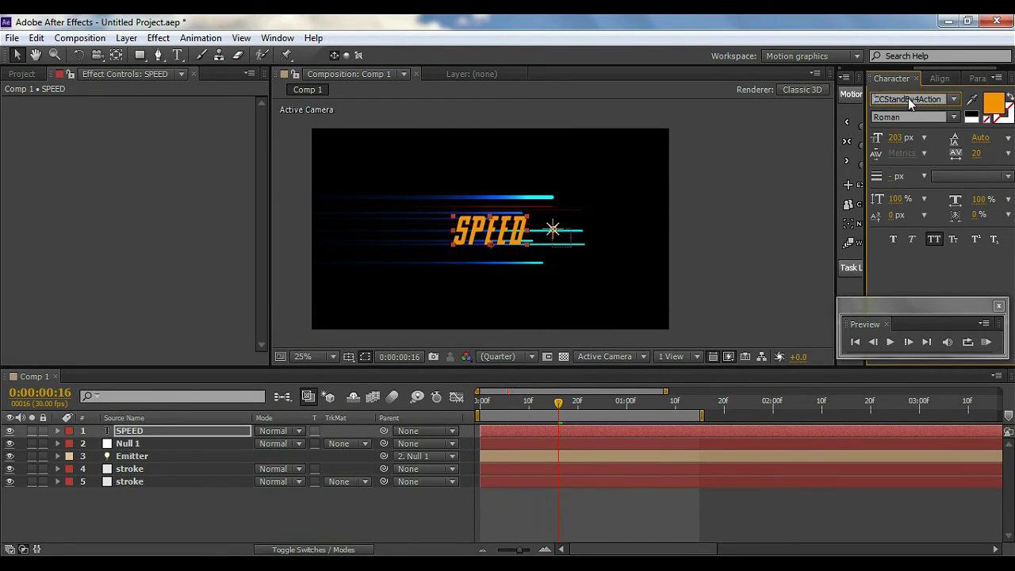
{"action": "key", "text": "Down"}
{"action": "key", "text": "Down"}
{"action": "key", "text": "Down"}
{"action": "key", "text": "Down"}
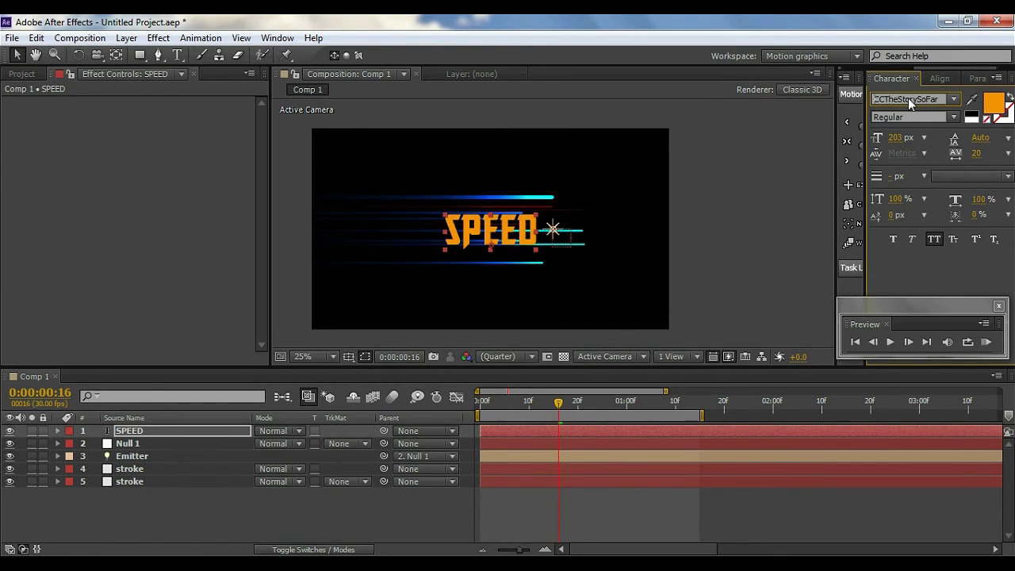
{"action": "key", "text": "Down"}
{"action": "key", "text": "Down"}
{"action": "key", "text": "Down"}
{"action": "key", "text": "Down"}
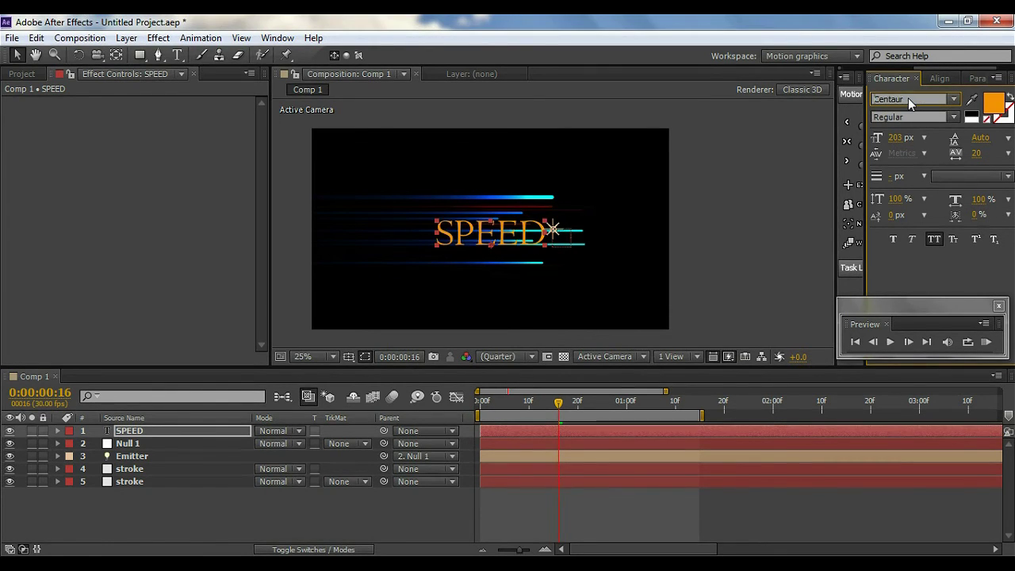
{"action": "key", "text": "Down"}
{"action": "key", "text": "Down"}
{"action": "key", "text": "Down"}
{"action": "key", "text": "Down"}
{"action": "key", "text": "Down"}
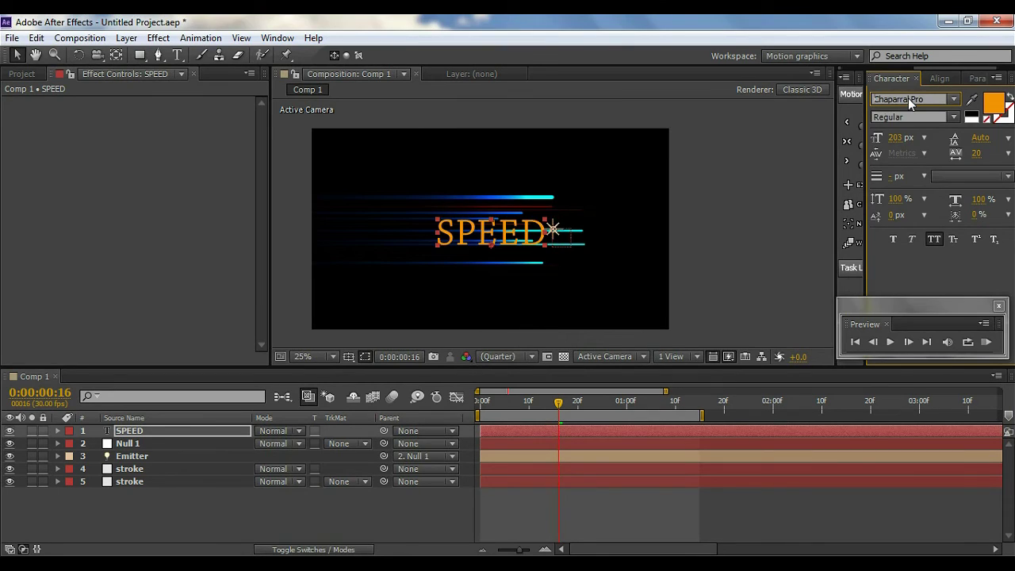
{"action": "key", "text": "Down"}
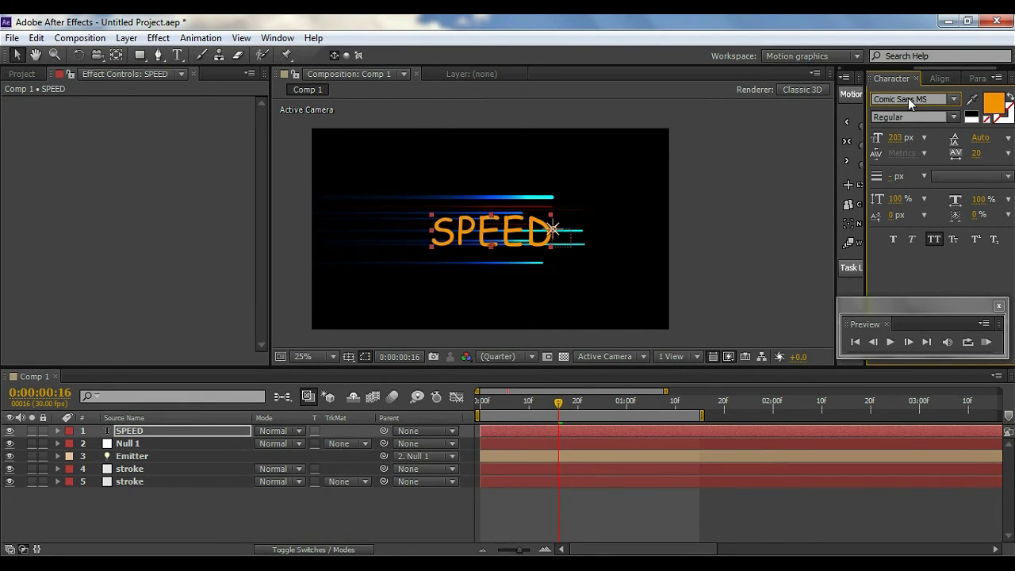
{"action": "key", "text": "Down"}
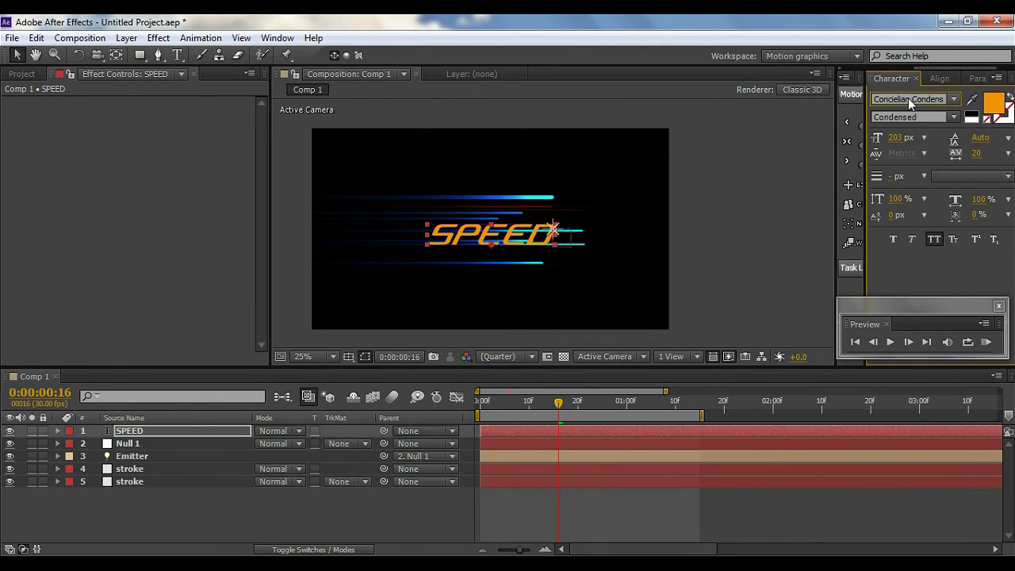
{"action": "scroll", "coordinate": [548, 253], "scroll_direction": "up", "scroll_amount": 2}
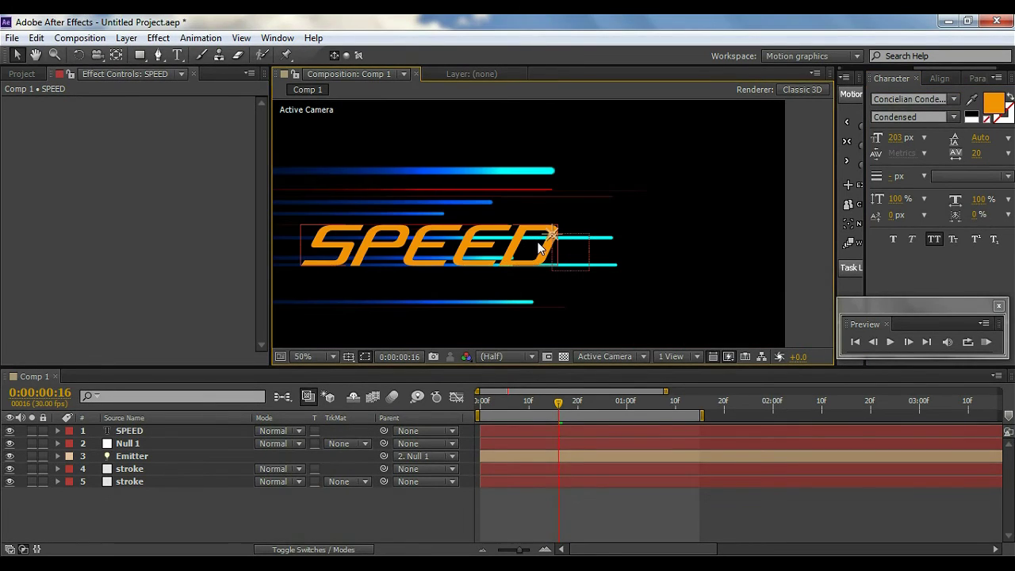
{"action": "scroll", "coordinate": [398, 239], "scroll_direction": "down", "scroll_amount": 2}
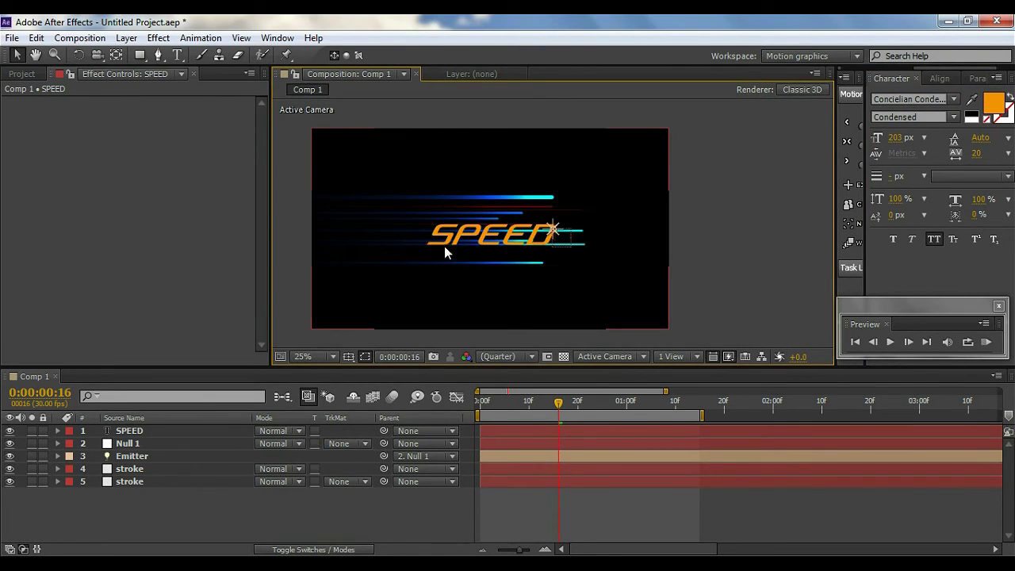
Change the SPEED text's fill colour to white FFFFFF.
{"action": "left_click_drag", "start_coordinate": [454, 241], "coordinate": [490, 241]}
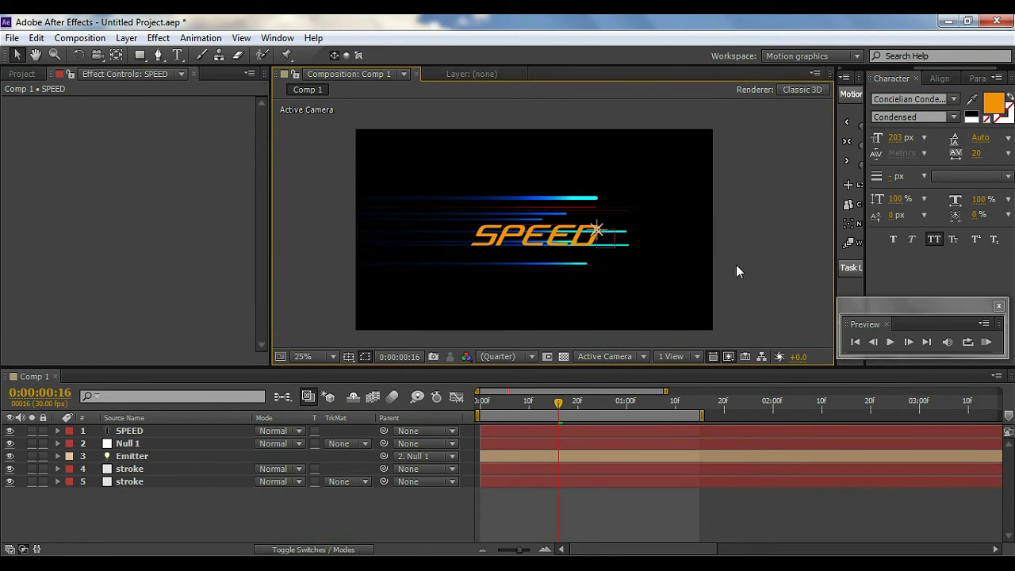
{"action": "left_click", "coordinate": [144, 429]}
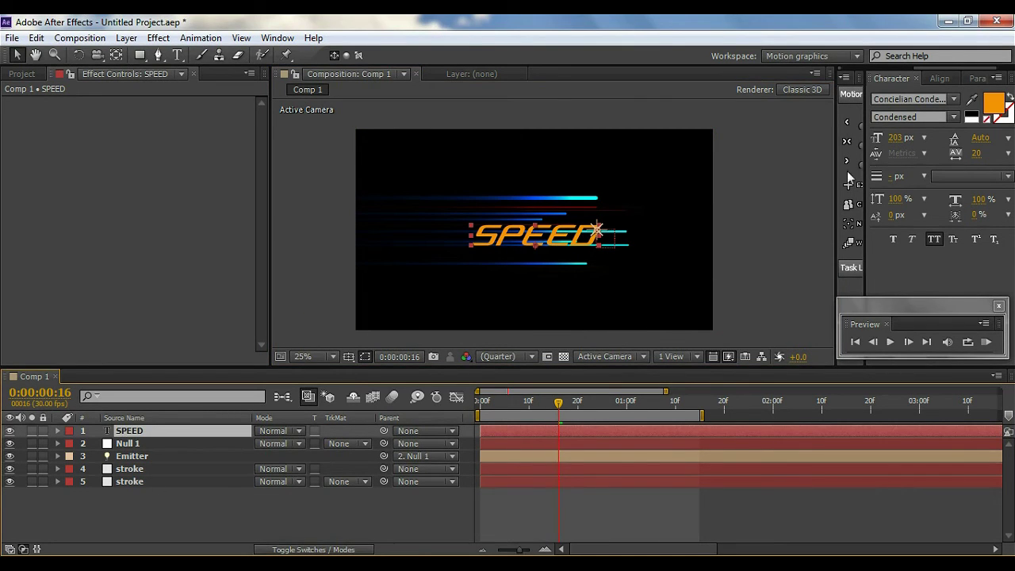
{"action": "left_click", "coordinate": [997, 108]}
{"action": "left_click_drag", "start_coordinate": [676, 295], "coordinate": [580, 262]}
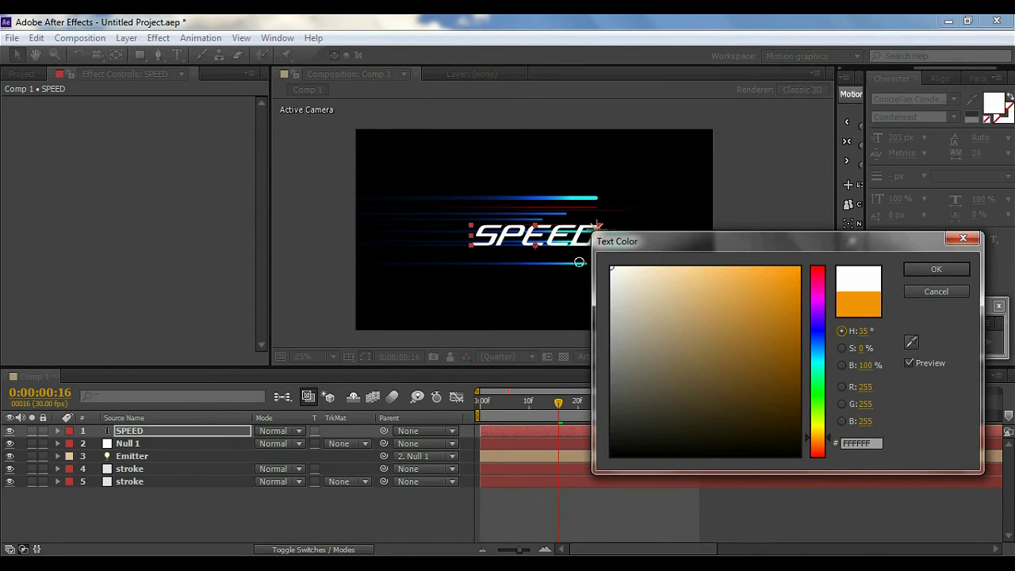
{"action": "left_click", "coordinate": [934, 269]}
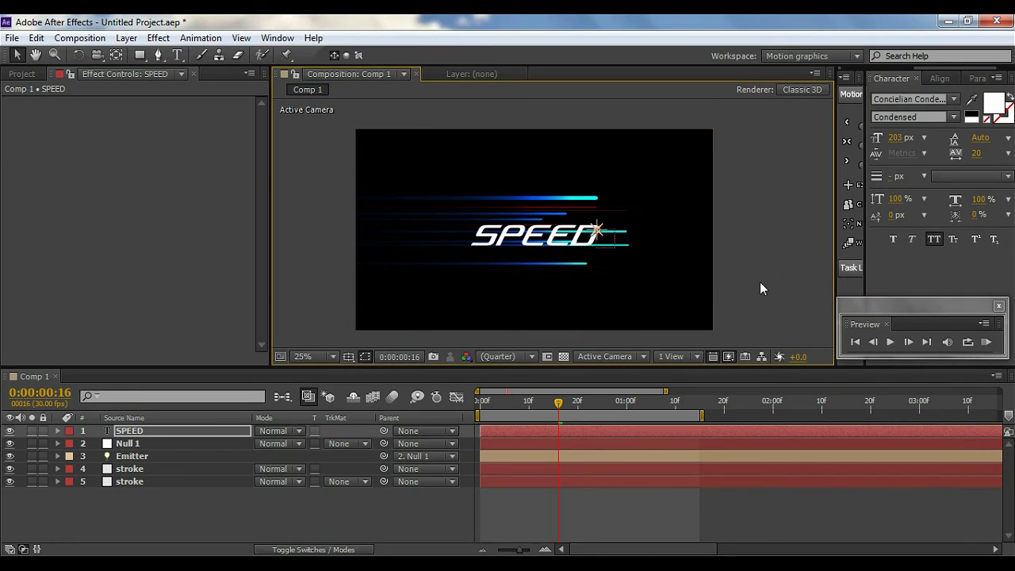
{"action": "left_click", "coordinate": [476, 305]}
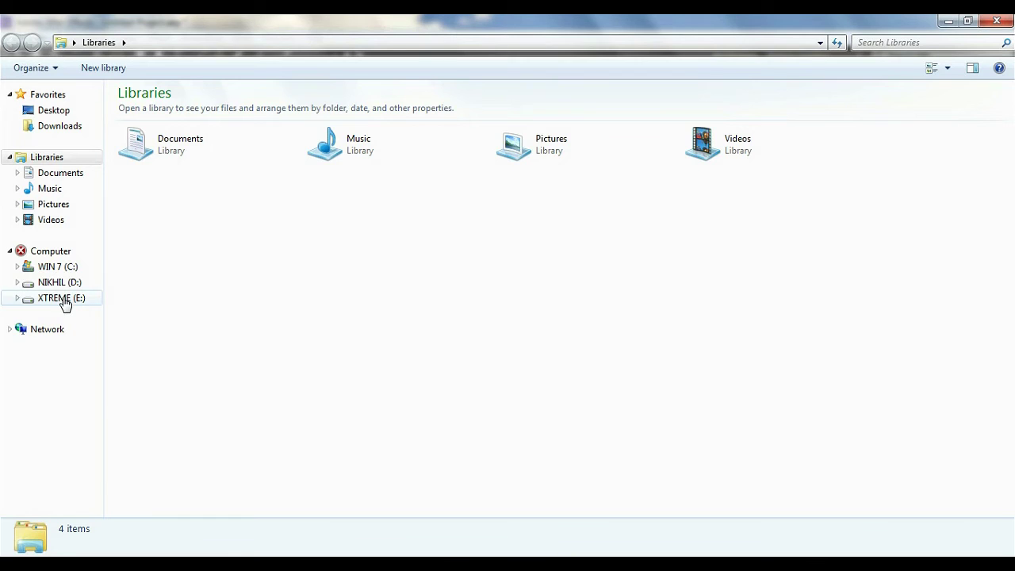
Import Texture_15 into the project from the AFTER EFFECTS > GEARS > TEXTURES > Textures > Color folder on the E: drive.
{"action": "left_click", "coordinate": [61, 299]}
{"action": "double_click", "coordinate": [507, 266]}
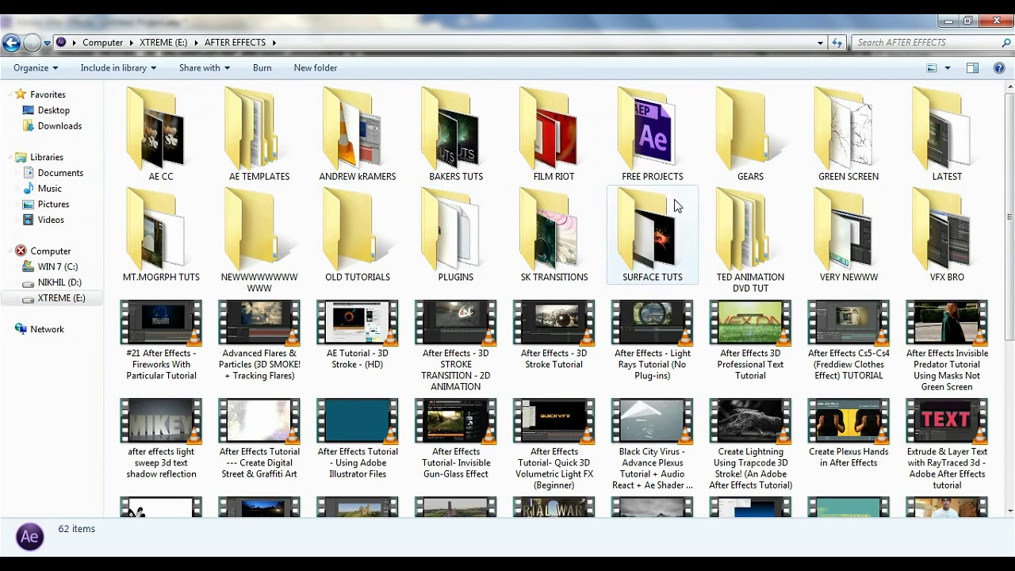
{"action": "double_click", "coordinate": [748, 151]}
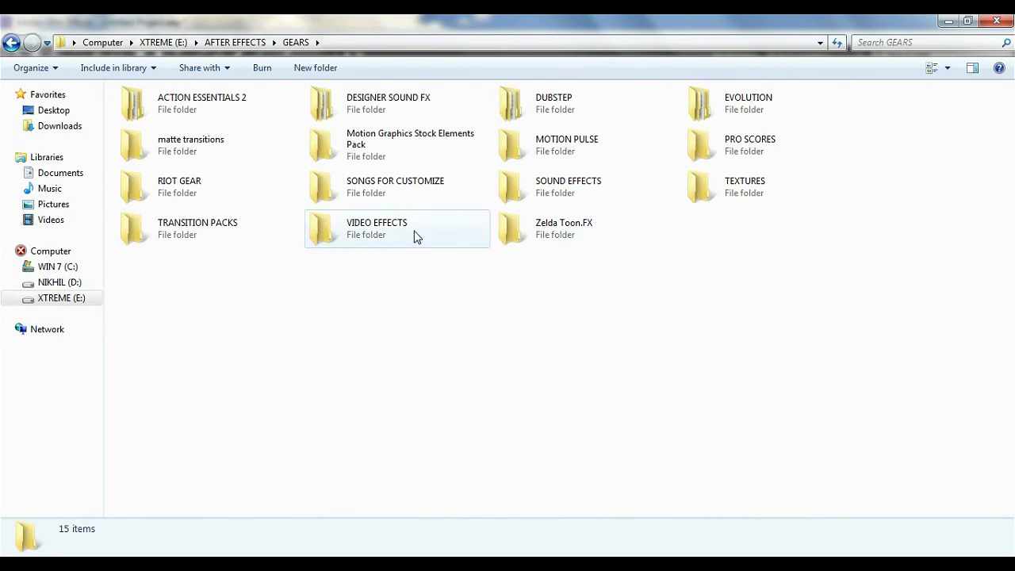
{"action": "double_click", "coordinate": [748, 193]}
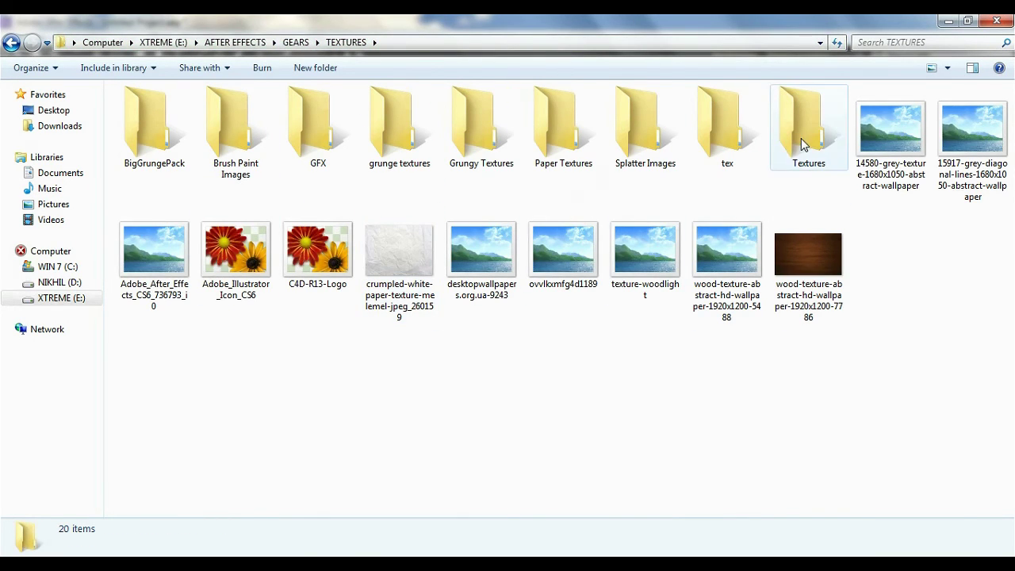
{"action": "double_click", "coordinate": [802, 138]}
{"action": "double_click", "coordinate": [139, 113]}
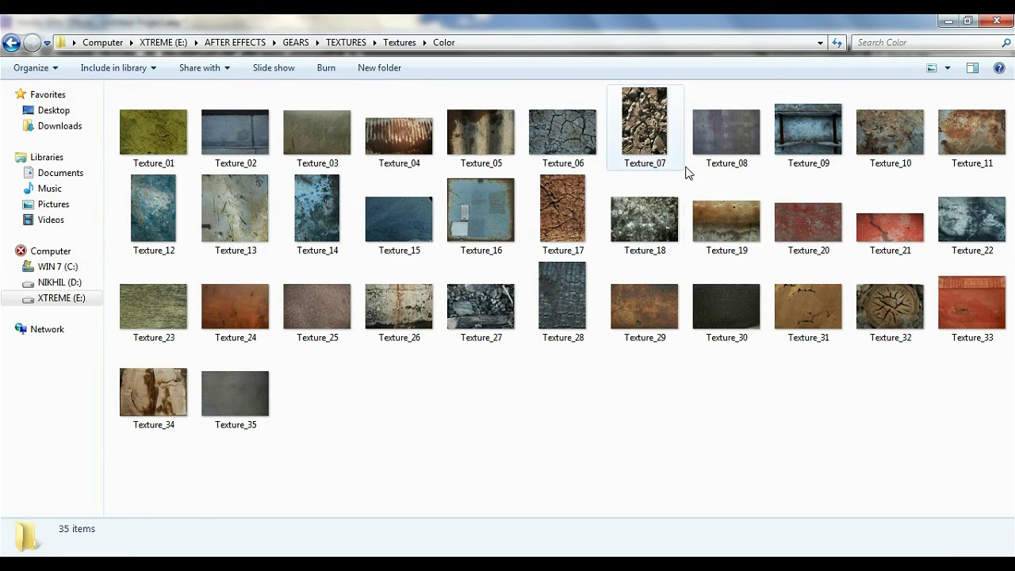
{"action": "left_click_drag", "start_coordinate": [415, 233], "coordinate": [148, 498]}
{"action": "left_click", "coordinate": [69, 264]}
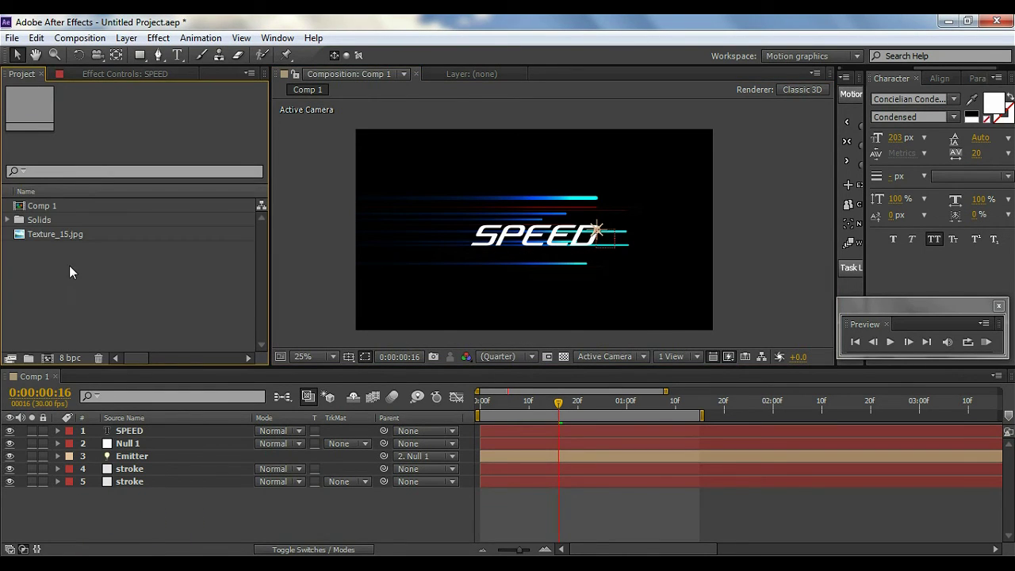
Place Texture_15.jpg directly beneath the SPEED layer and set its track matte to Alpha Matte "SPEED".
{"action": "left_click_drag", "start_coordinate": [43, 230], "coordinate": [143, 434]}
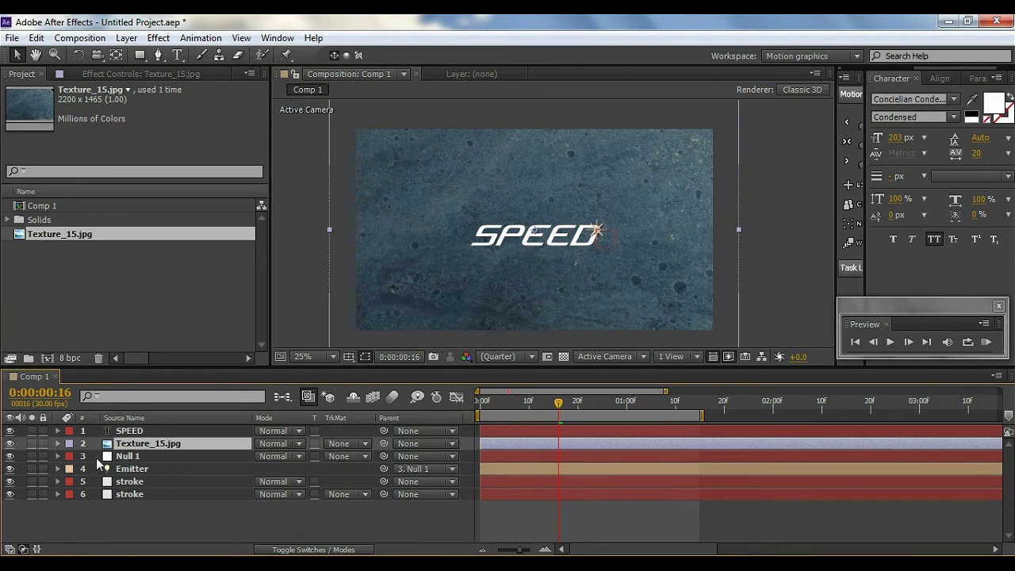
{"action": "left_click", "coordinate": [369, 442]}
{"action": "left_click", "coordinate": [374, 483]}
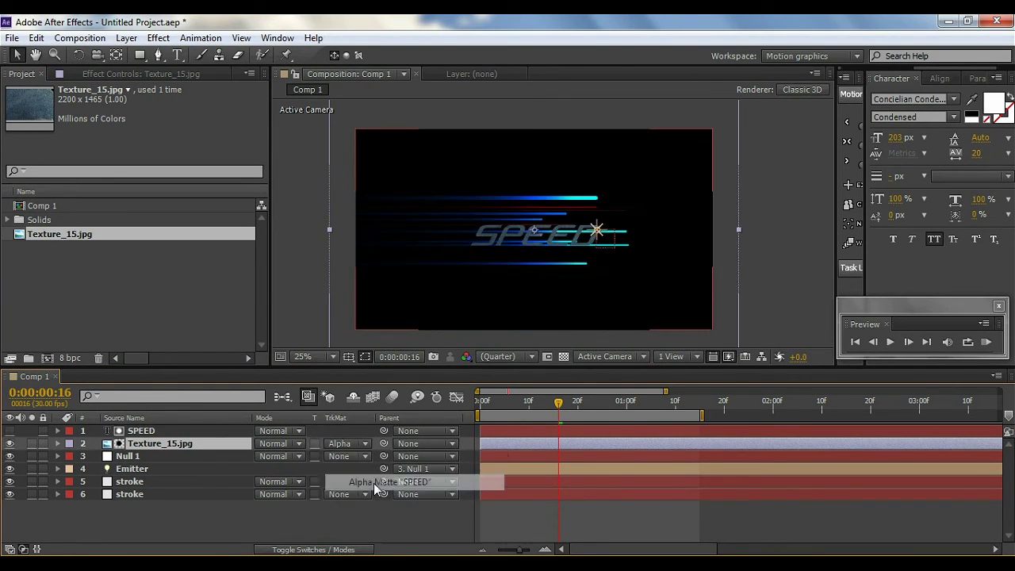
{"action": "left_click", "coordinate": [346, 442]}
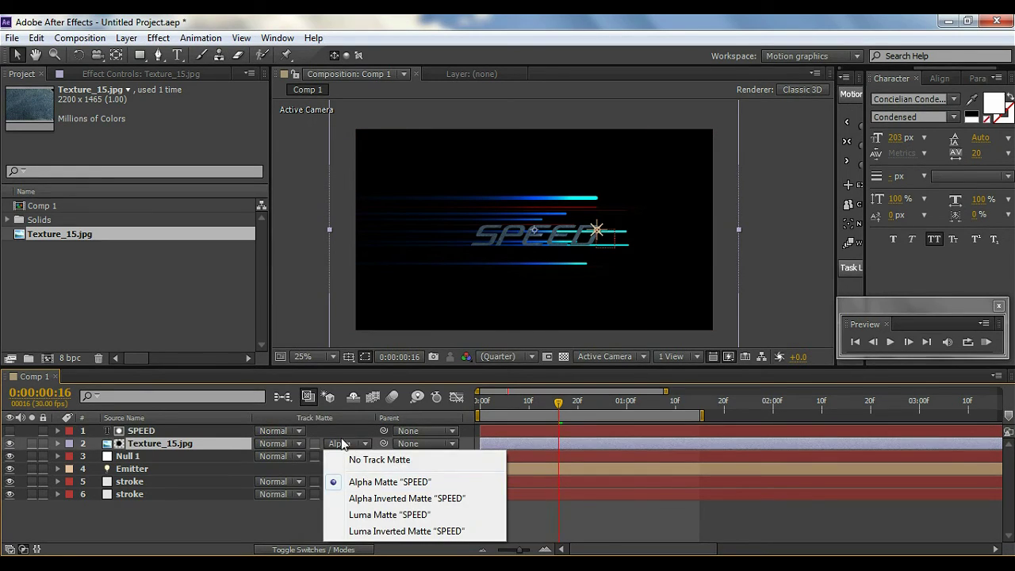
{"action": "left_click", "coordinate": [257, 527]}
{"action": "key", "text": "period"}
{"action": "key", "text": "period"}
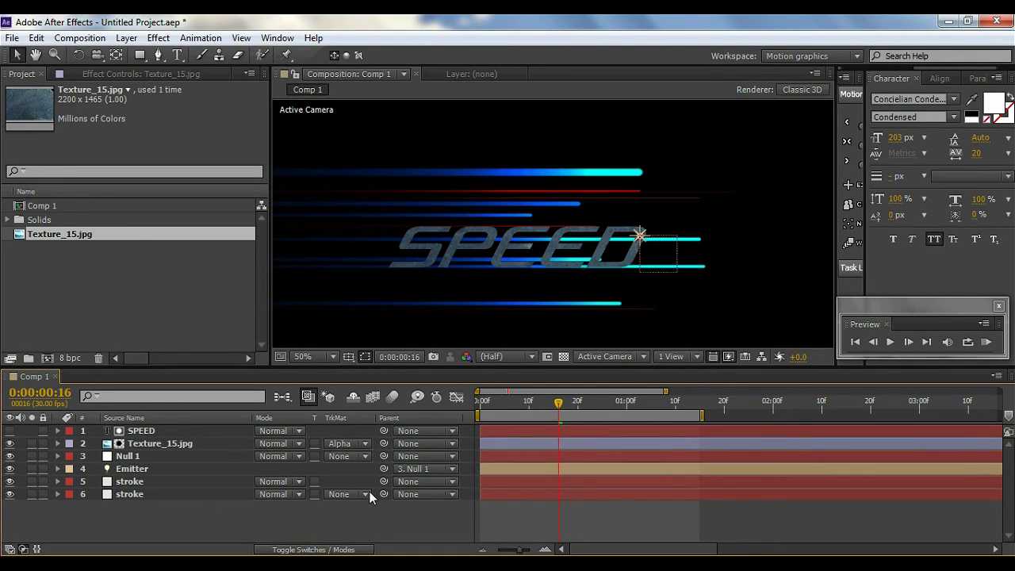
Reveal the SPEED layer's Position at the first frame and shift the text left to X 873.
{"action": "left_click", "coordinate": [299, 550]}
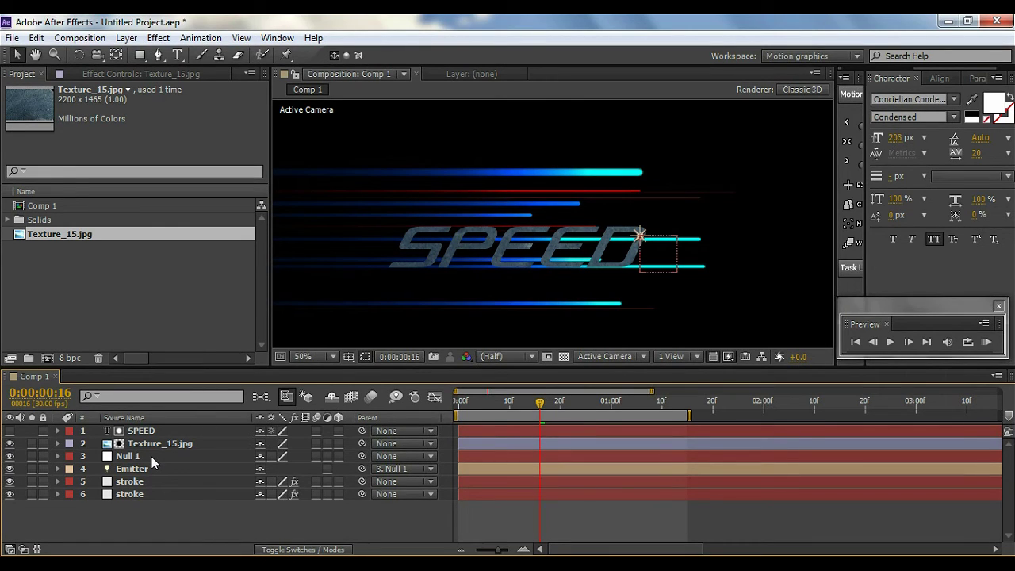
{"action": "left_click", "coordinate": [147, 432]}
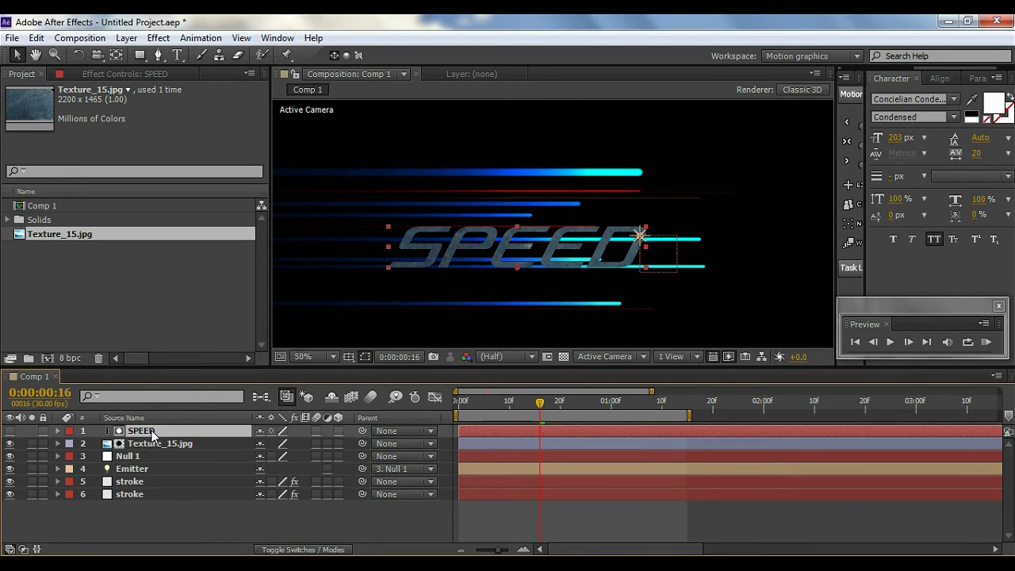
{"action": "key", "text": "p"}
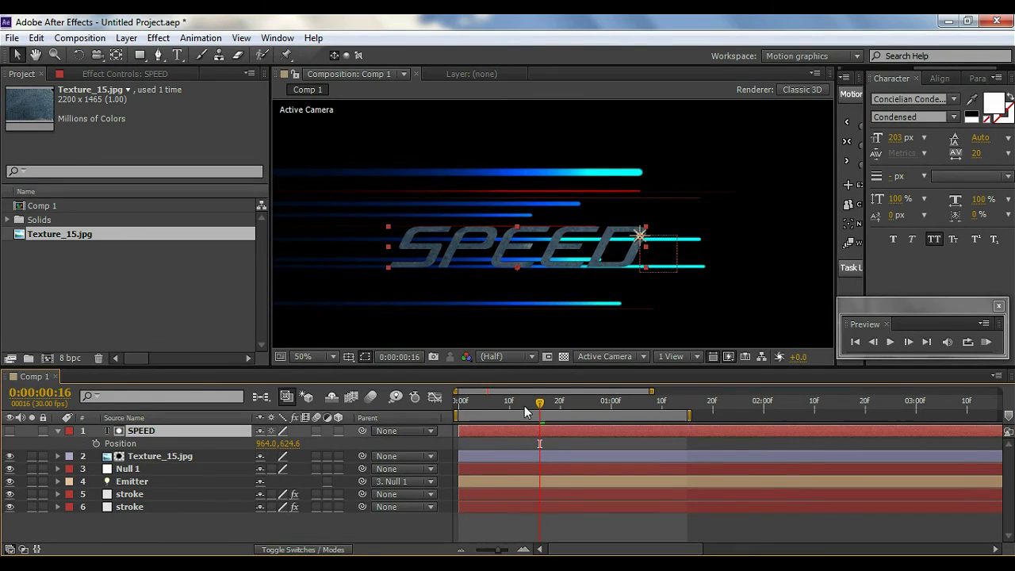
{"action": "key", "text": "Home"}
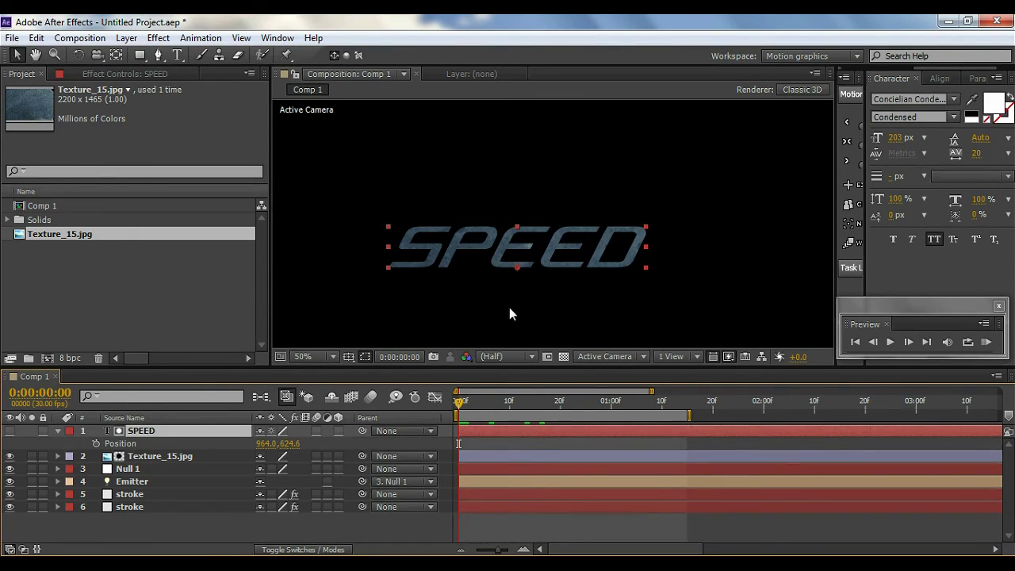
{"action": "key", "text": "comma"}
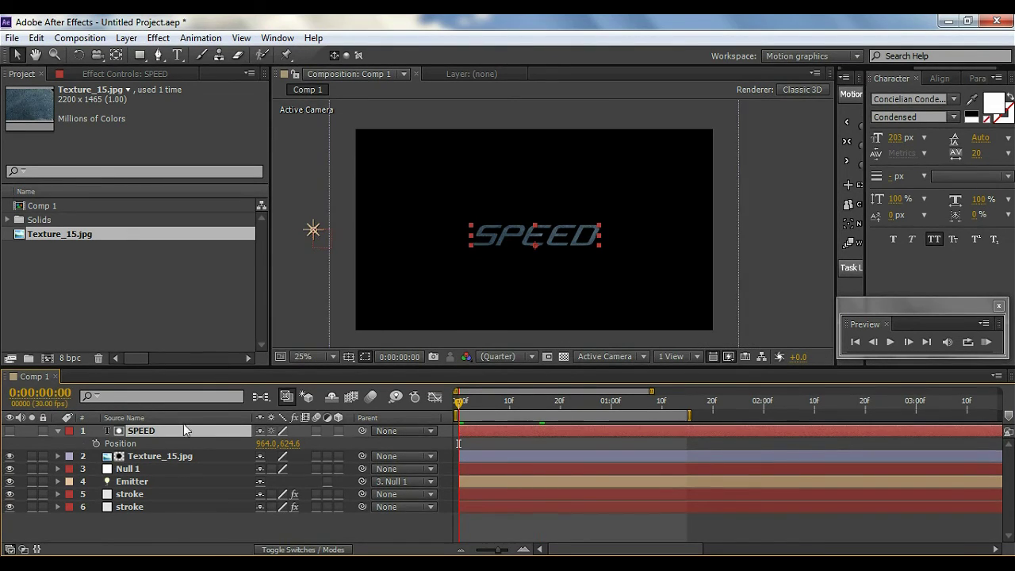
{"action": "left_click_drag", "start_coordinate": [266, 445], "coordinate": [262, 457]}
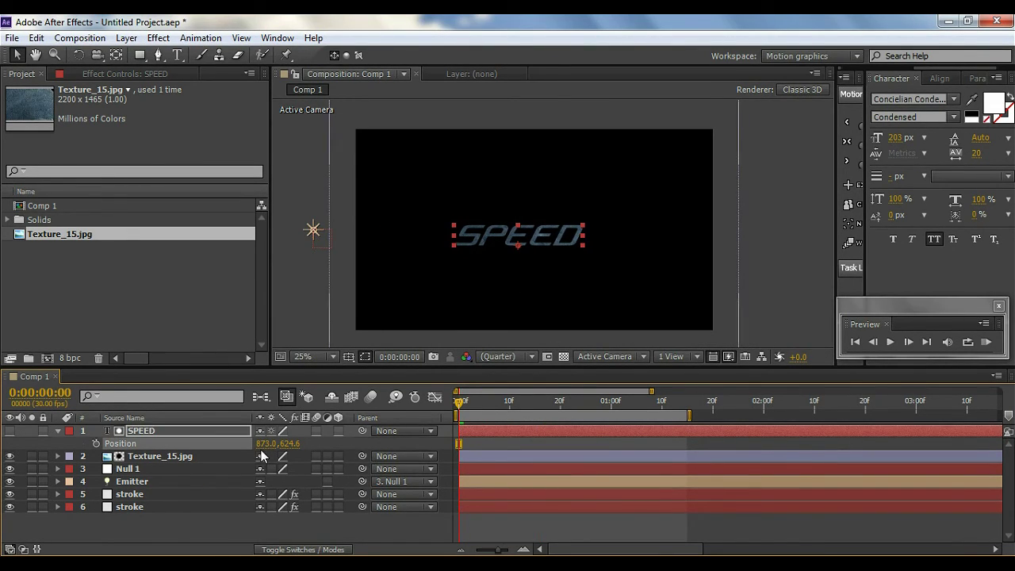
Preview the streaks, and move the SPEED text past the left edge of the frame to about X -374.
{"action": "key", "text": "space"}
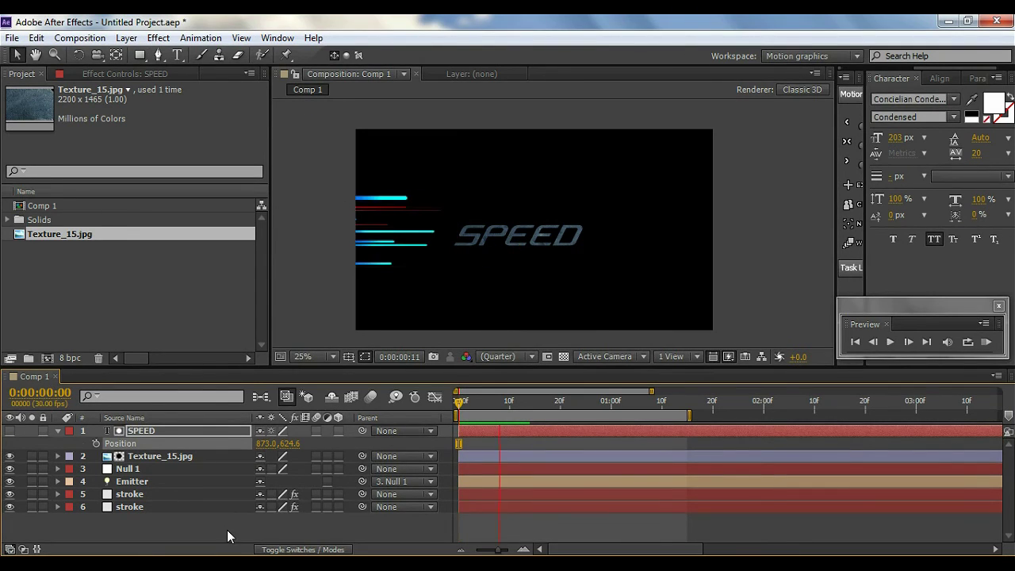
{"action": "key", "text": "space"}
{"action": "left_click", "coordinate": [253, 444]}
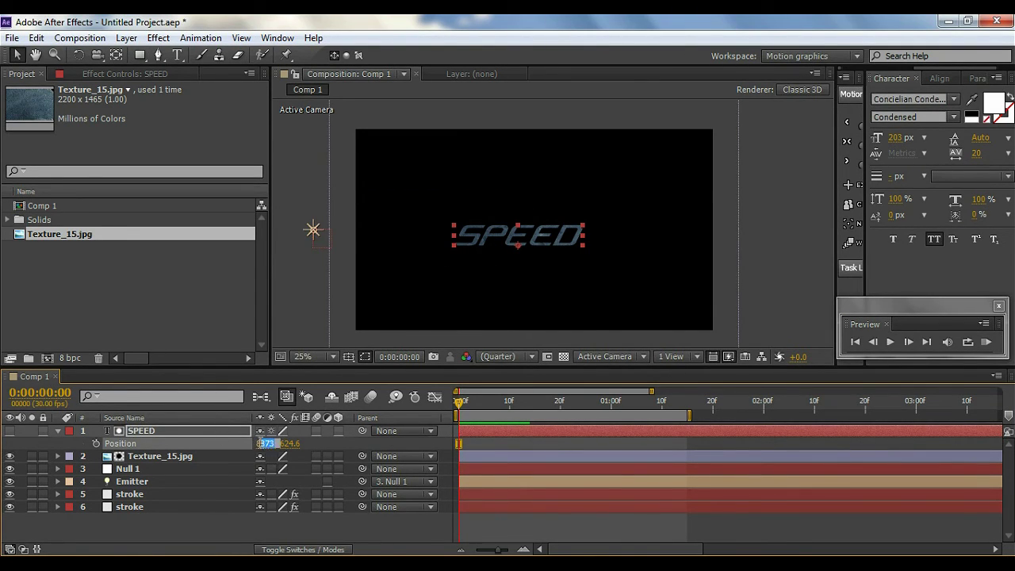
{"action": "type", "text": "0"}
{"action": "left_click", "coordinate": [250, 524]}
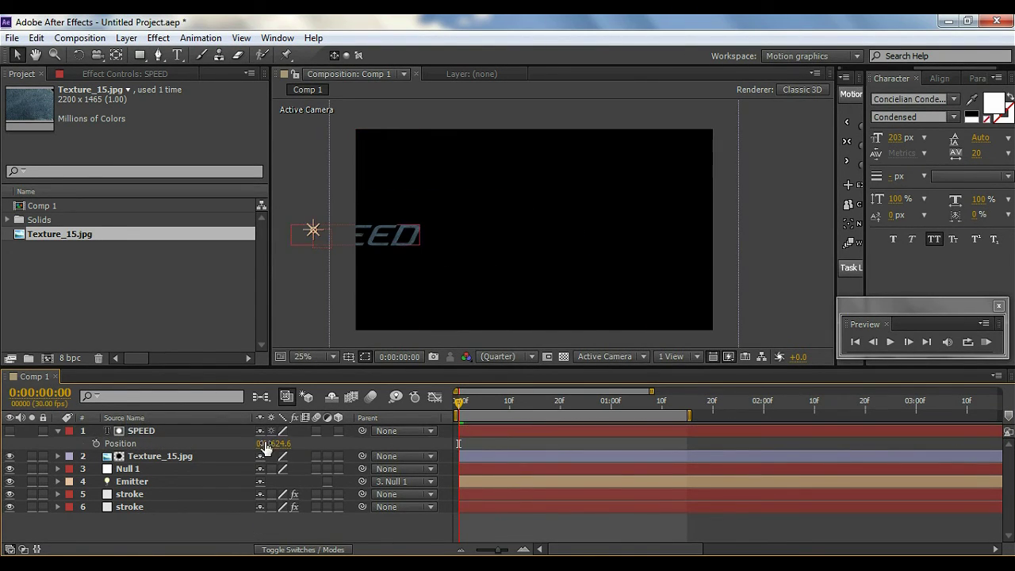
{"action": "left_click_drag", "start_coordinate": [261, 443], "coordinate": [0, 444]}
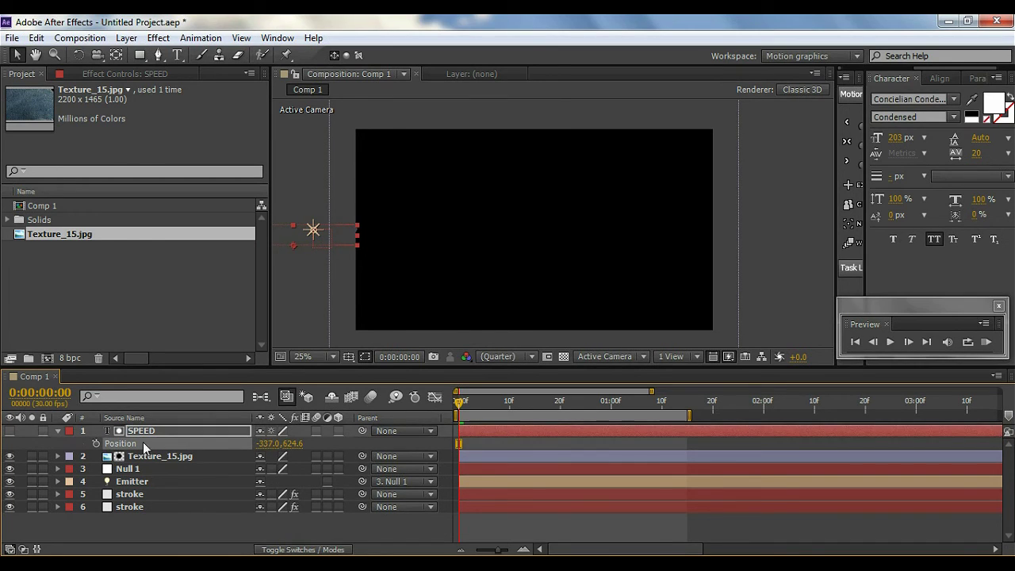
{"action": "left_click_drag", "start_coordinate": [234, 444], "coordinate": [230, 443]}
At frame 16, move the SPEED text to the centre of the frame at X 965, using the title/action safe guides.
{"action": "mouse_move", "coordinate": [491, 406]}
{"action": "left_mouse_down"}
{"action": "mouse_move", "coordinate": [612, 410]}
{"action": "mouse_move", "coordinate": [542, 421]}
{"action": "left_mouse_up"}
{"action": "key", "text": "alt+shift+p"}
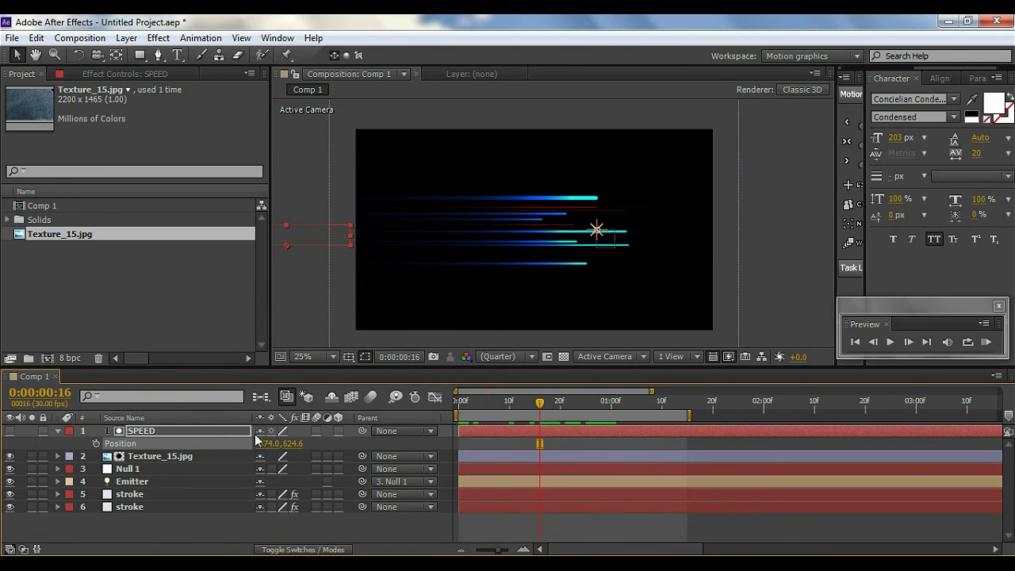
{"action": "left_click_drag", "start_coordinate": [270, 443], "coordinate": [421, 438]}
{"action": "key", "text": "apostrophe"}
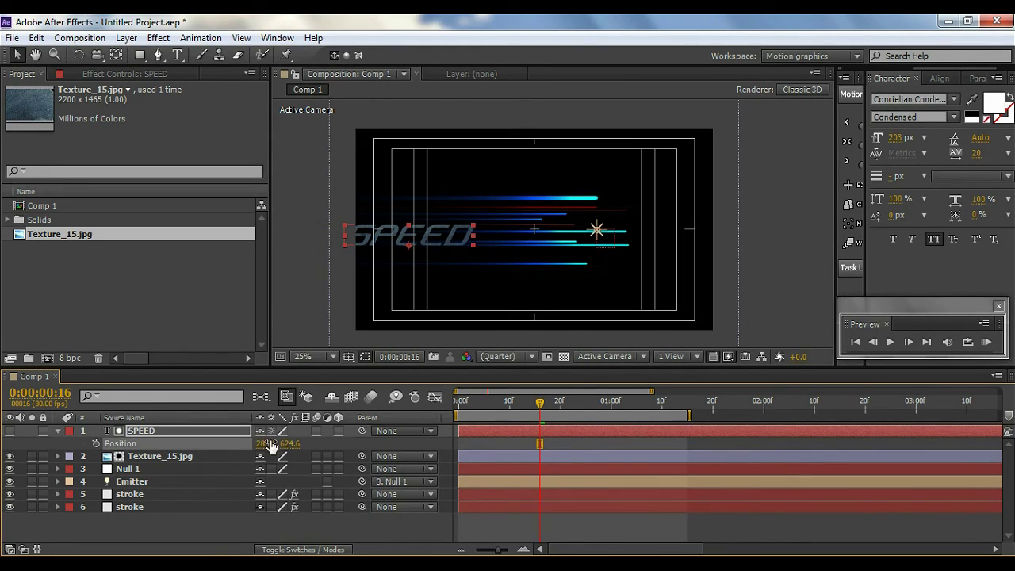
{"action": "left_click_drag", "start_coordinate": [269, 443], "coordinate": [787, 461]}
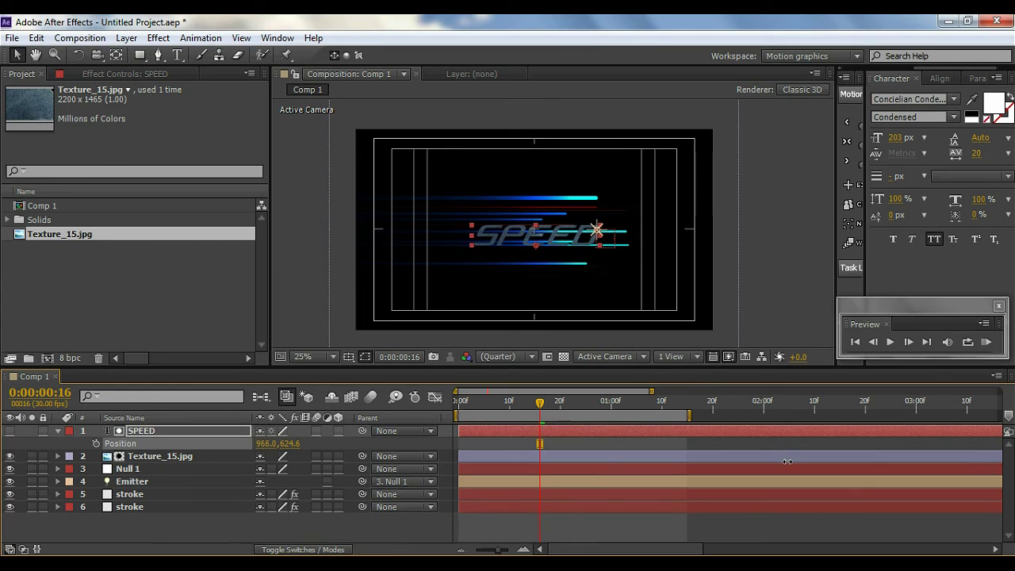
{"action": "left_click", "coordinate": [283, 539]}
{"action": "key", "text": "apostrophe"}
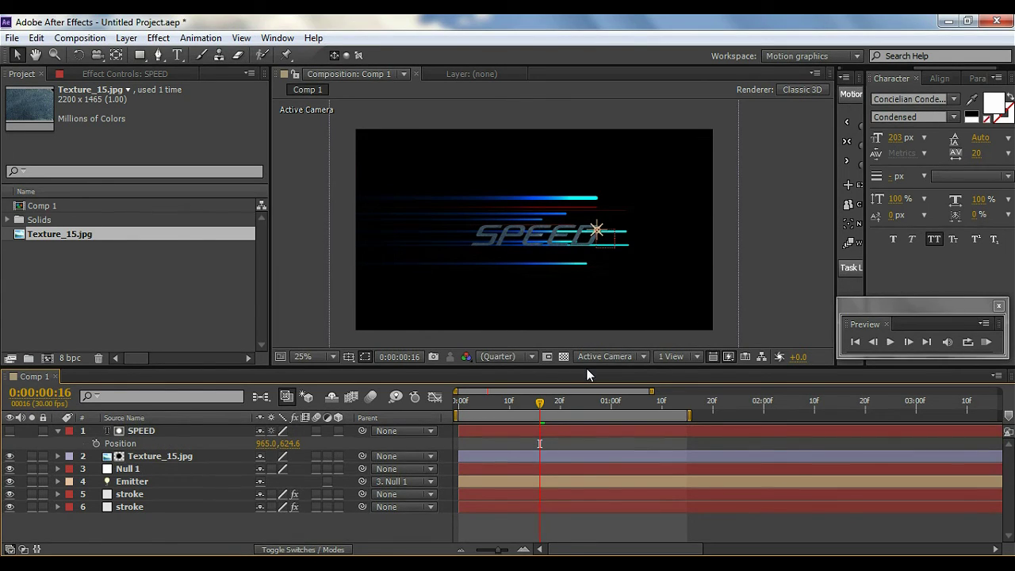
Start keyframing the SPEED layer's Position at frame 17 with the text centred.
{"action": "mouse_move", "coordinate": [515, 406]}
{"action": "left_mouse_down"}
{"action": "mouse_move", "coordinate": [465, 405]}
{"action": "mouse_move", "coordinate": [540, 406]}
{"action": "left_mouse_up"}
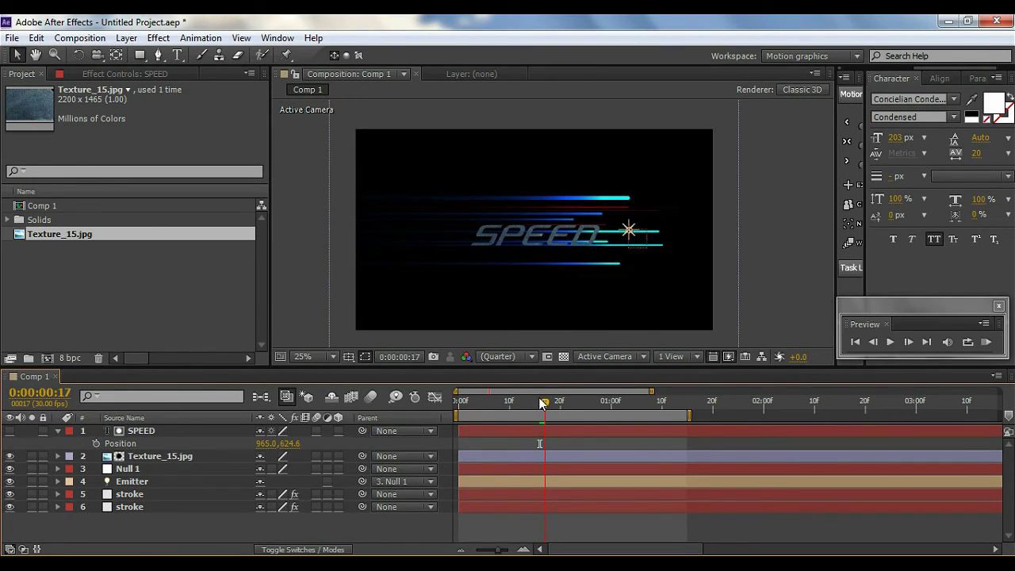
{"action": "left_click", "coordinate": [262, 442]}
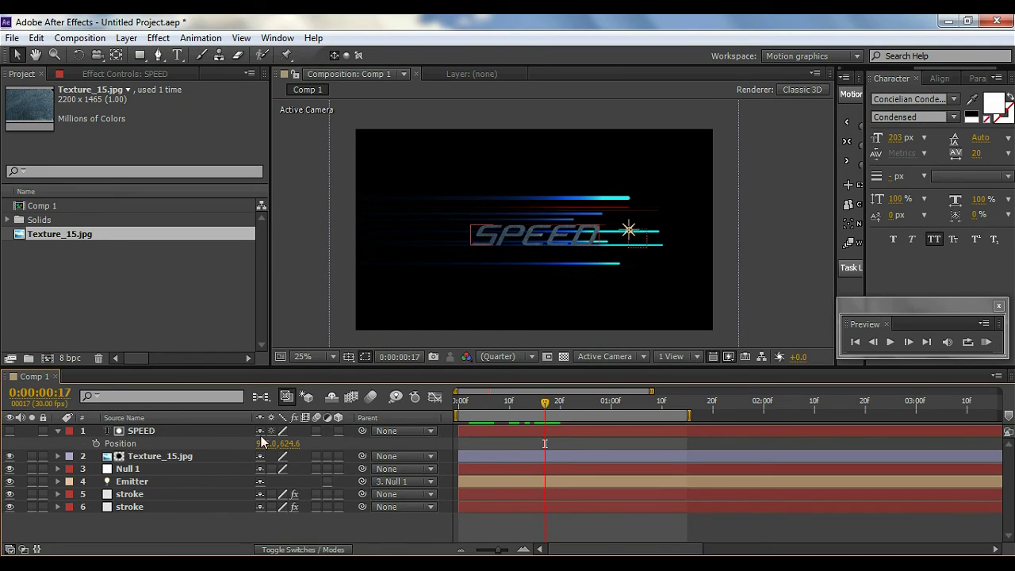
{"action": "left_click", "coordinate": [96, 444]}
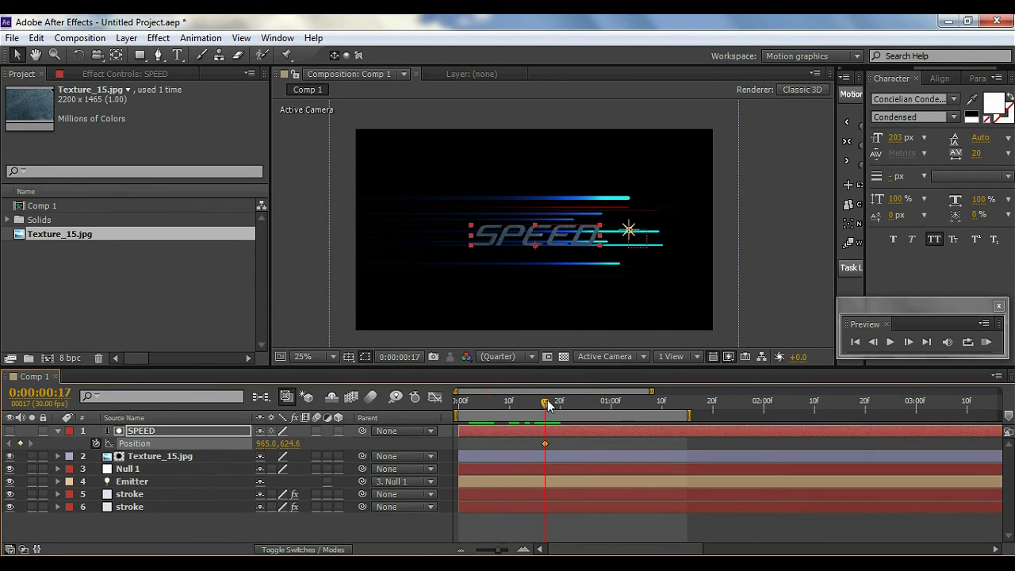
At the first frame, keyframe the SPEED text well past the left edge of the frame at X -570.
{"action": "left_click_drag", "start_coordinate": [547, 406], "coordinate": [434, 402]}
{"action": "left_click_drag", "start_coordinate": [263, 444], "coordinate": [219, 441]}
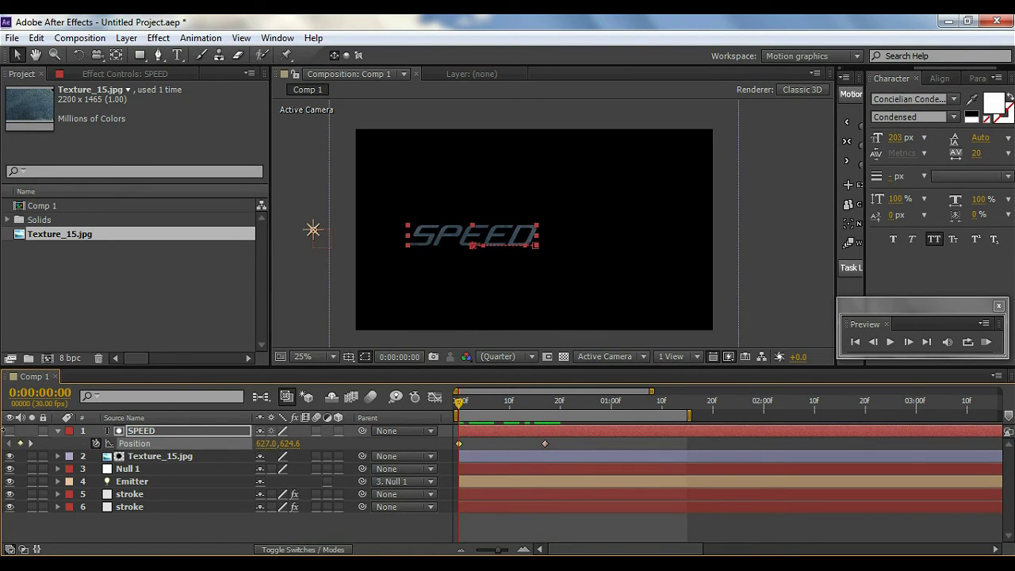
{"action": "left_click", "coordinate": [265, 444]}
{"action": "type", "text": "0"}
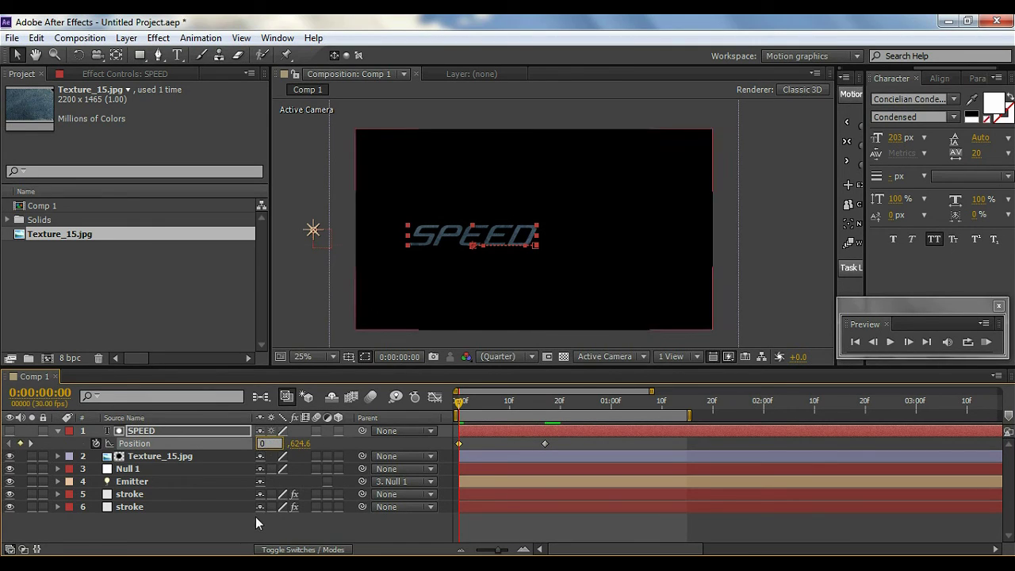
{"action": "key", "text": "Return"}
{"action": "left_click", "coordinate": [264, 443]}
{"action": "type", "text": "-333"}
{"action": "key", "text": "Return"}
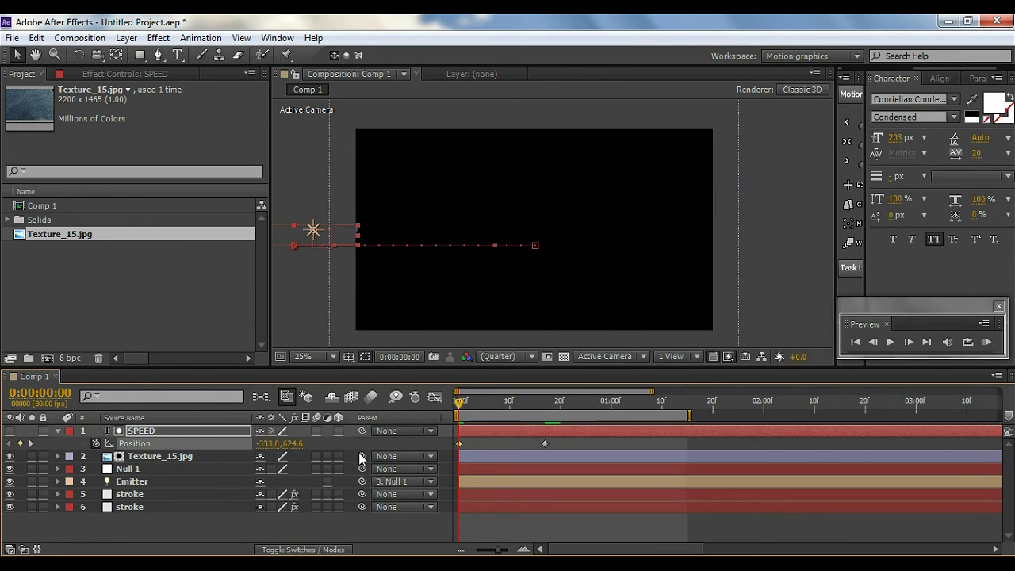
{"action": "left_click_drag", "start_coordinate": [268, 443], "coordinate": [95, 447]}
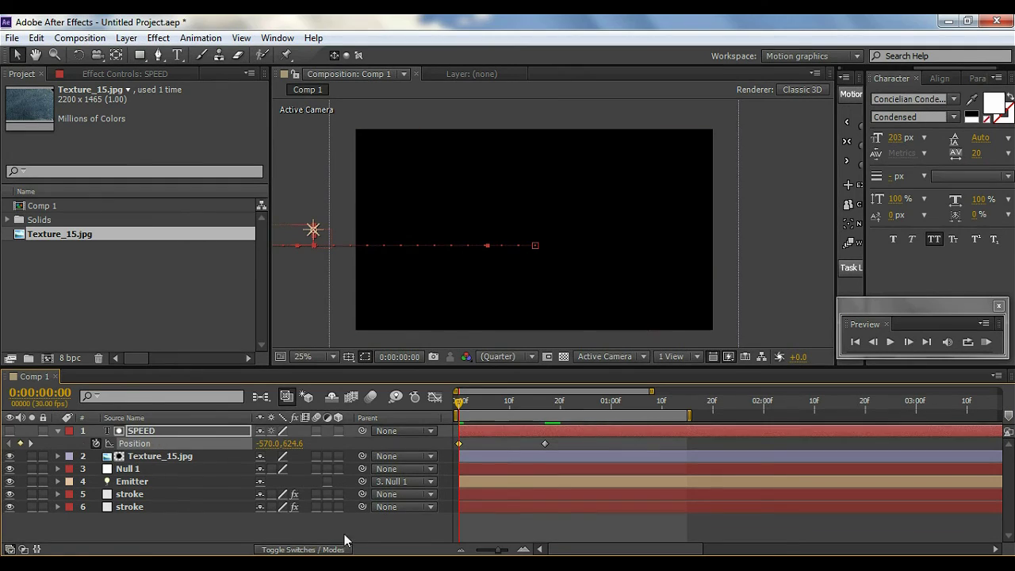
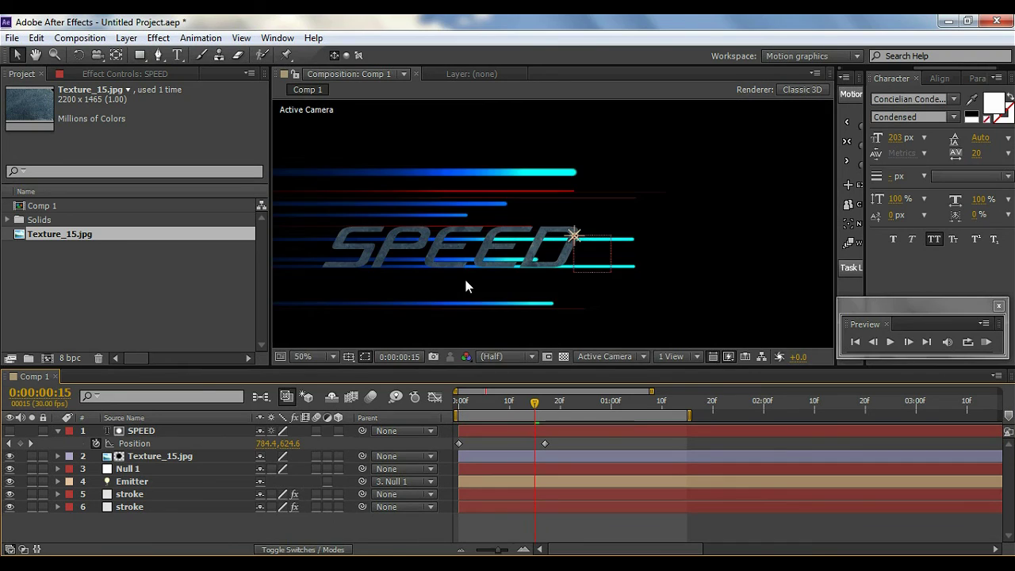
Enable motion blur for the SPEED layer and the composition, and check the title up to frame 22.
{"action": "left_click", "coordinate": [316, 431]}
{"action": "left_click", "coordinate": [371, 397]}
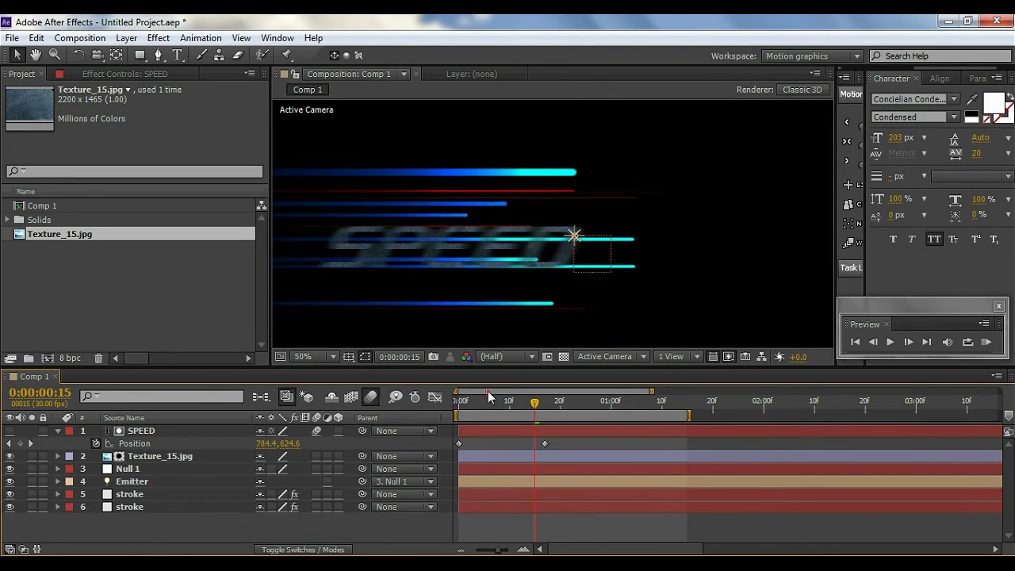
{"action": "key", "text": "comma"}
{"action": "left_click_drag", "start_coordinate": [534, 406], "coordinate": [570, 411]}
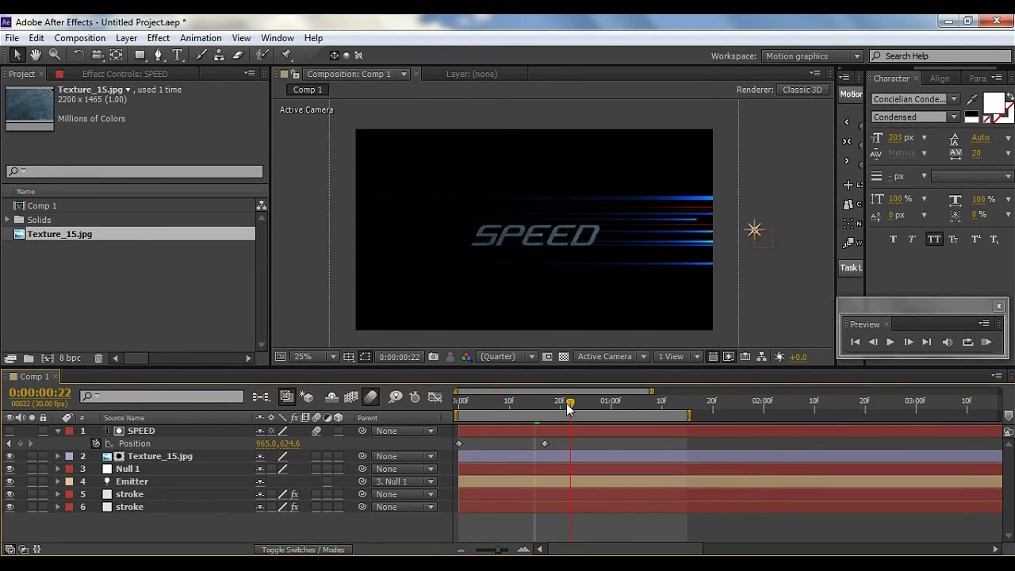
Find the Curves effect and apply it to the Texture_15.jpg layer.
{"action": "double_click", "coordinate": [155, 457]}
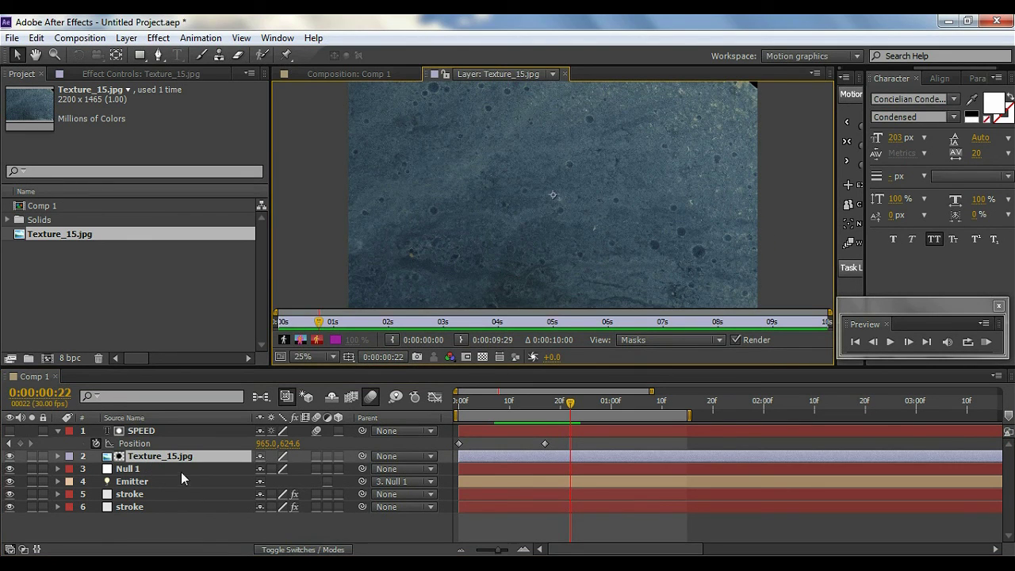
{"action": "left_click", "coordinate": [565, 75]}
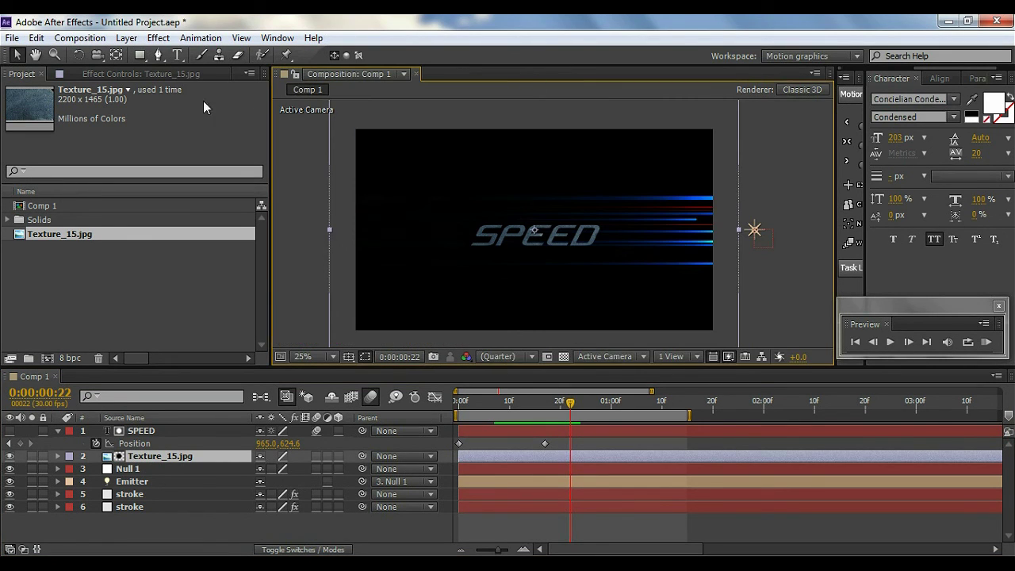
{"action": "left_click_drag", "start_coordinate": [925, 67], "coordinate": [893, 64]}
{"action": "left_click", "coordinate": [892, 73]}
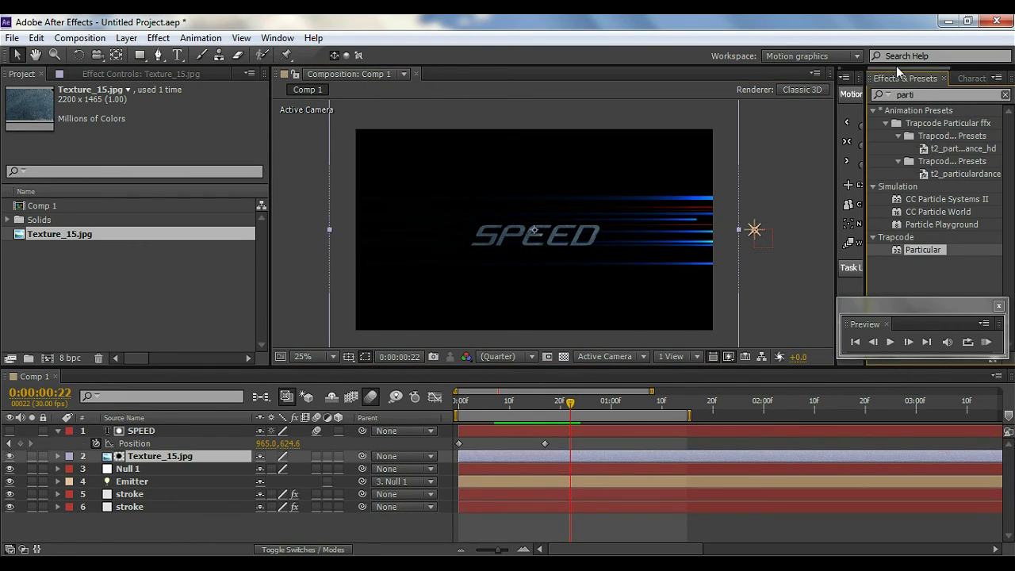
{"action": "double_click", "coordinate": [924, 96]}
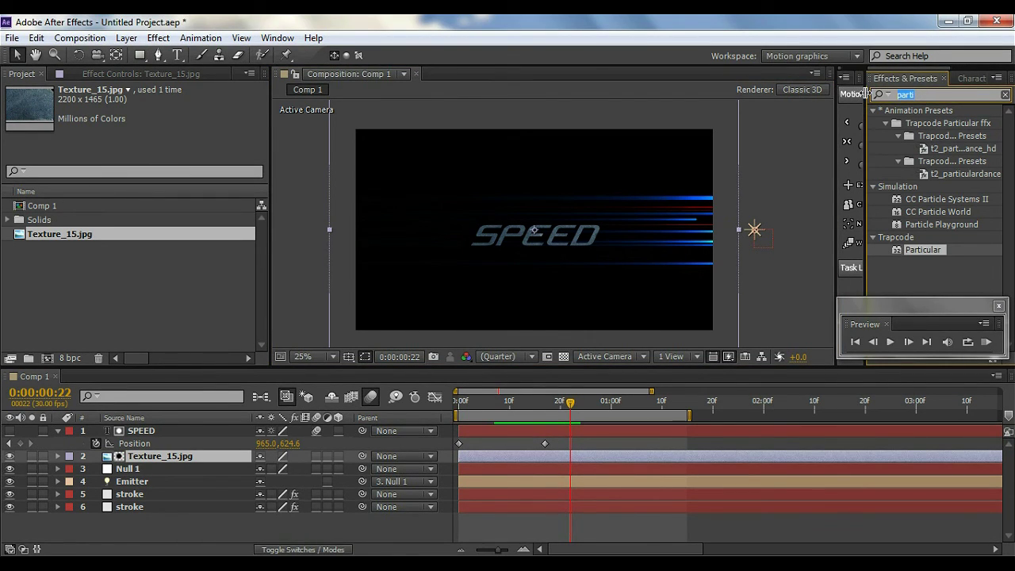
{"action": "type", "text": "curves"}
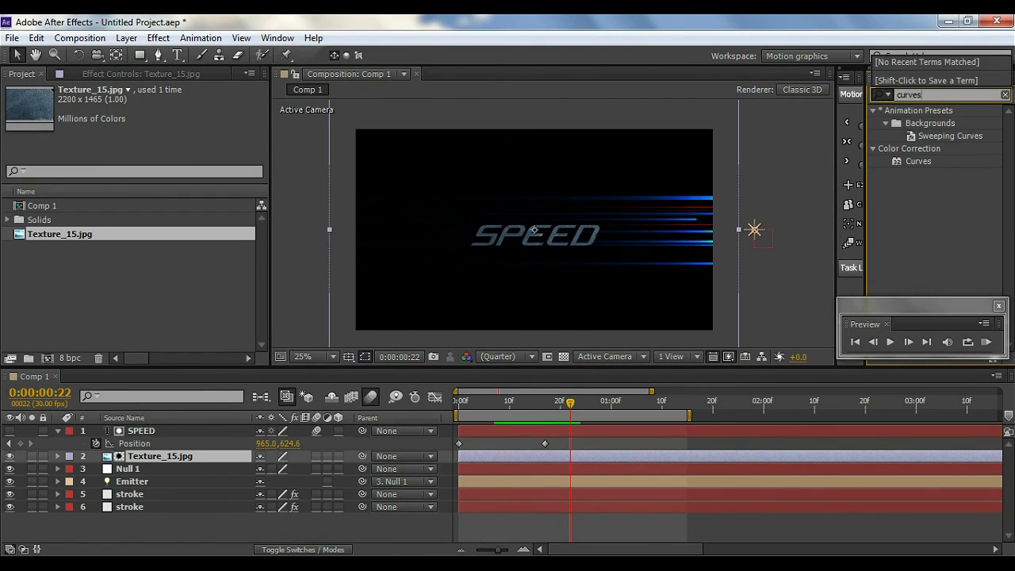
{"action": "double_click", "coordinate": [919, 161]}
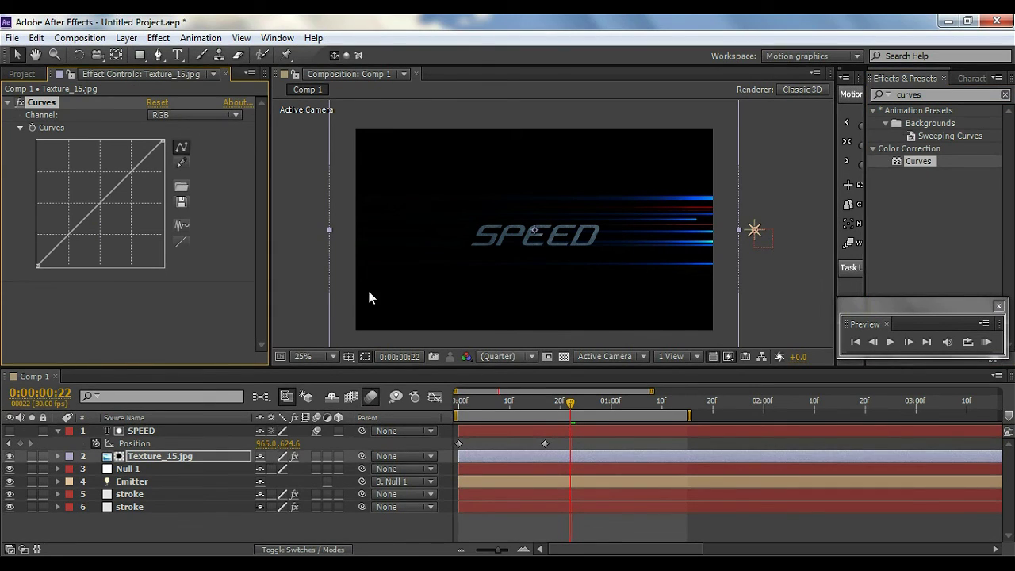
Brighten the texture by raising the midpoint of the RGB curve, and raise the Blue curve moderately.
{"action": "left_click_drag", "start_coordinate": [97, 204], "coordinate": [80, 196]}
{"action": "left_click", "coordinate": [190, 115]}
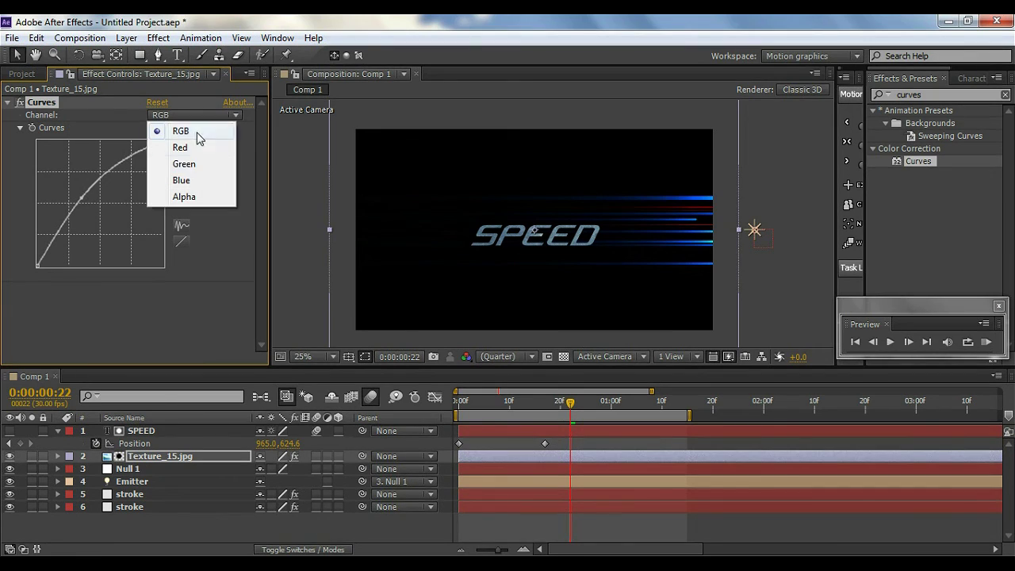
{"action": "left_click", "coordinate": [184, 182]}
{"action": "mouse_move", "coordinate": [98, 203]}
{"action": "left_mouse_down"}
{"action": "mouse_move", "coordinate": [74, 188]}
{"action": "mouse_move", "coordinate": [84, 194]}
{"action": "left_mouse_up"}
{"action": "scroll", "coordinate": [513, 253], "scroll_direction": "up", "scroll_amount": 4}
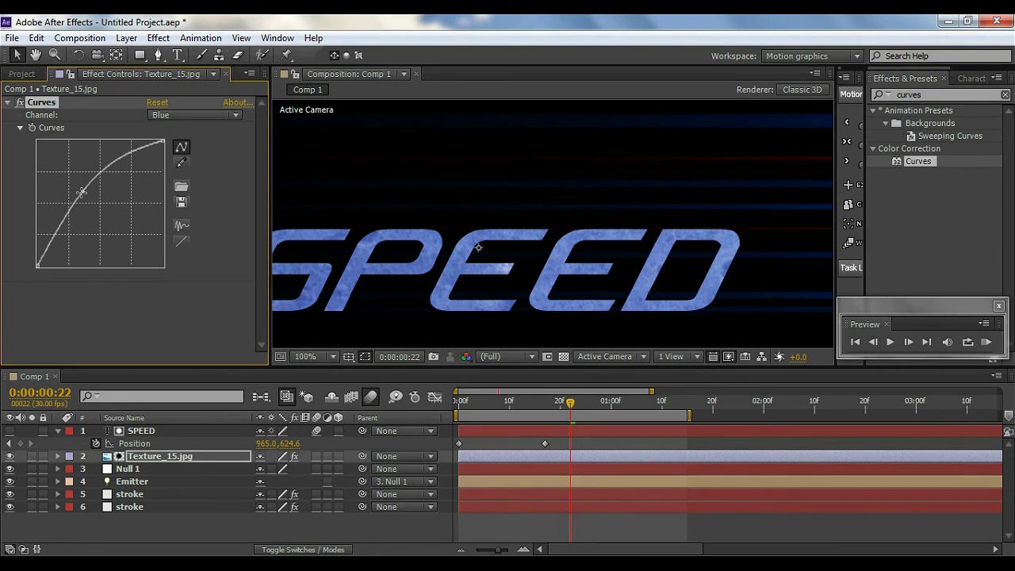
{"action": "left_click_drag", "start_coordinate": [81, 192], "coordinate": [88, 198]}
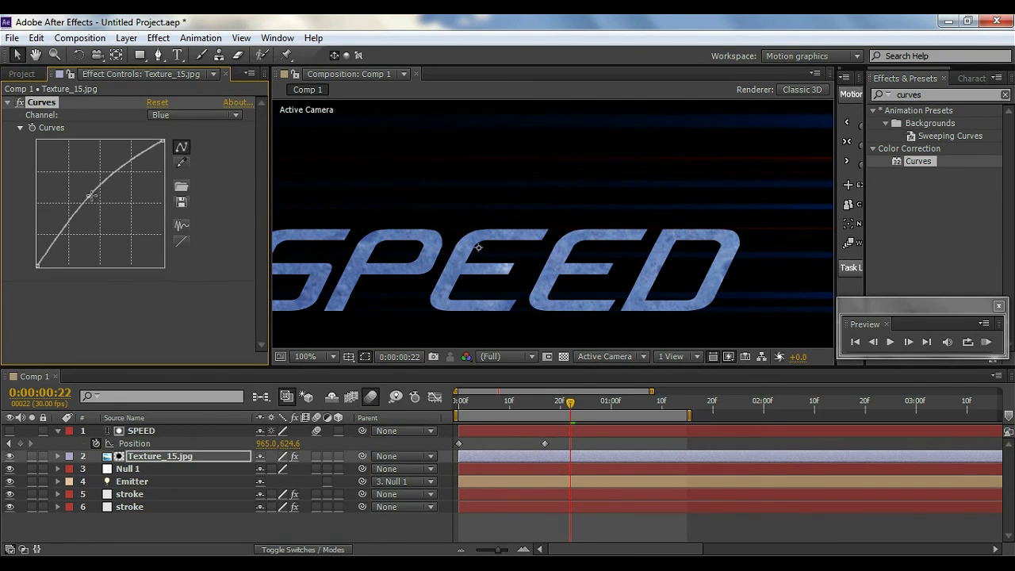
Raise the Green channel's curve slightly below its midpoint to shift the SPEED texture toward cyan.
{"action": "left_click", "coordinate": [195, 116]}
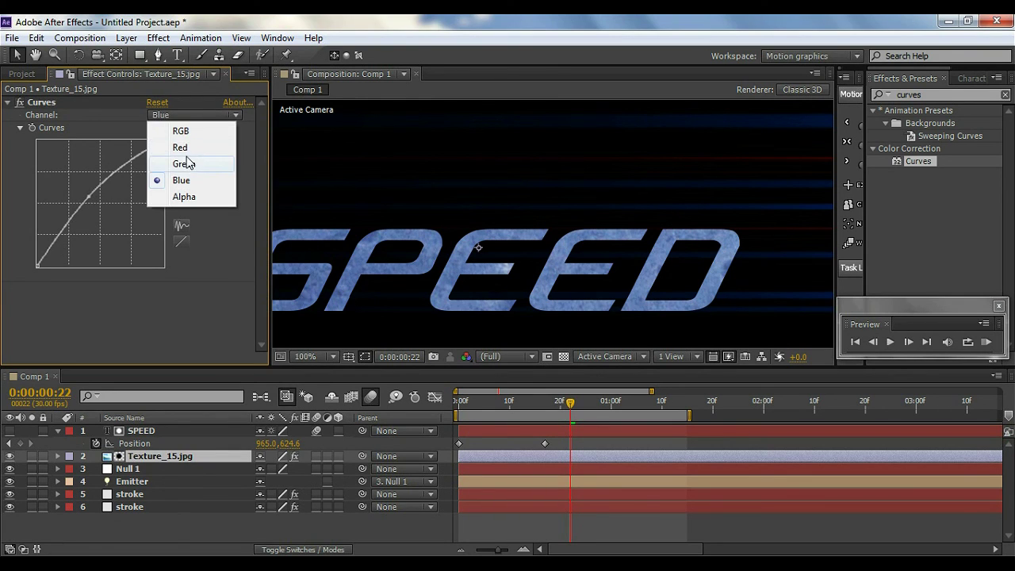
{"action": "left_click", "coordinate": [185, 164]}
{"action": "mouse_move", "coordinate": [96, 205]}
{"action": "left_mouse_down"}
{"action": "mouse_move", "coordinate": [82, 197]}
{"action": "mouse_move", "coordinate": [81, 218]}
{"action": "left_mouse_up"}
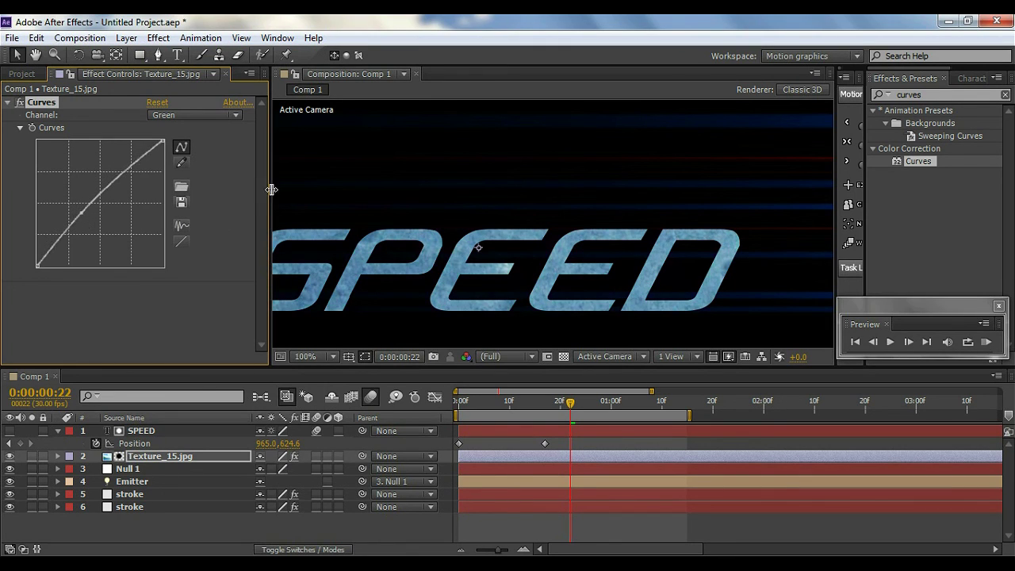
{"action": "scroll", "coordinate": [594, 278], "scroll_direction": "down", "scroll_amount": 4}
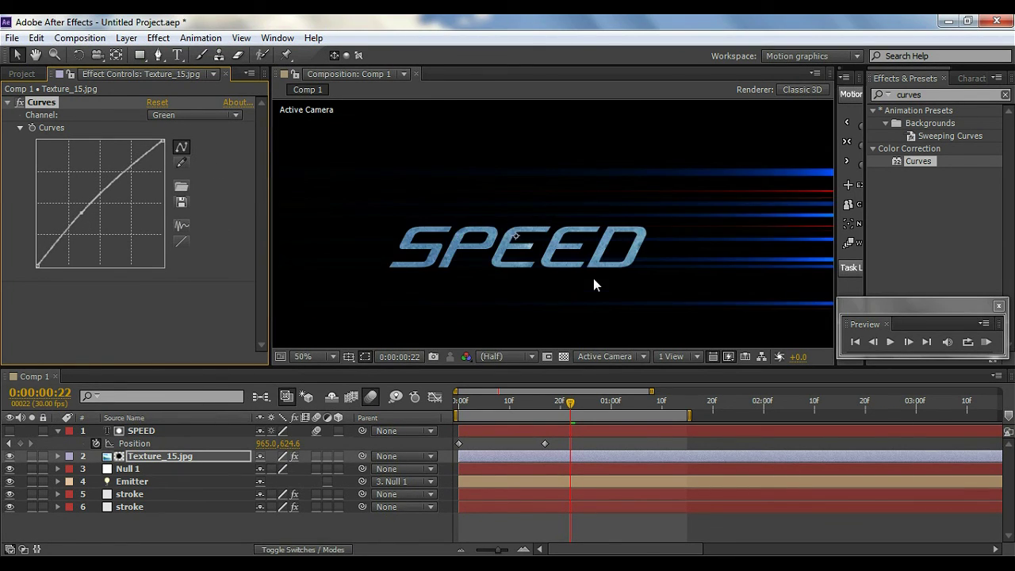
{"action": "left_click", "coordinate": [753, 280]}
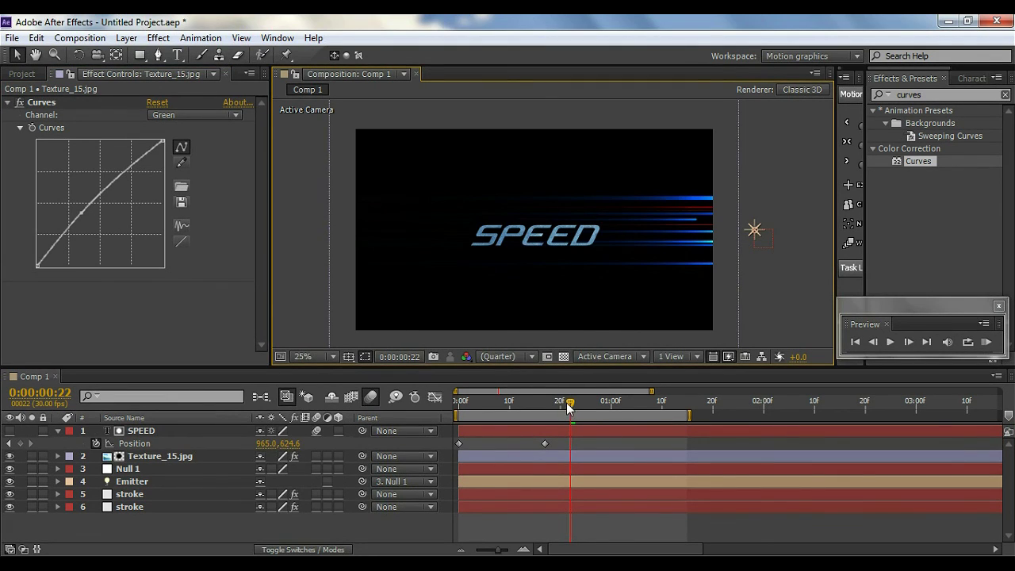
RAM preview the title and streak animation from the start, and move the time to frame 22.
{"action": "left_click_drag", "start_coordinate": [568, 407], "coordinate": [464, 408]}
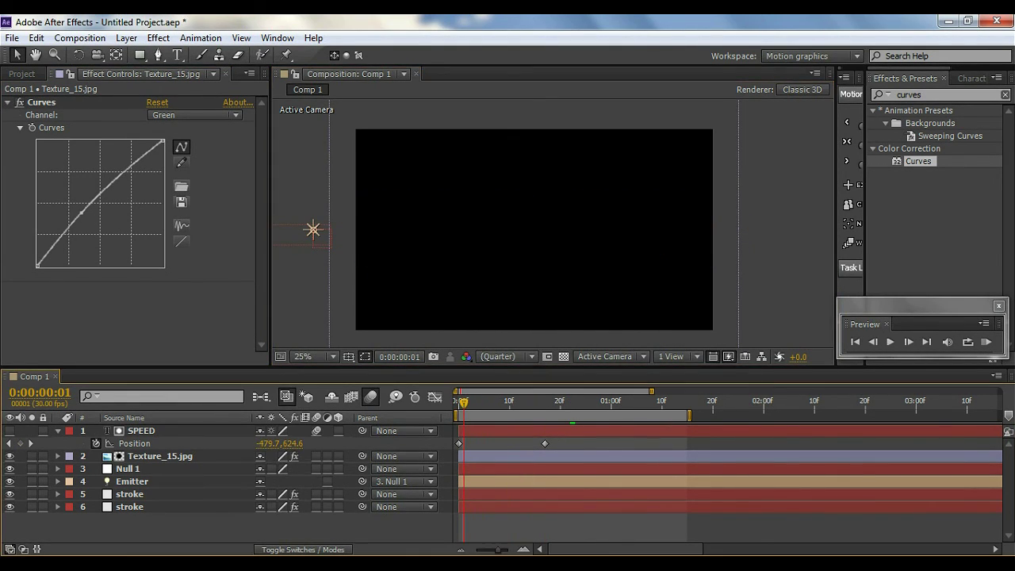
{"action": "left_click", "coordinate": [992, 342]}
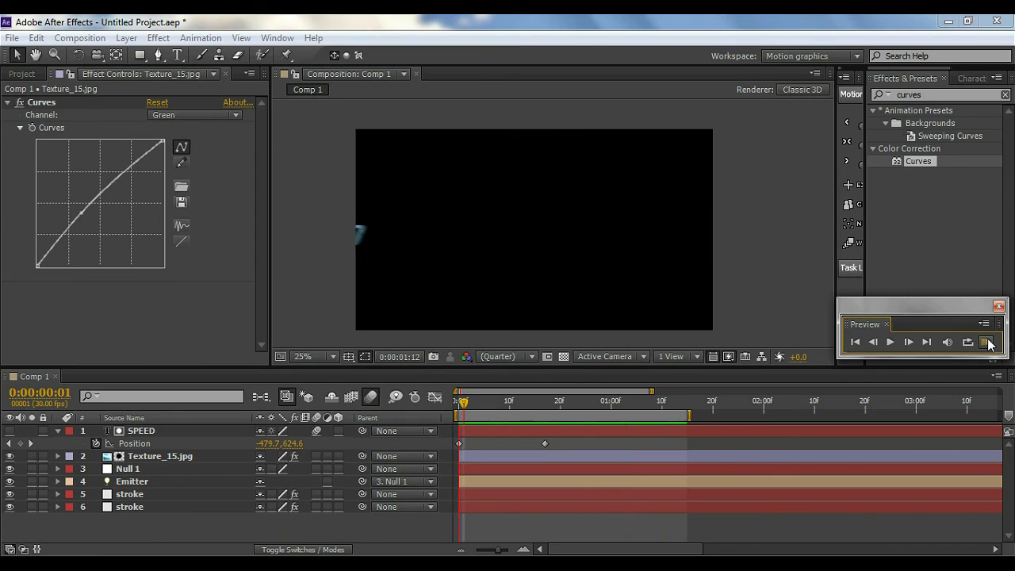
{"action": "left_click", "coordinate": [490, 411]}
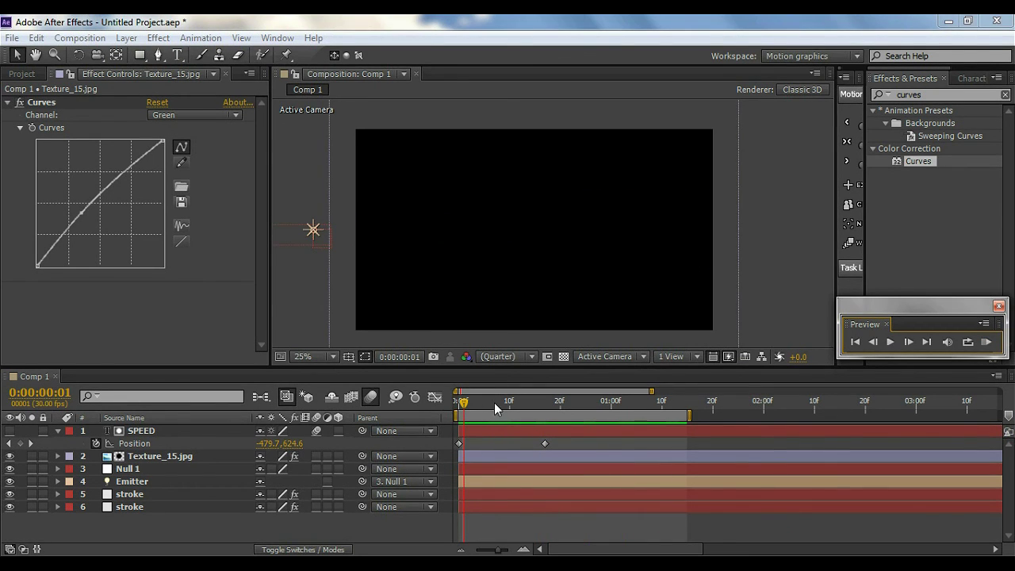
{"action": "left_click_drag", "start_coordinate": [495, 408], "coordinate": [570, 411]}
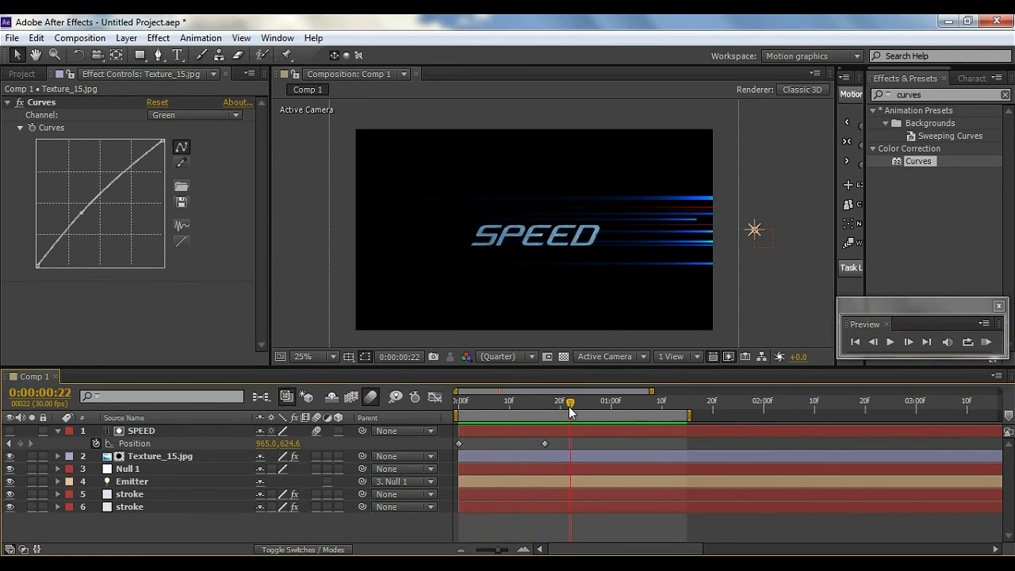